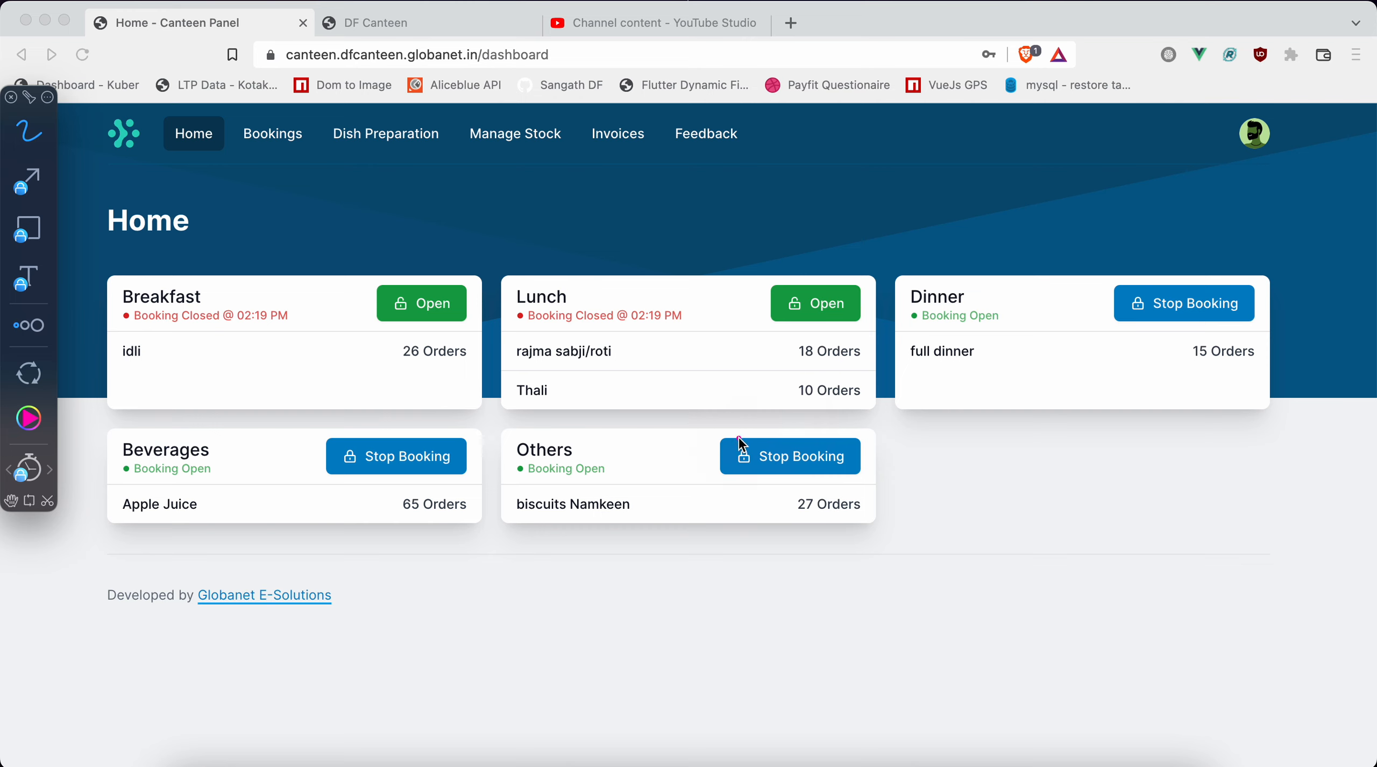
Open the bookings list and filter it to show the Dinner bookings.
{"action": "left_click", "coordinate": [276, 148]}
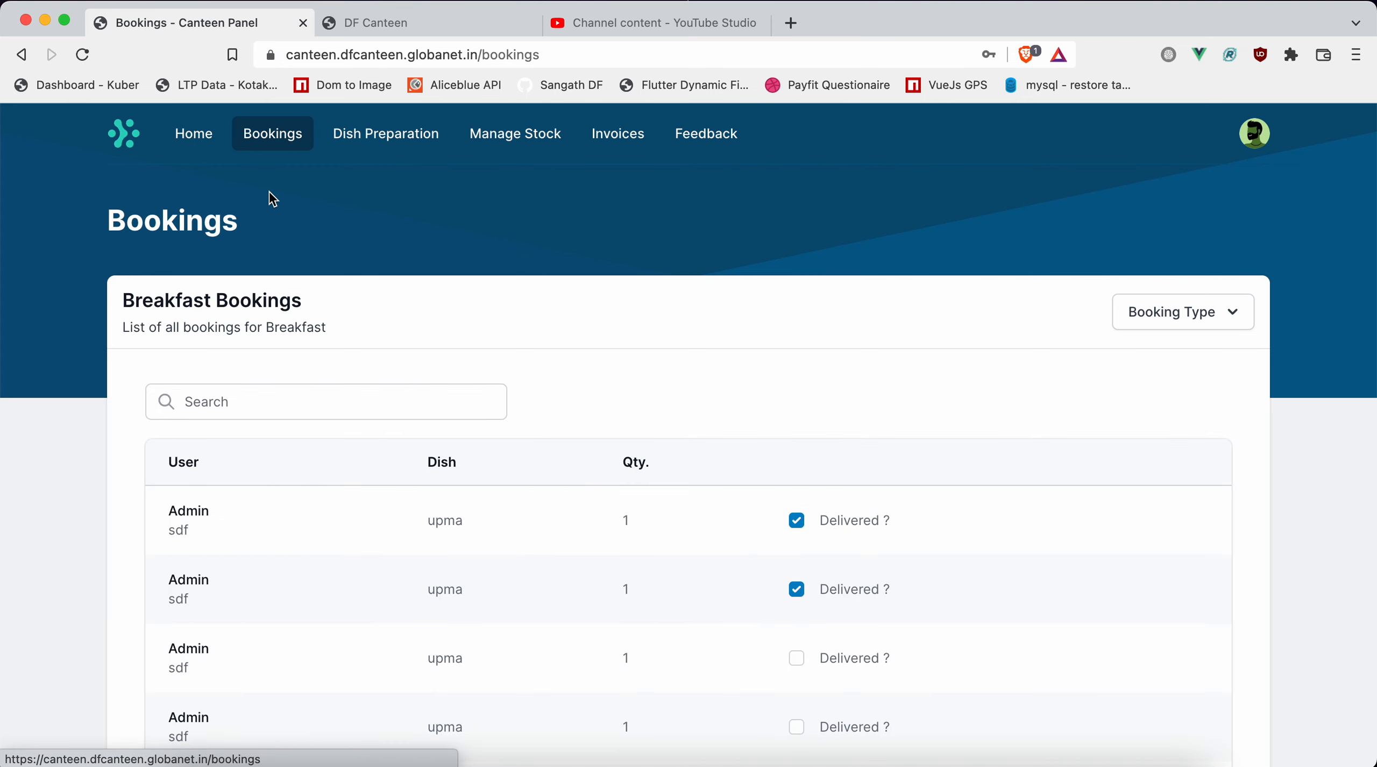
{"action": "key", "text": "alt+Tab"}
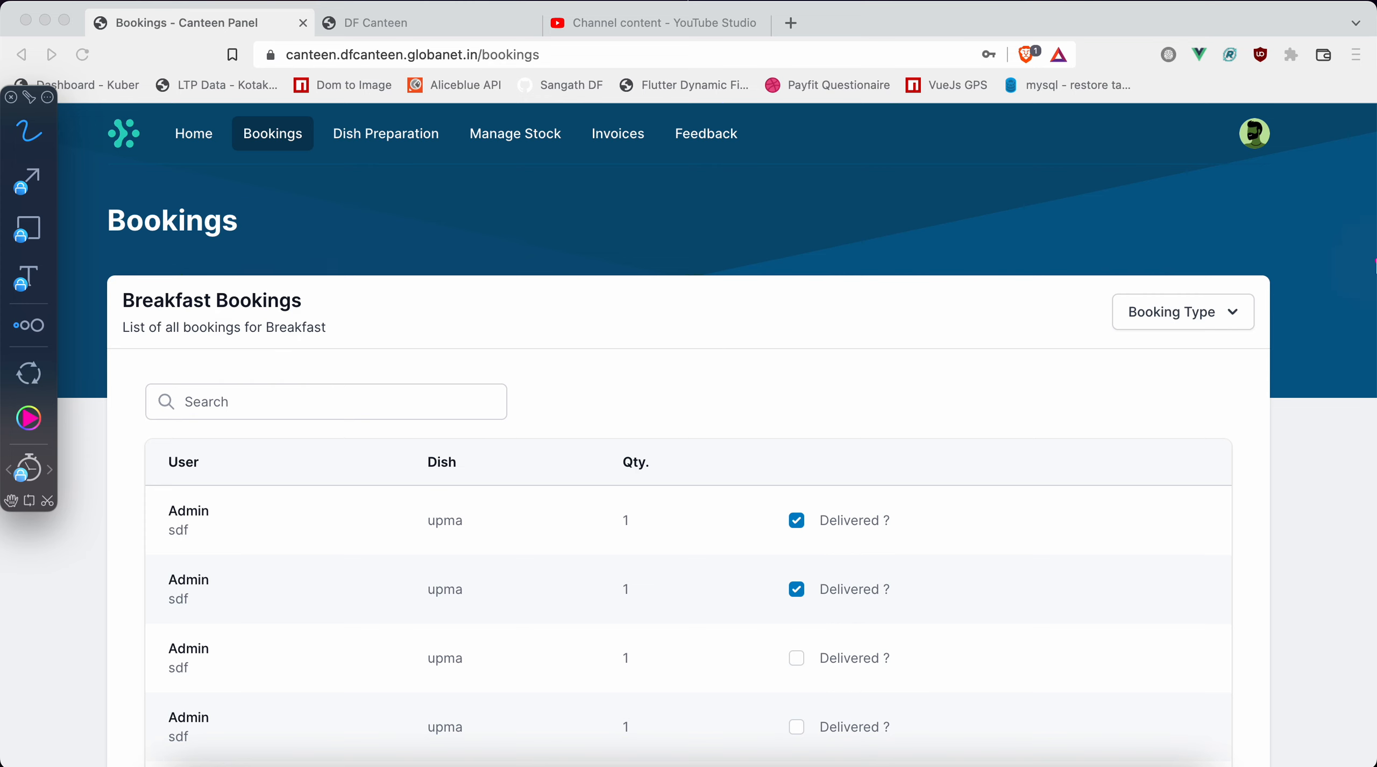
{"action": "key", "text": "Escape"}
{"action": "left_click", "coordinate": [1233, 313]}
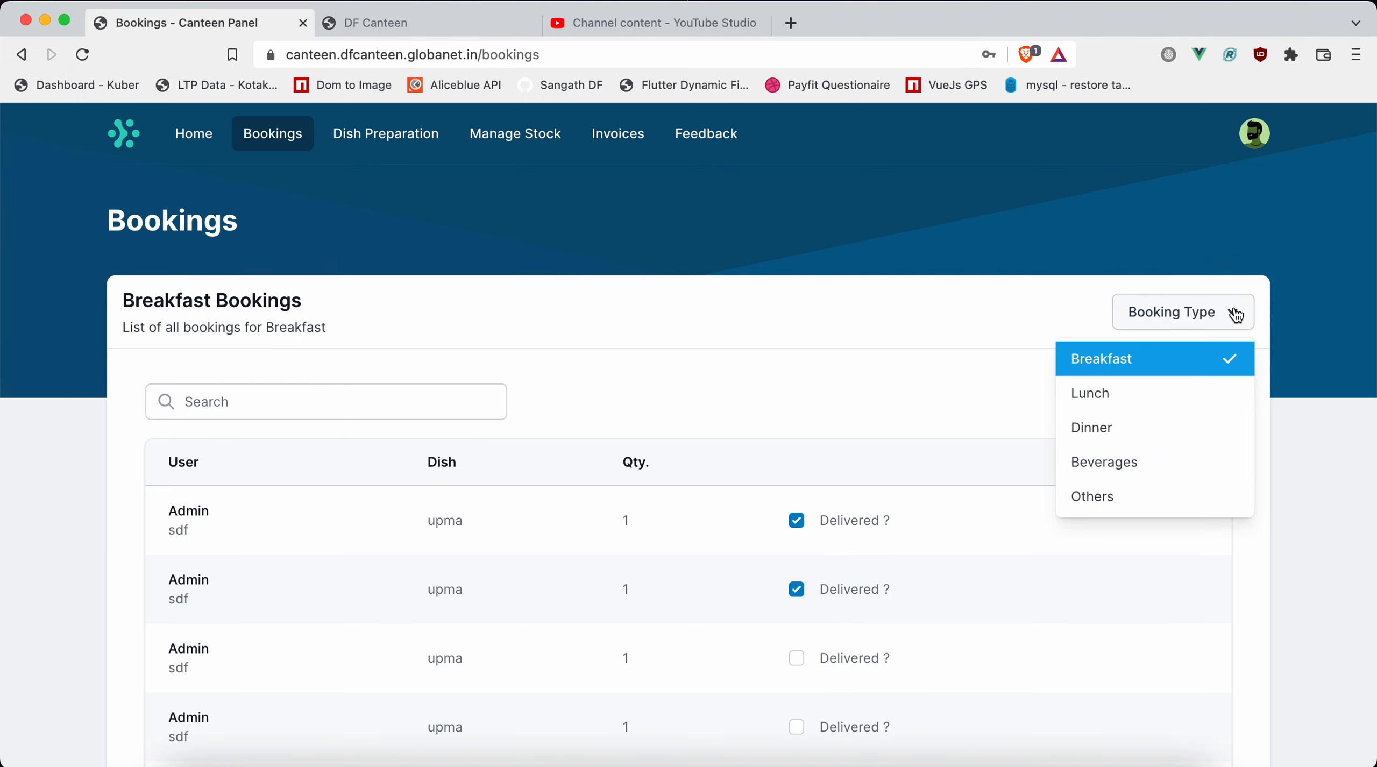
{"action": "left_click", "coordinate": [1097, 428]}
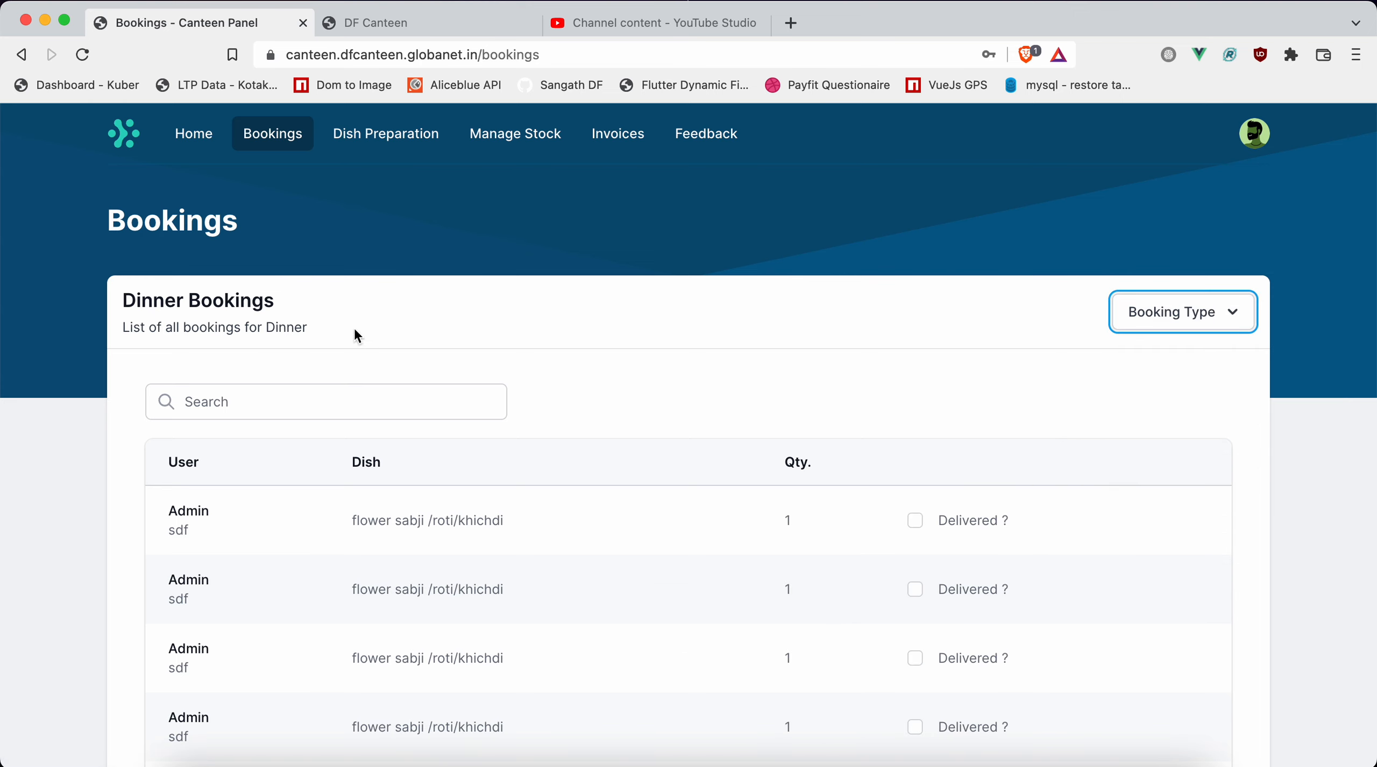
{"action": "key", "text": "ctrl+shift+Tab"}
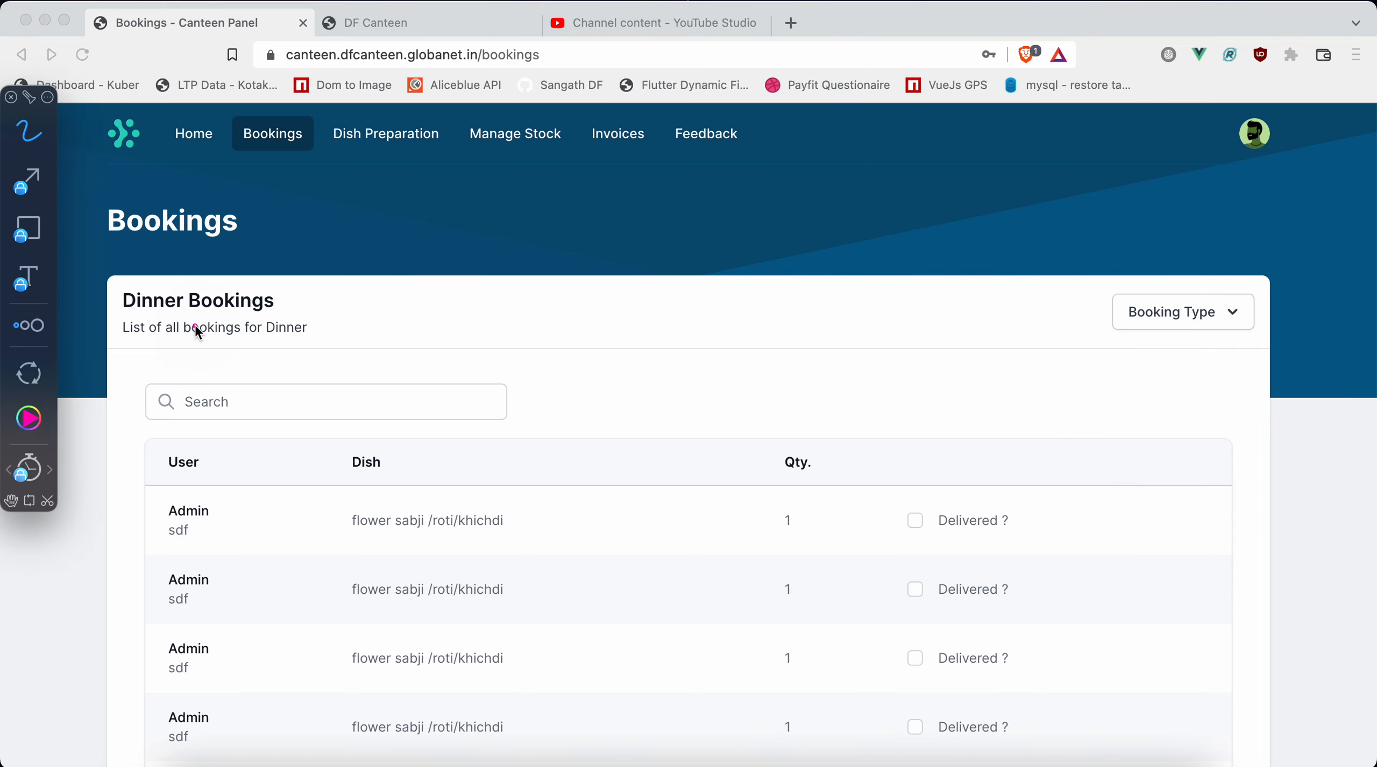
{"action": "left_click", "coordinate": [313, 314]}
{"action": "key", "text": "Escape"}
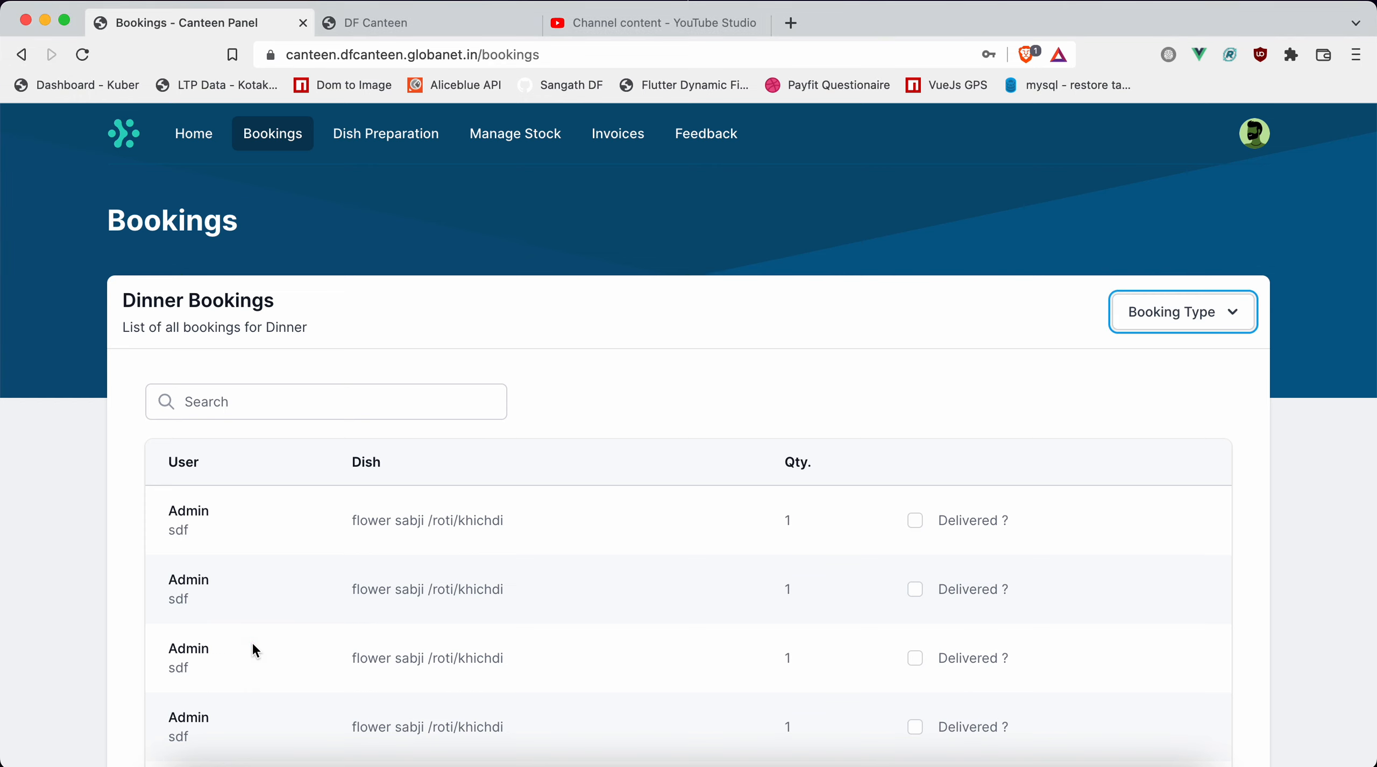
{"action": "left_click", "coordinate": [812, 503]}
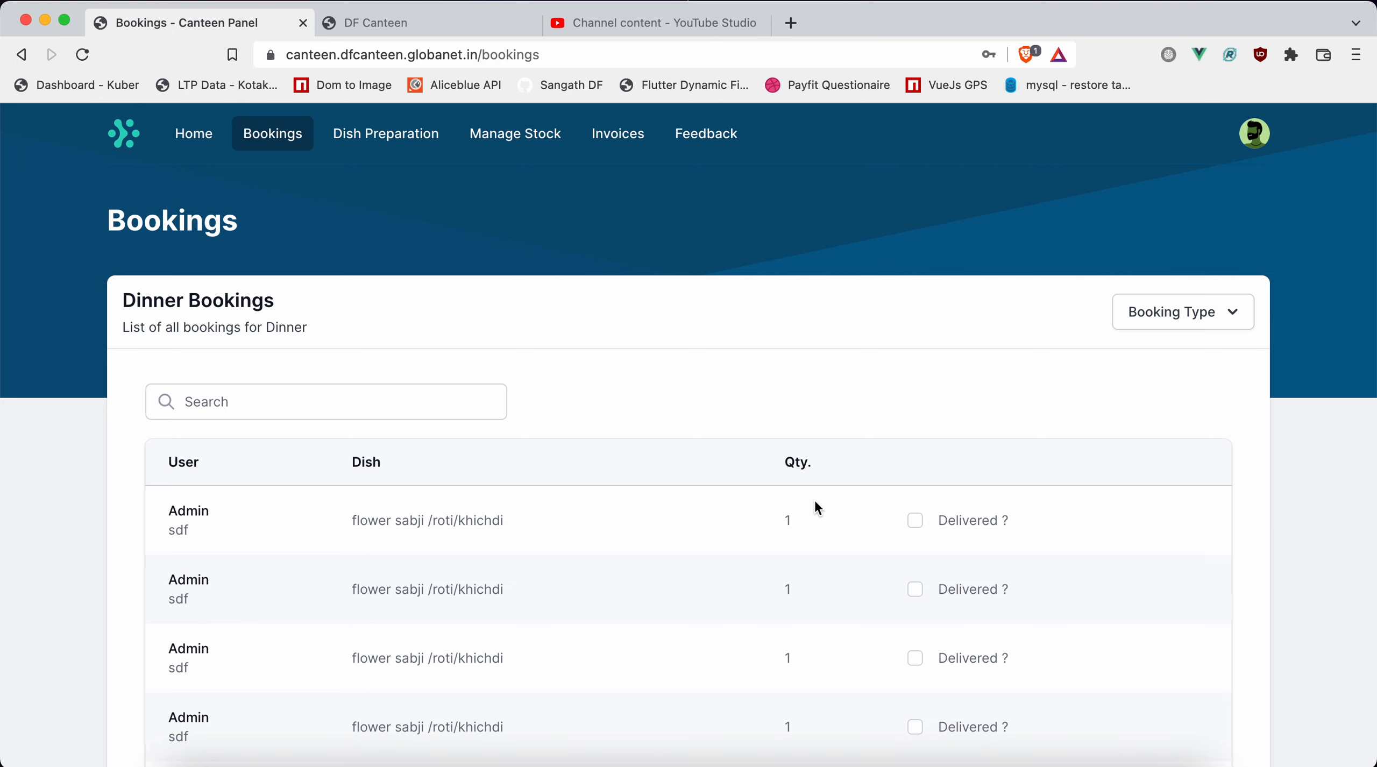
Reload the bookings page.
{"action": "key", "text": "super+a"}
{"action": "left_click", "coordinate": [1052, 401]}
{"action": "left_click", "coordinate": [1084, 442]}
{"action": "left_click", "coordinate": [83, 55]}
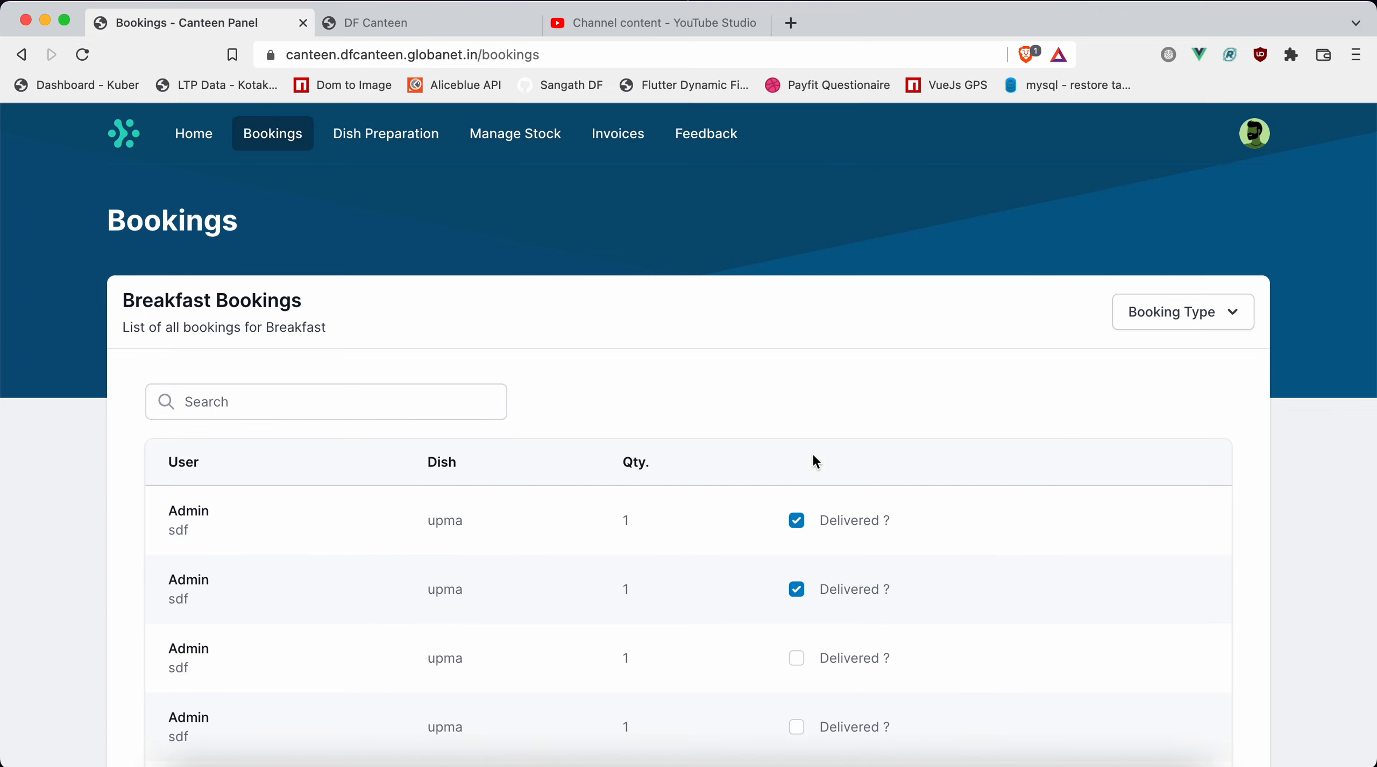
Look through the Breakfast bookings and the full list of Dinner bookings.
{"action": "scroll", "coordinate": [919, 549], "scroll_direction": "down", "scroll_amount": 15}
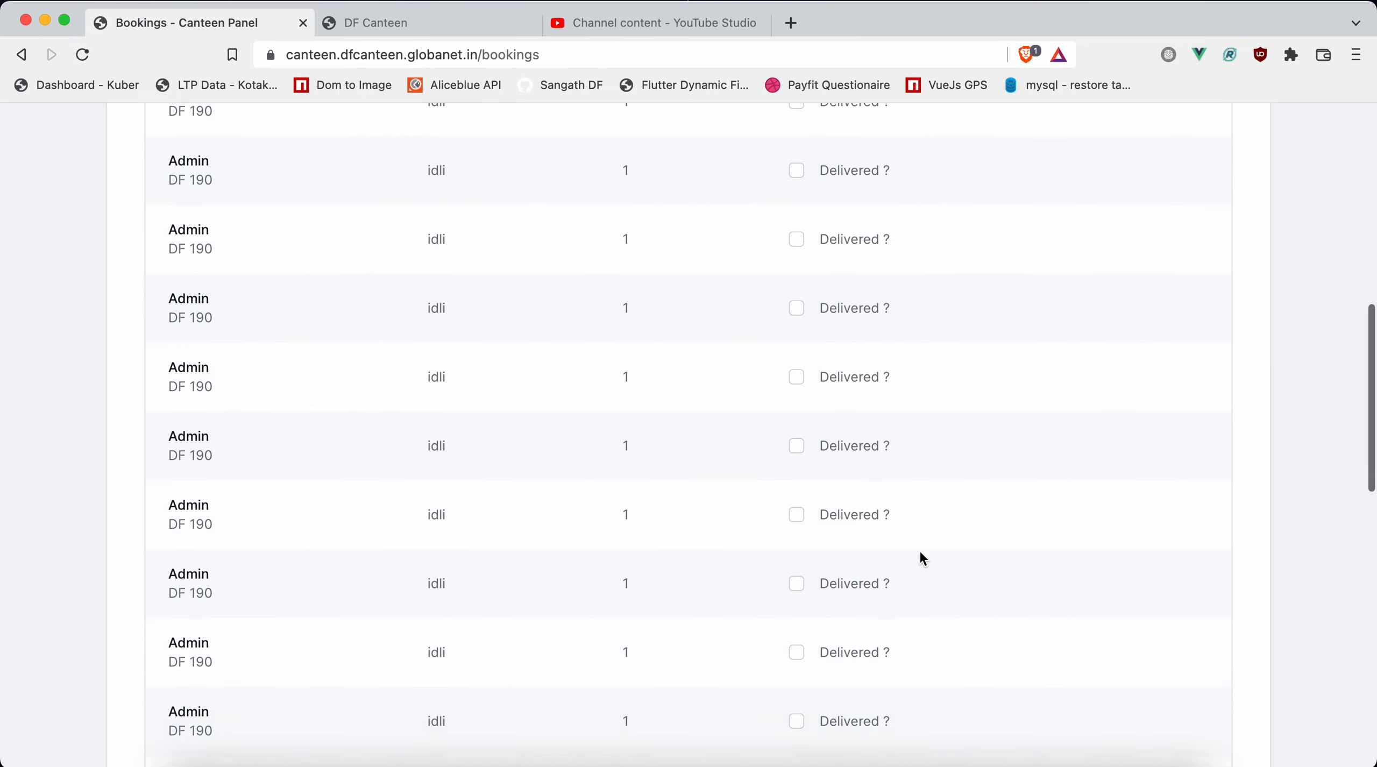
{"action": "scroll", "coordinate": [919, 549], "scroll_direction": "up", "scroll_amount": 15}
{"action": "left_click", "coordinate": [1173, 199]}
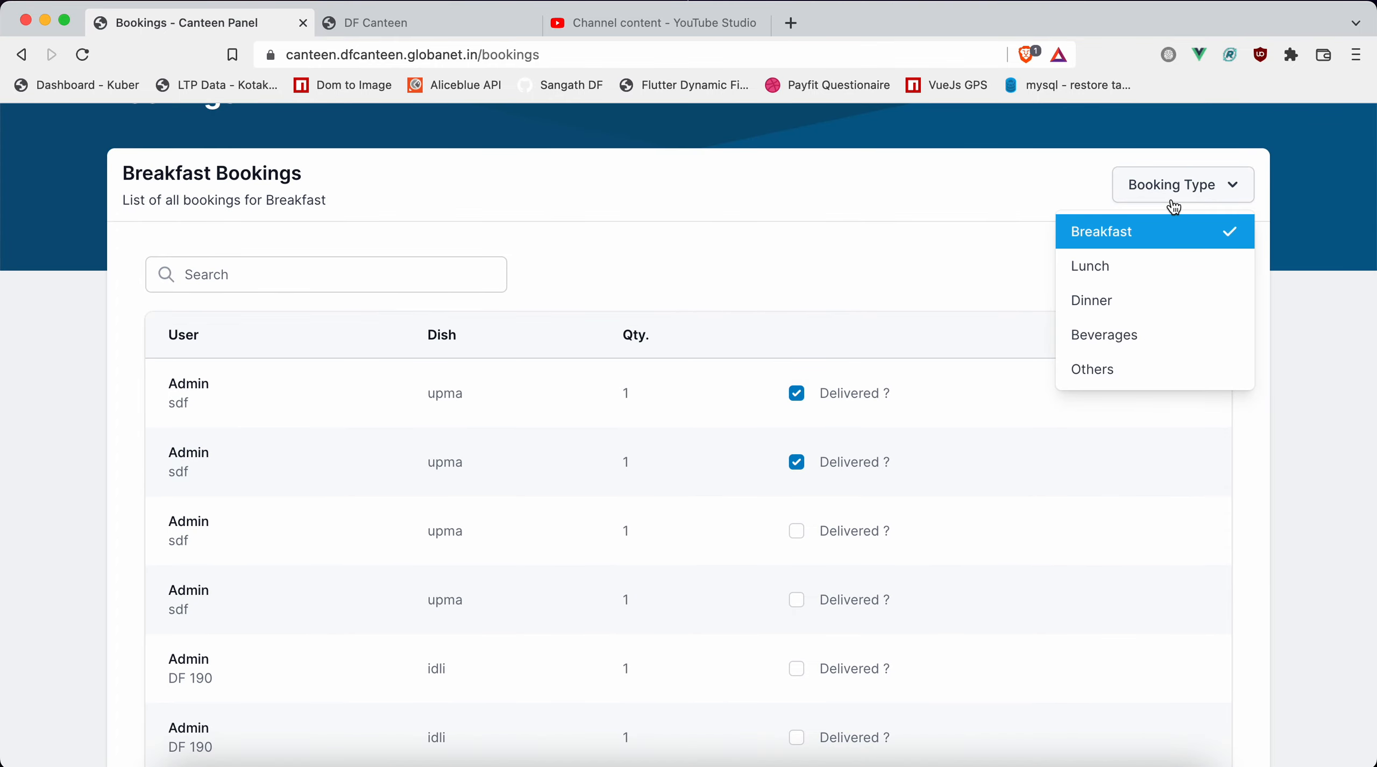
{"action": "left_click", "coordinate": [1102, 302]}
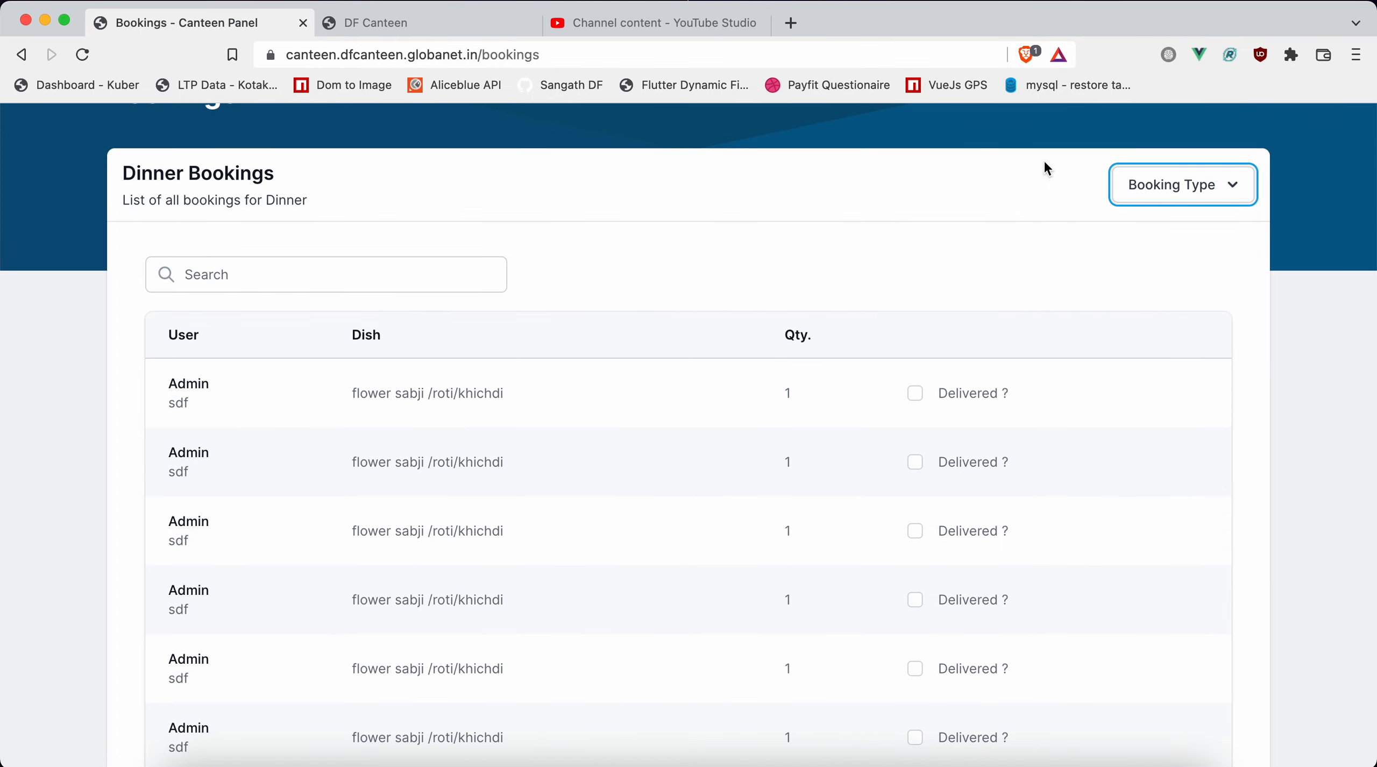
{"action": "scroll", "coordinate": [1175, 411], "scroll_direction": "down", "scroll_amount": 15}
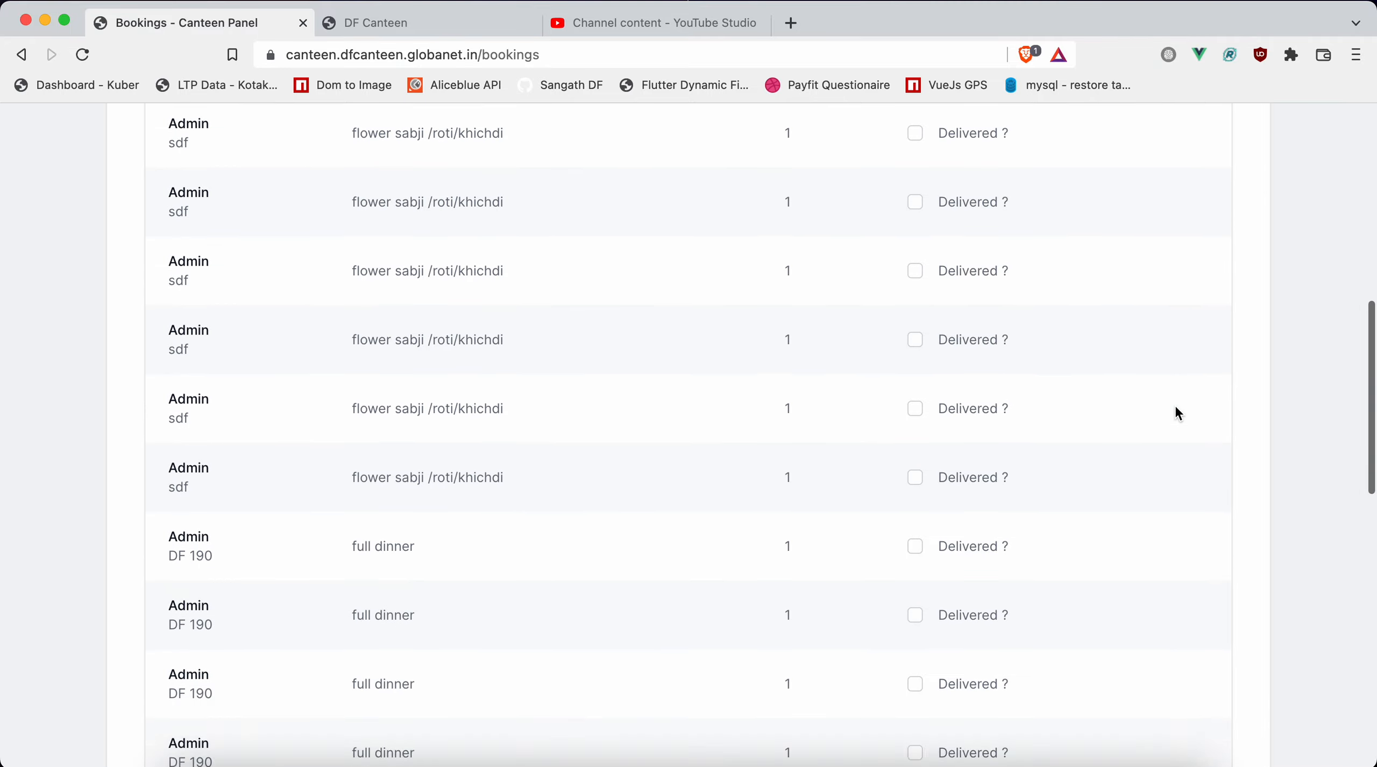
{"action": "scroll", "coordinate": [1174, 413], "scroll_direction": "down", "scroll_amount": 5}
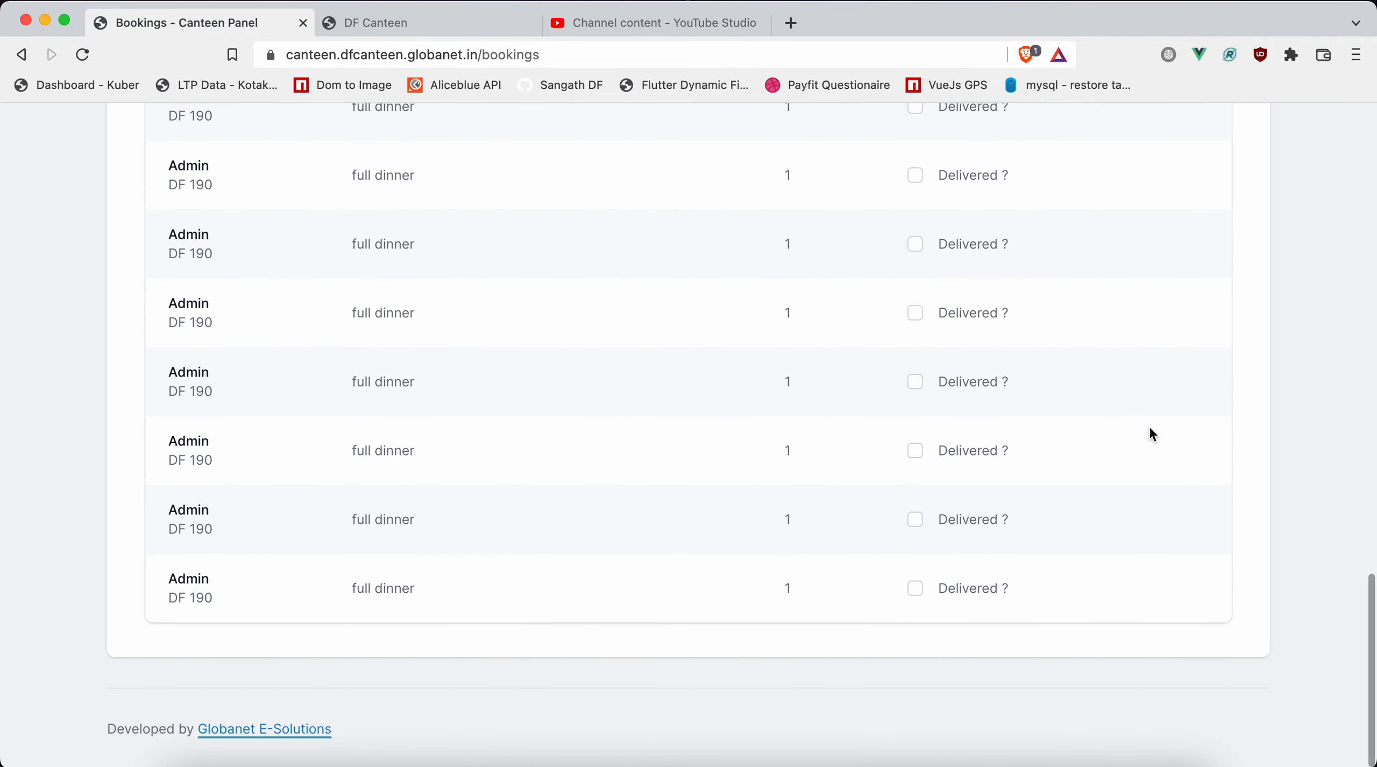
{"action": "scroll", "coordinate": [239, 526], "scroll_direction": "up", "scroll_amount": 20}
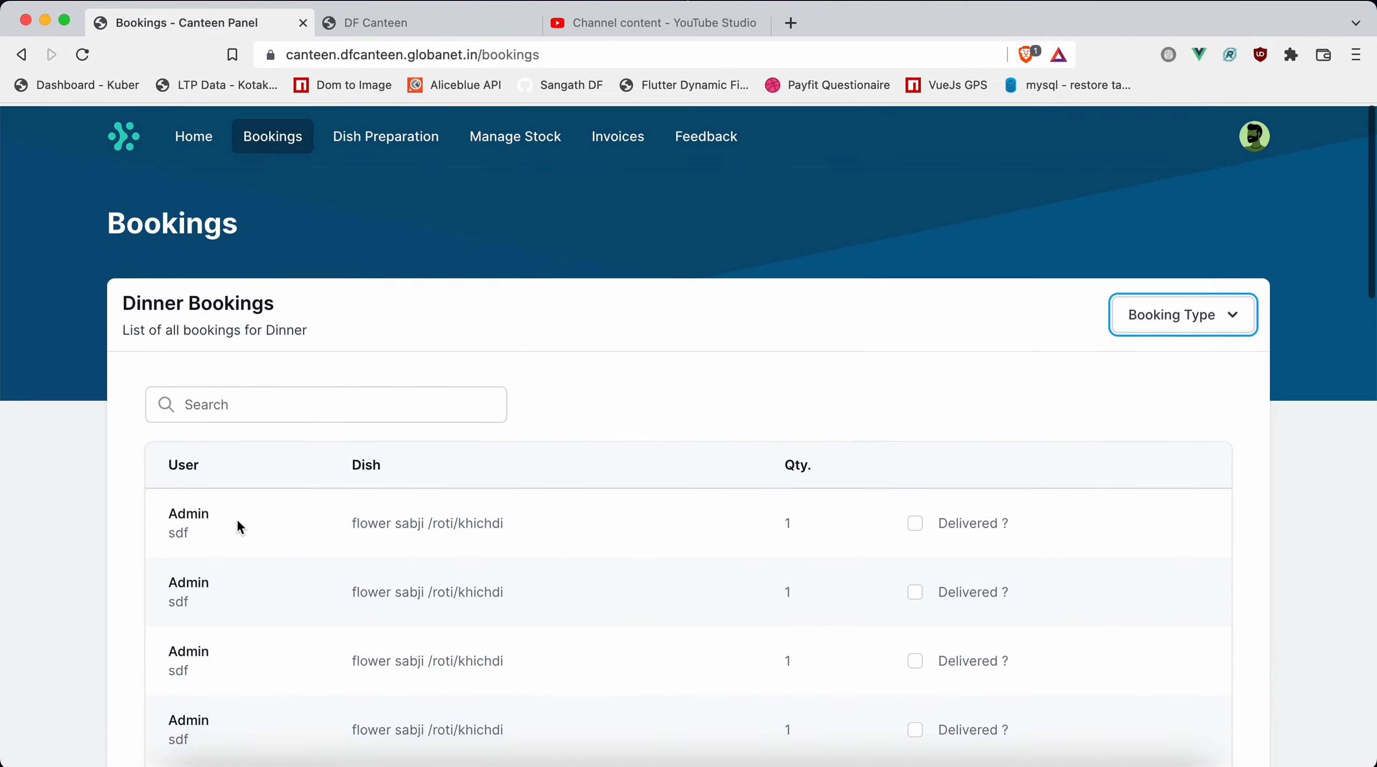
Switch the booking type to Beverages and look through the whole list of bookings.
{"action": "left_click", "coordinate": [1219, 317]}
{"action": "left_click", "coordinate": [1103, 463]}
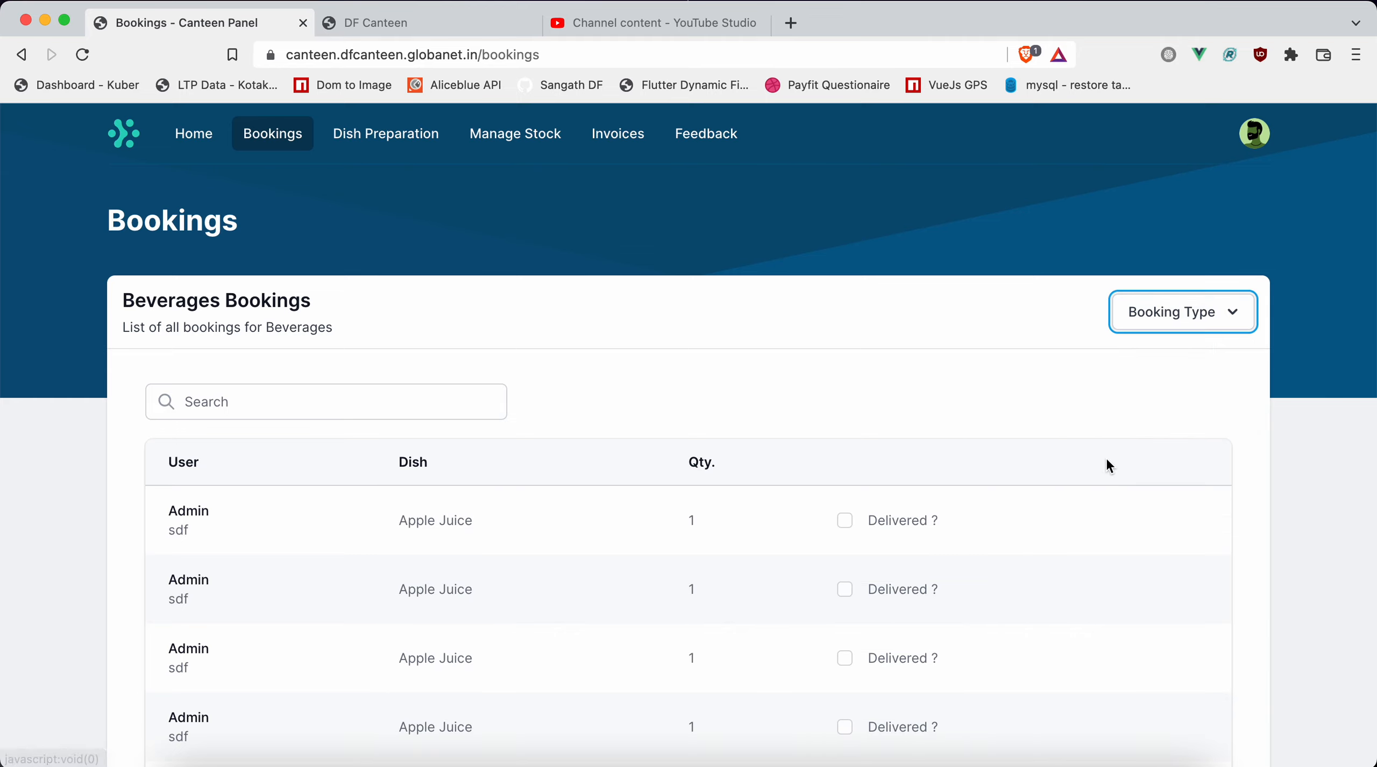
{"action": "scroll", "coordinate": [1106, 456], "scroll_direction": "down", "scroll_amount": 3}
{"action": "scroll", "coordinate": [1106, 461], "scroll_direction": "down", "scroll_amount": 10}
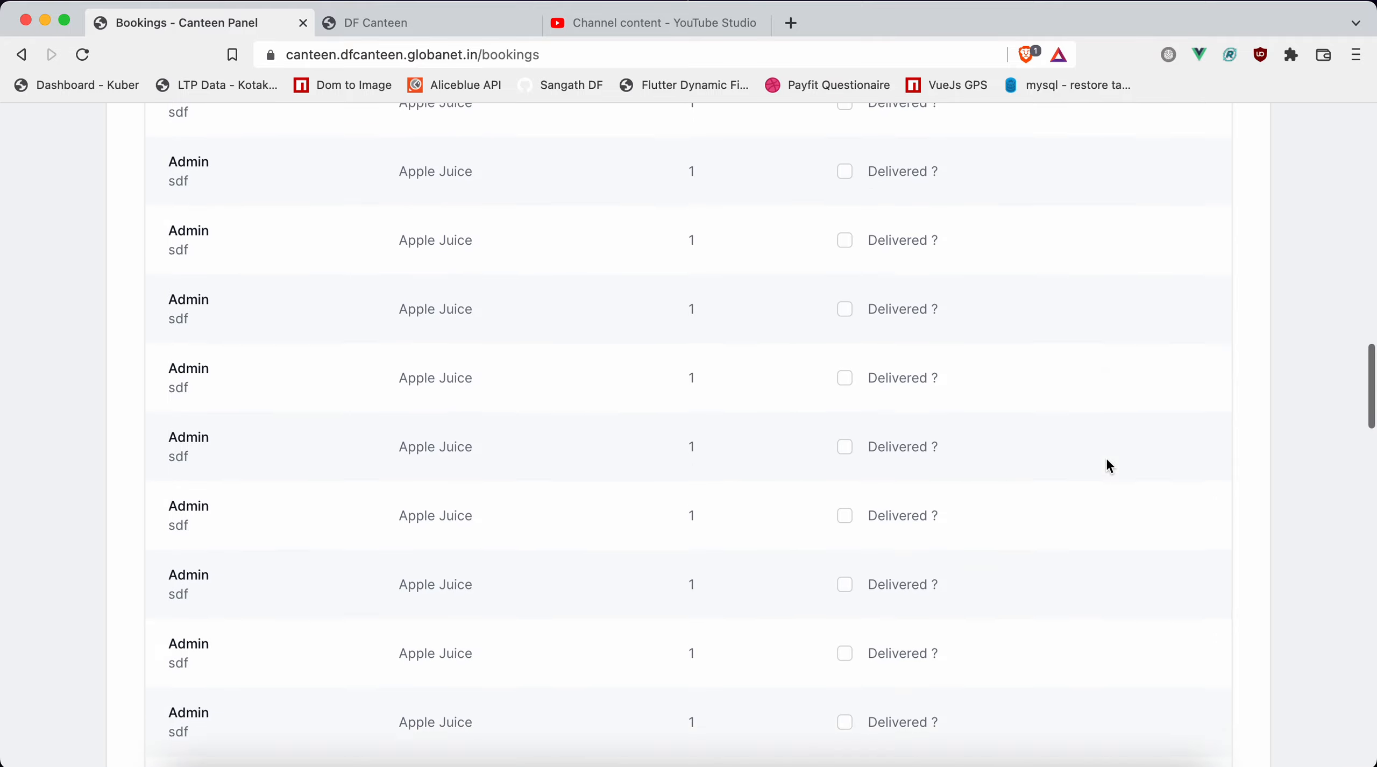
{"action": "scroll", "coordinate": [1106, 459], "scroll_direction": "down", "scroll_amount": 10}
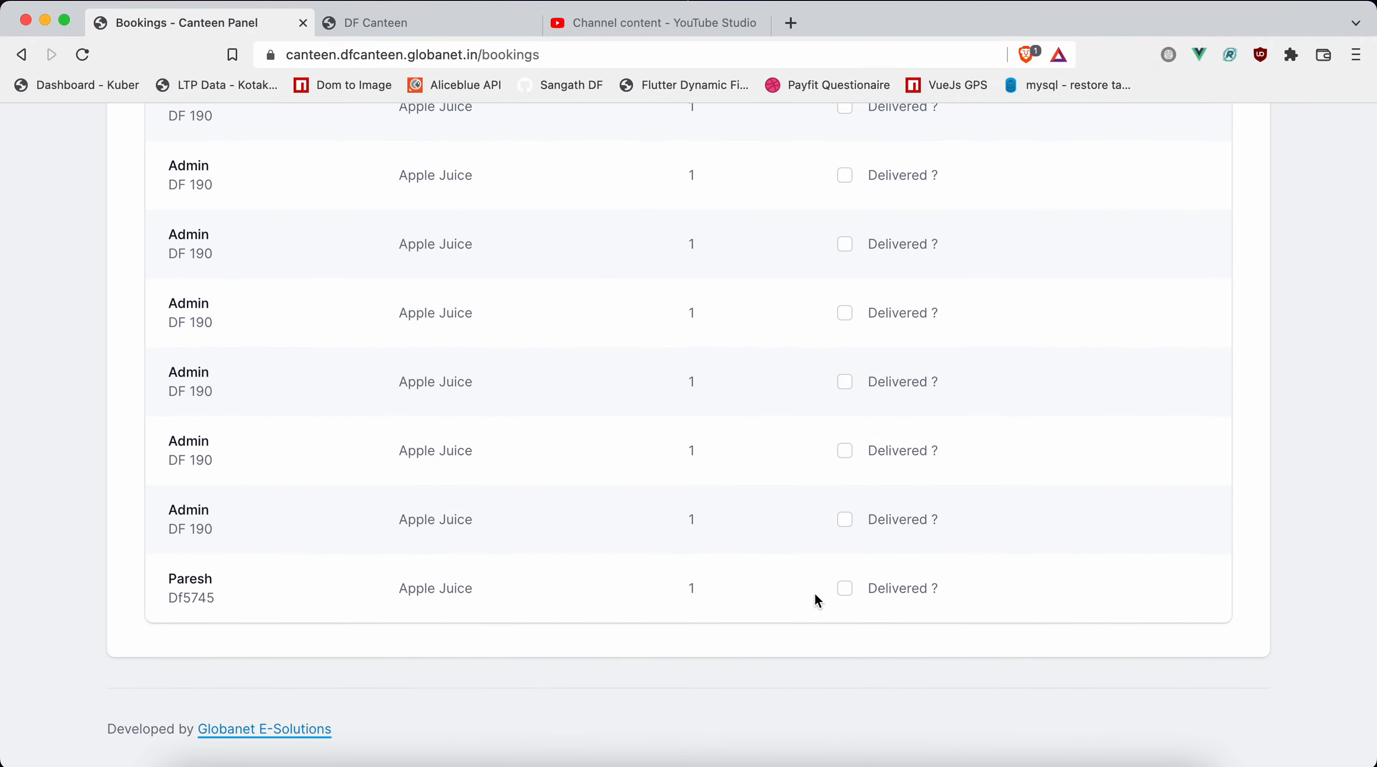
{"action": "scroll", "coordinate": [1001, 453], "scroll_direction": "up", "scroll_amount": 20}
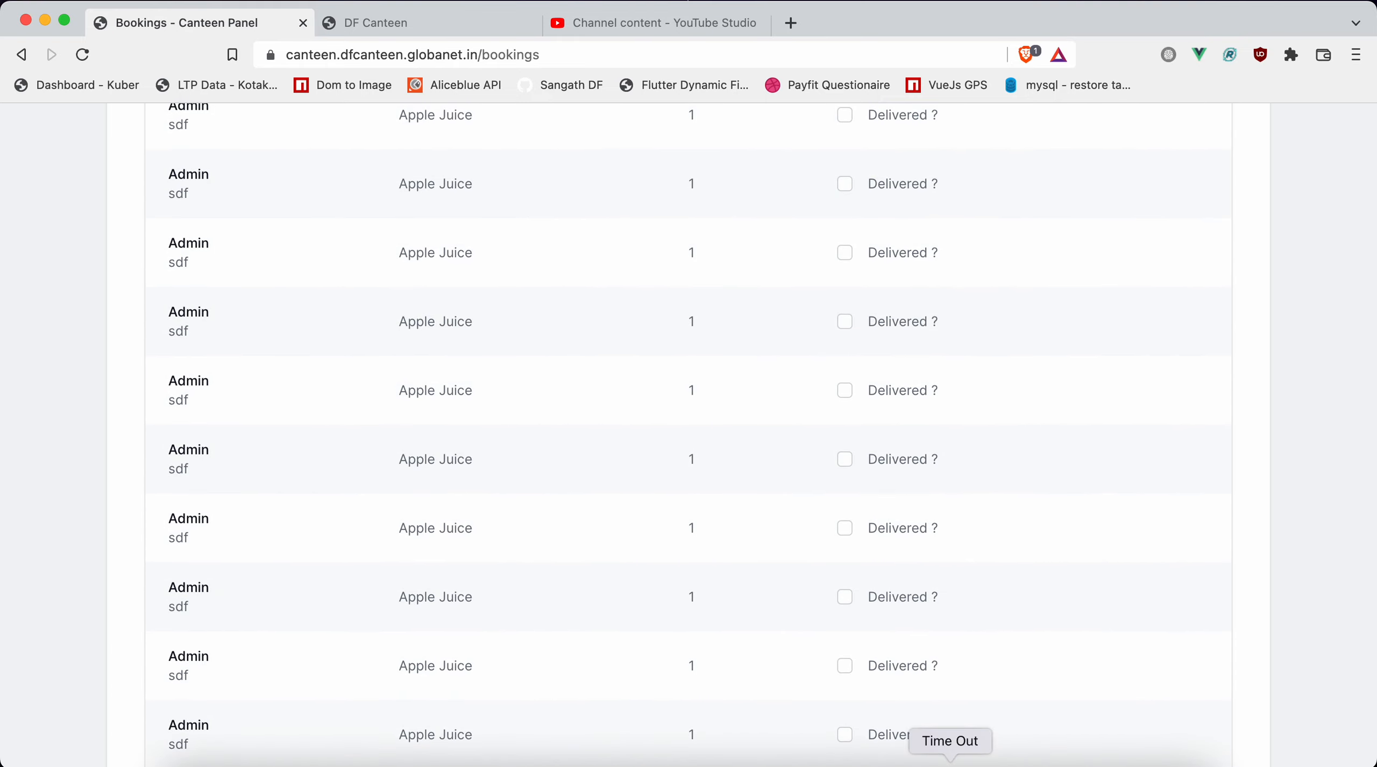
{"action": "scroll", "coordinate": [1057, 360], "scroll_direction": "up", "scroll_amount": 15}
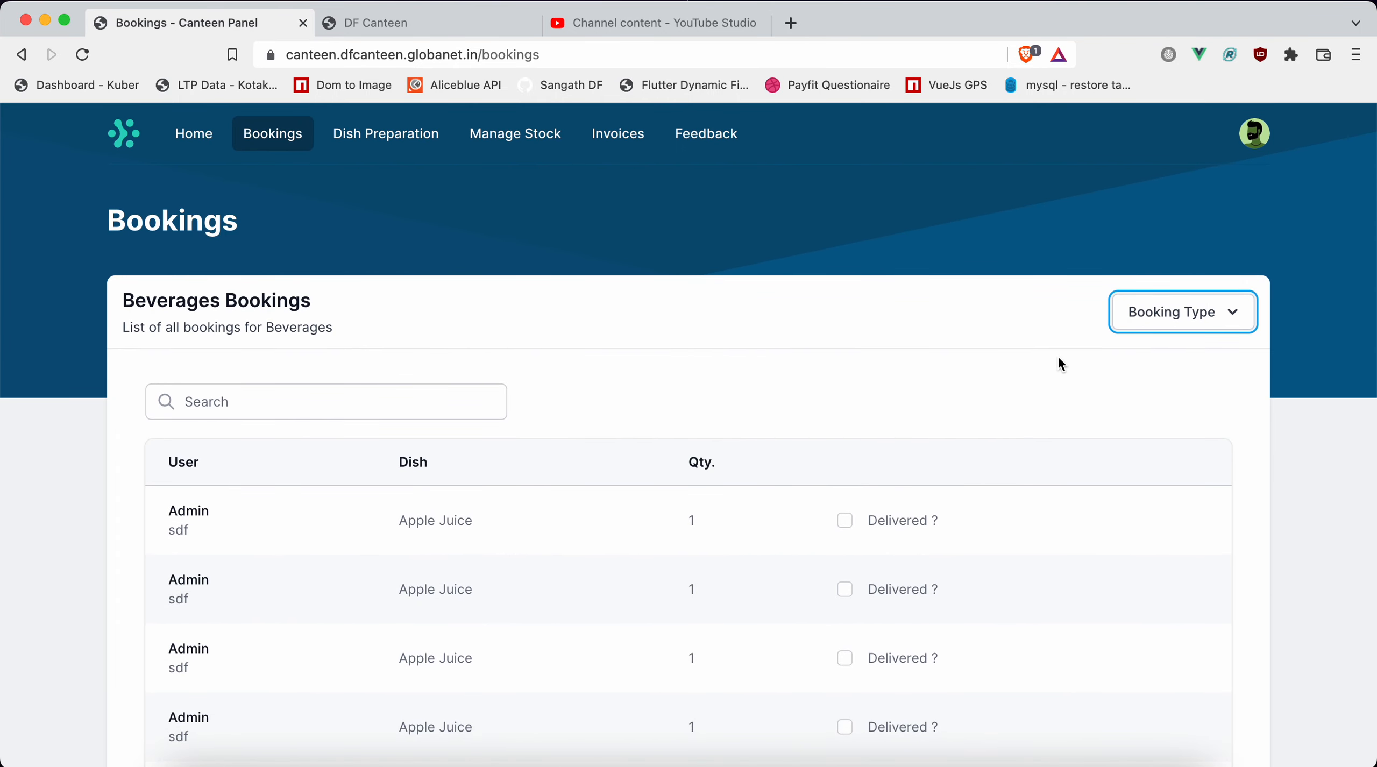
Search the Beverages bookings by the customer's name and mark the matching Apple Juice booking as delivered.
{"action": "left_click", "coordinate": [411, 397]}
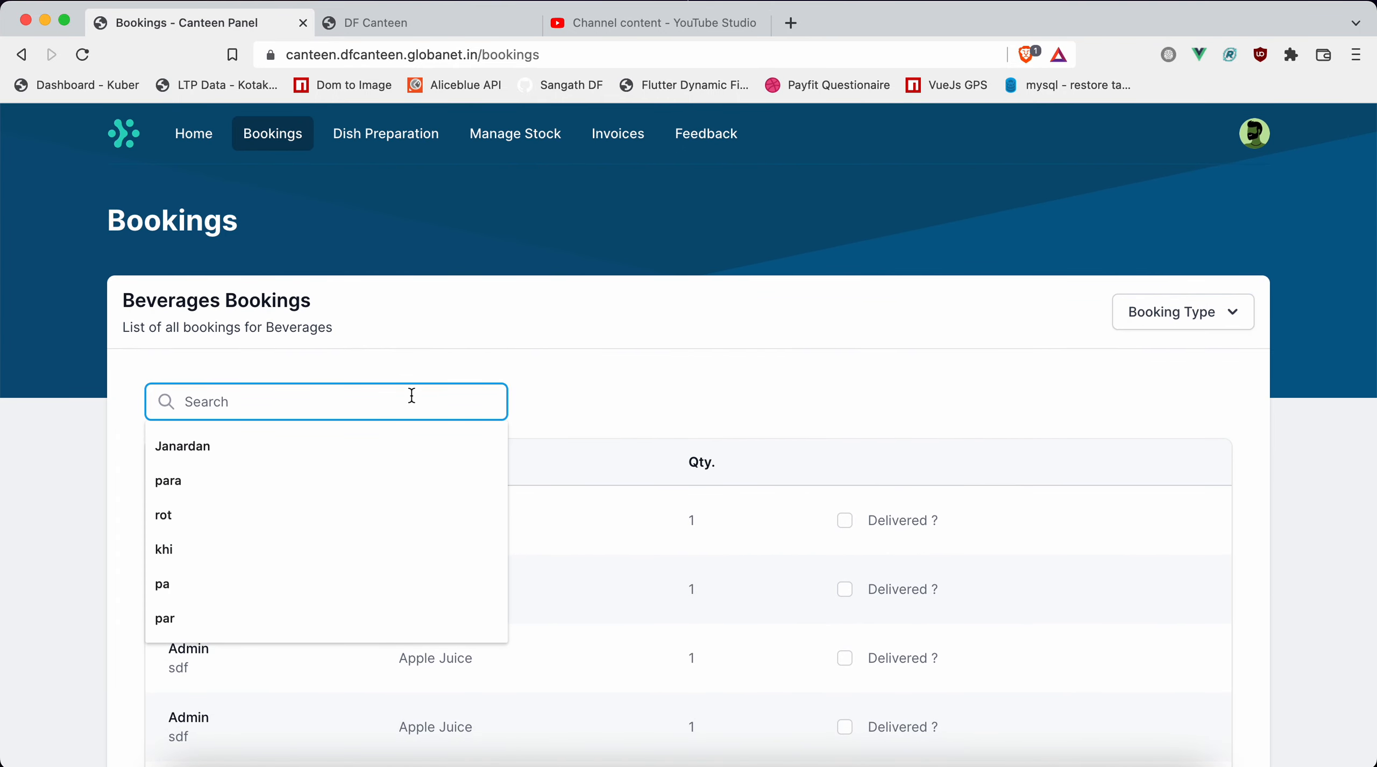
{"action": "type", "text": "pare"}
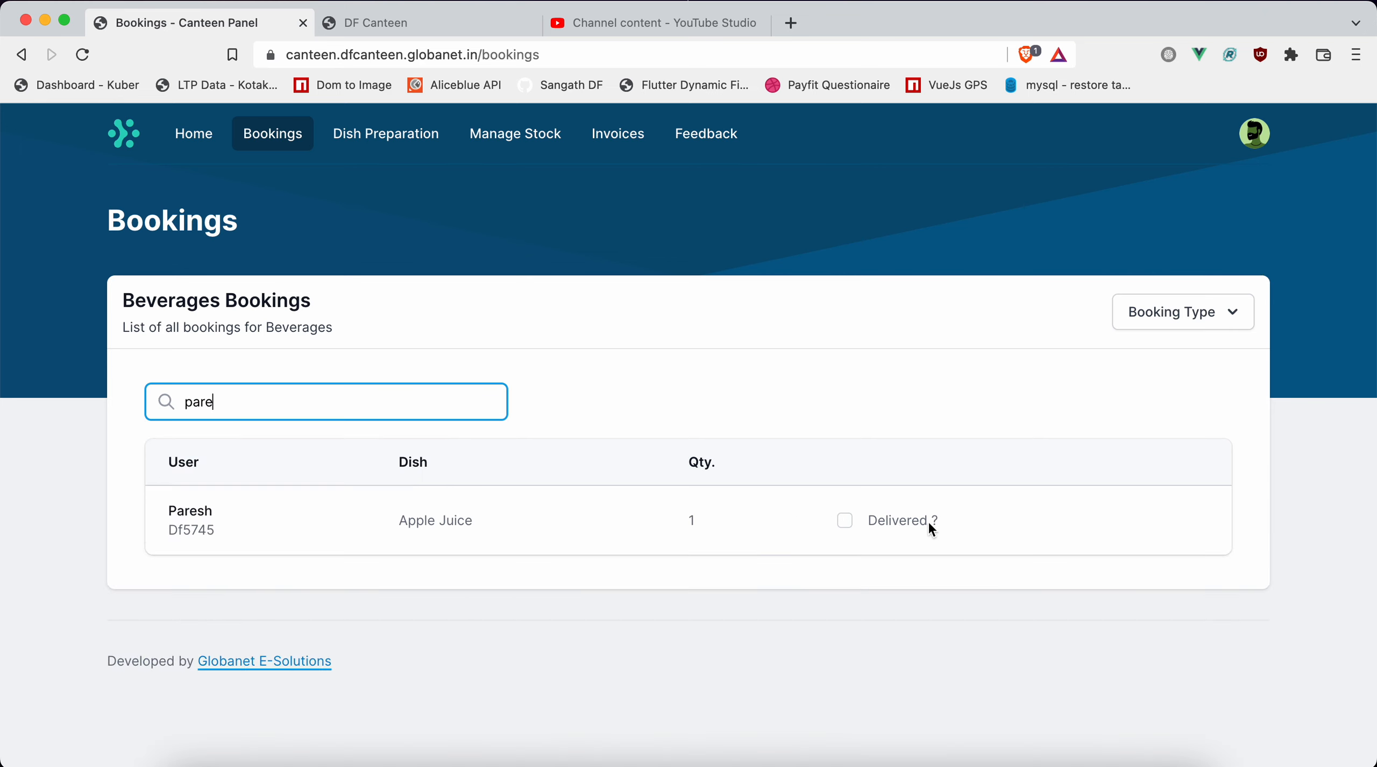
{"action": "left_click", "coordinate": [845, 520]}
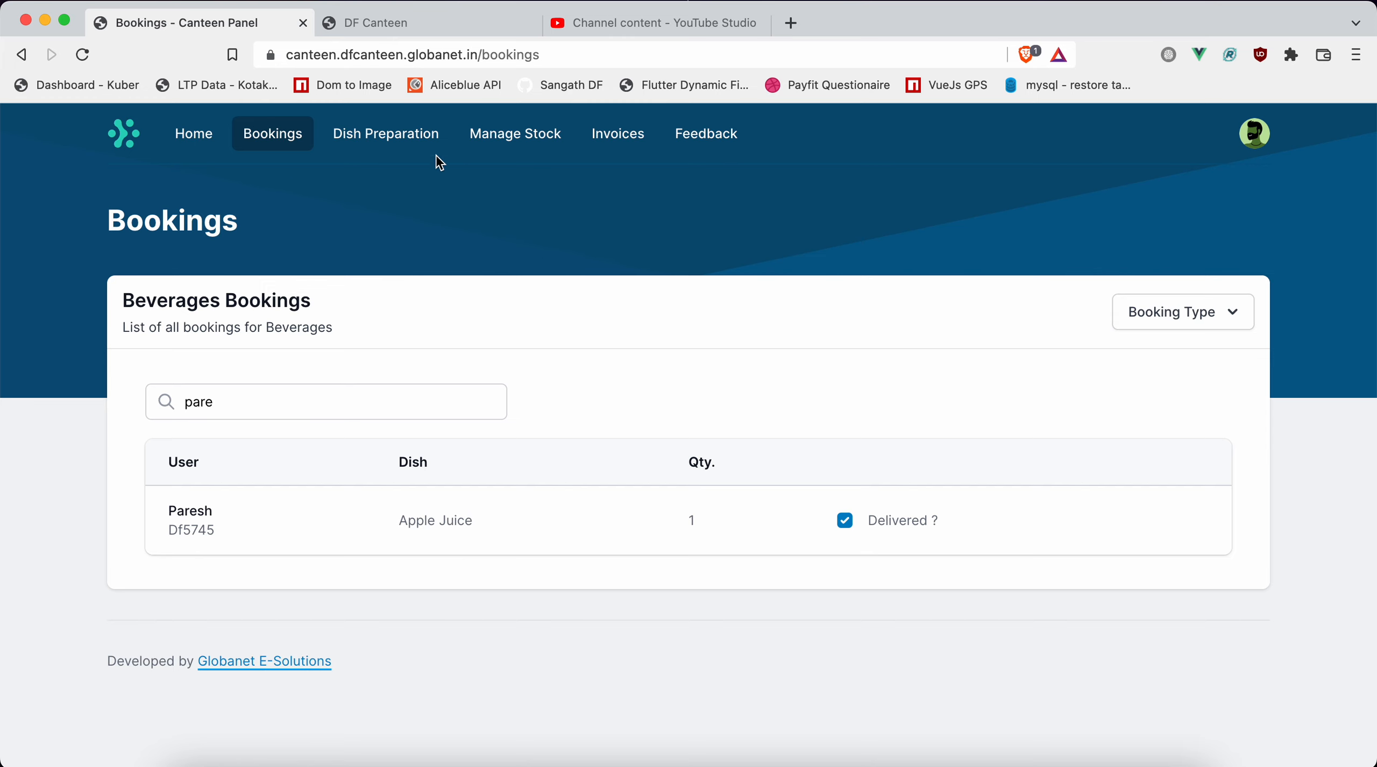
Open the dish preparation list and view the ingredients of rajma sabji/roti and Thali.
{"action": "left_click", "coordinate": [418, 146]}
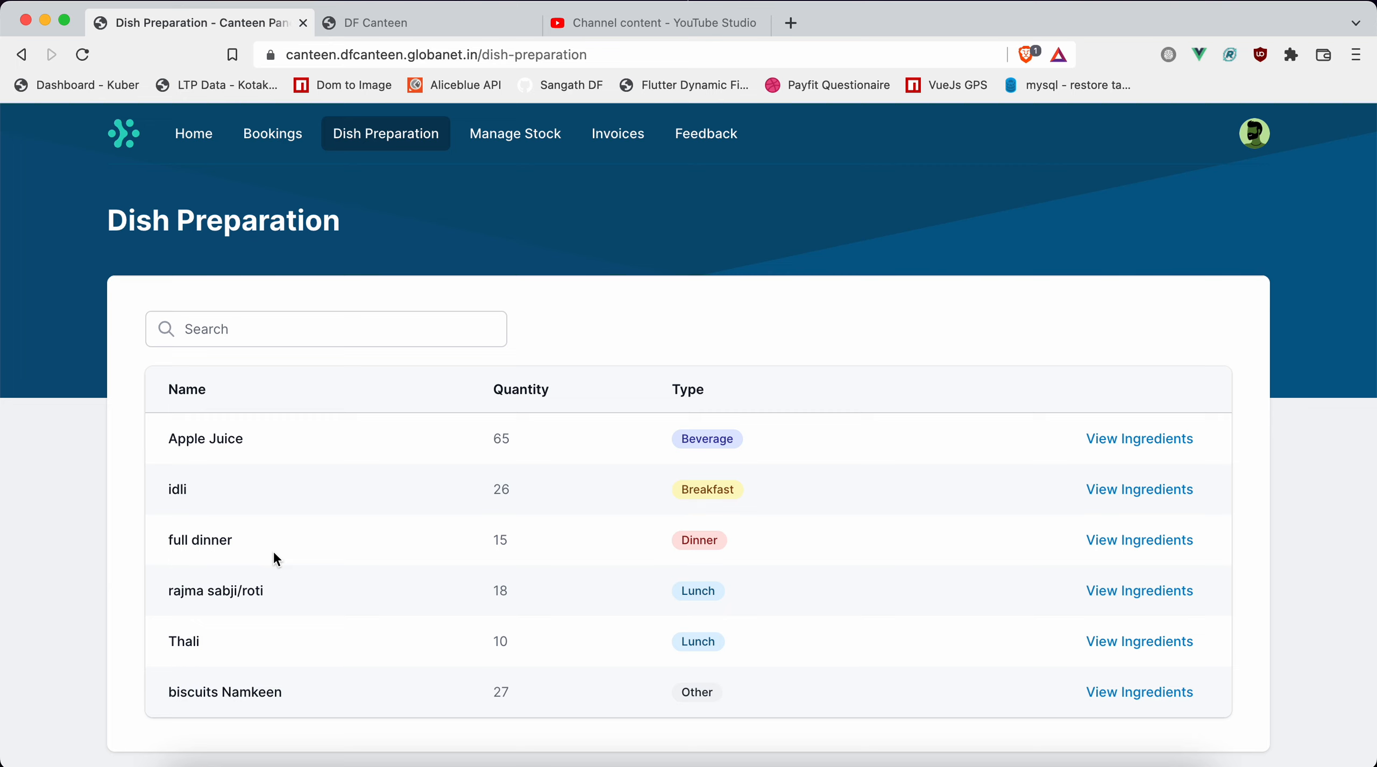
{"action": "left_click", "coordinate": [1143, 595]}
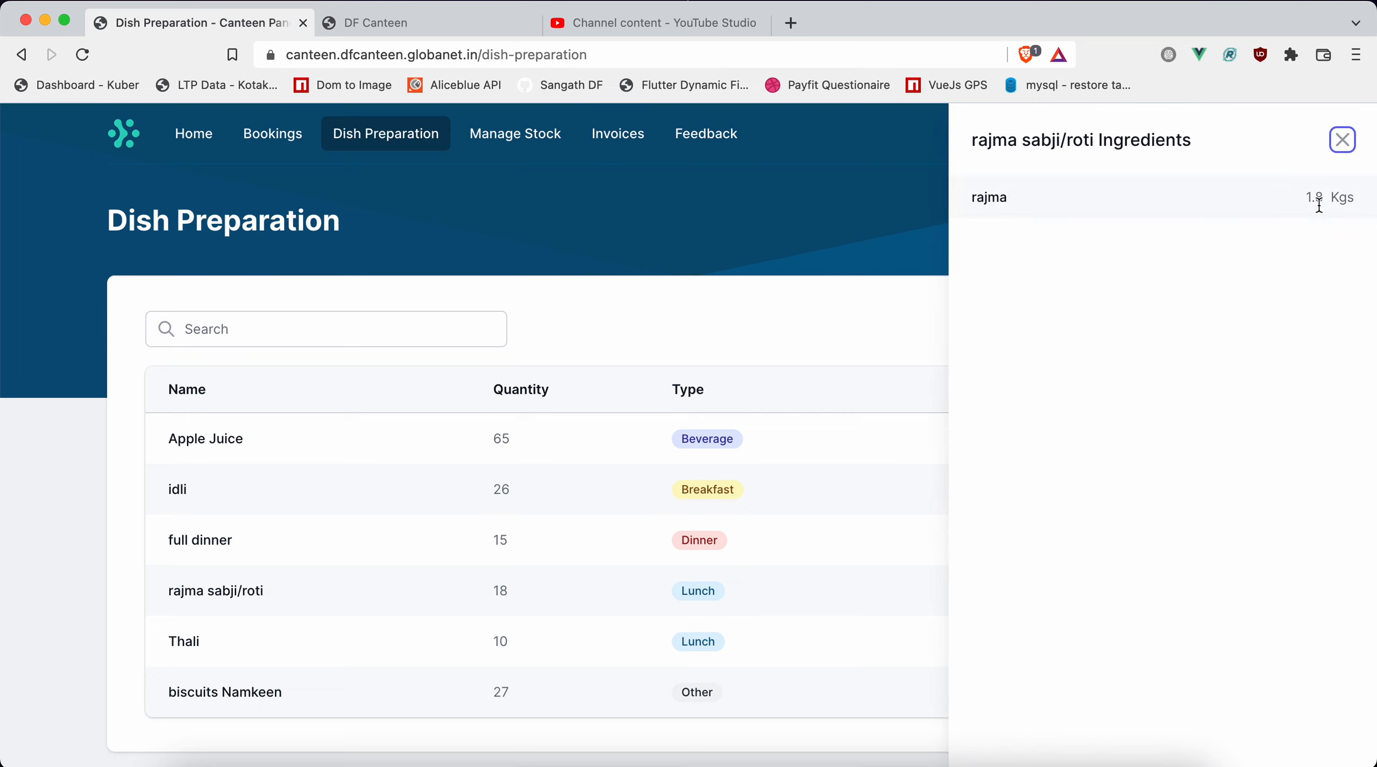
{"action": "left_click", "coordinate": [1342, 141]}
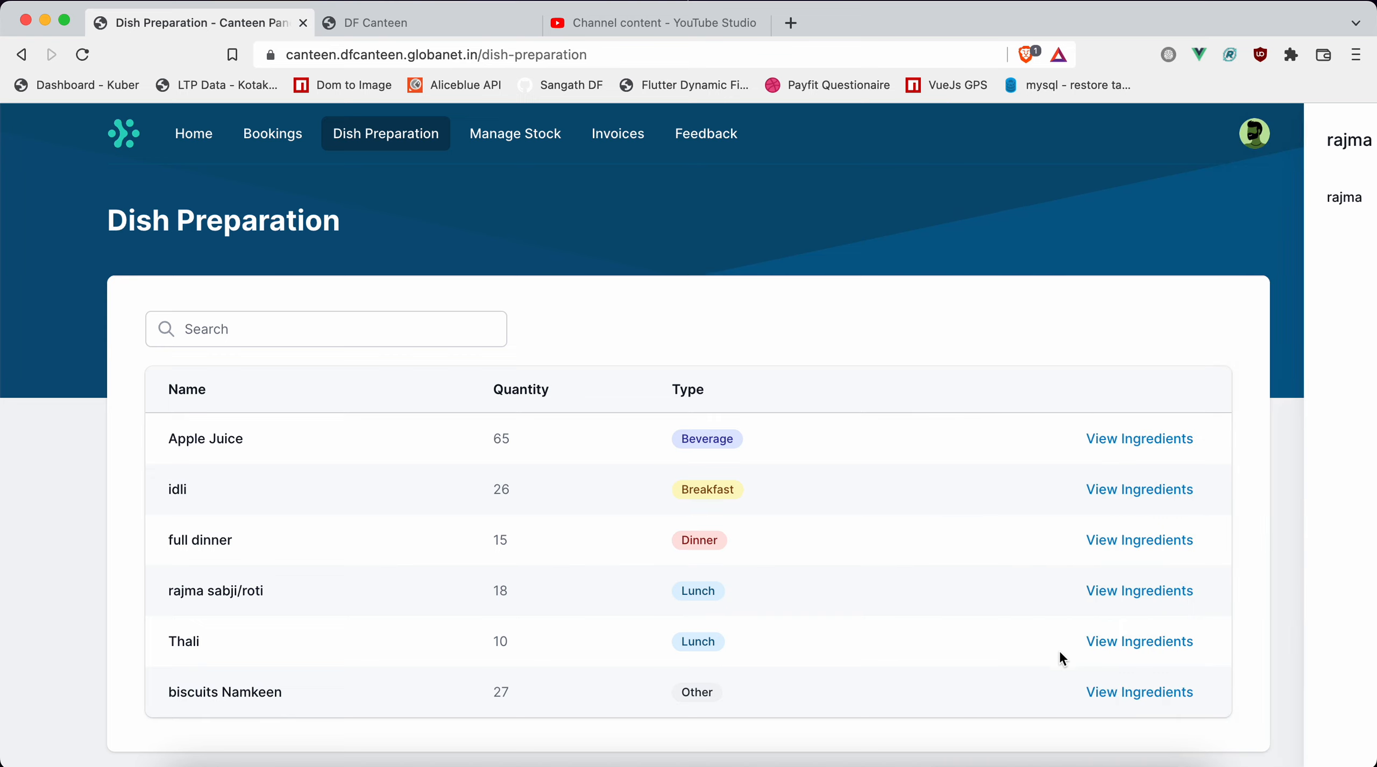
{"action": "left_click", "coordinate": [1146, 642]}
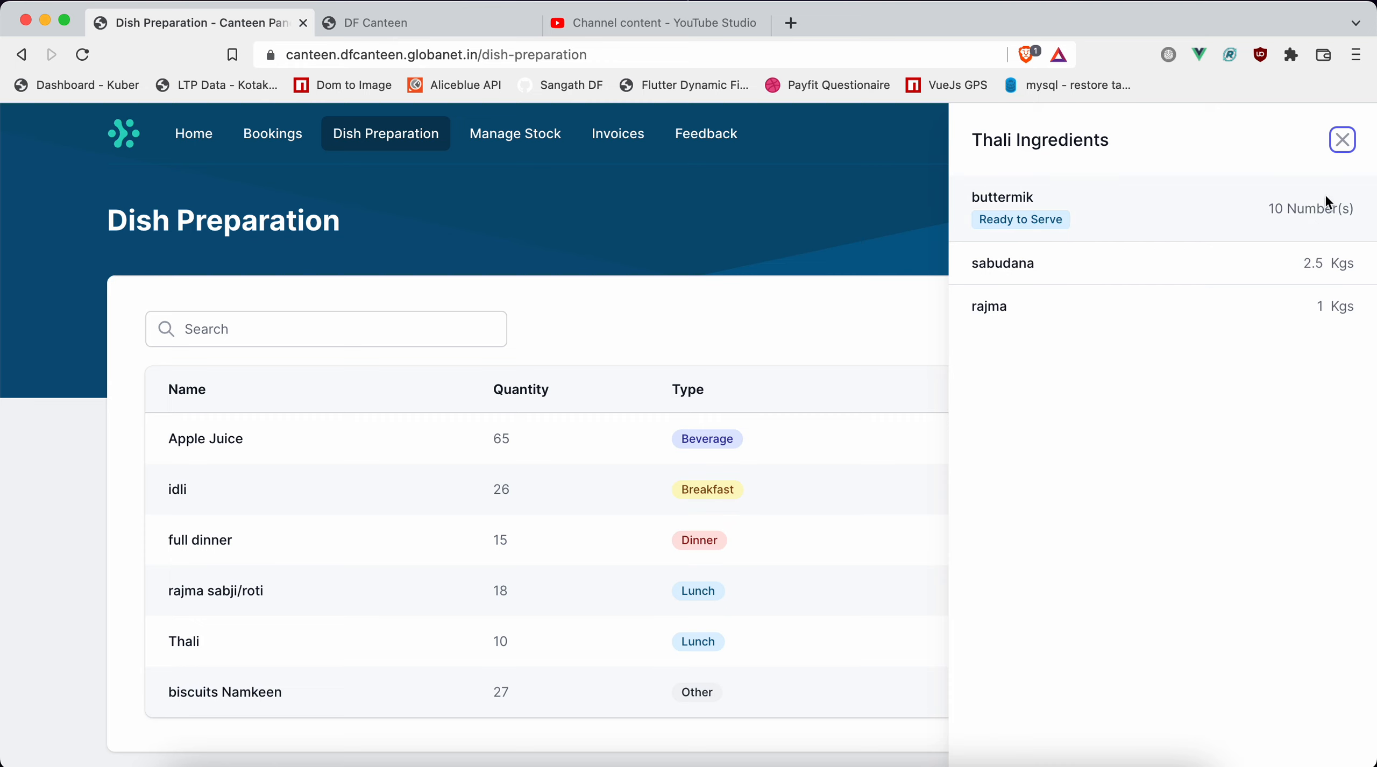
{"action": "left_click", "coordinate": [1343, 140]}
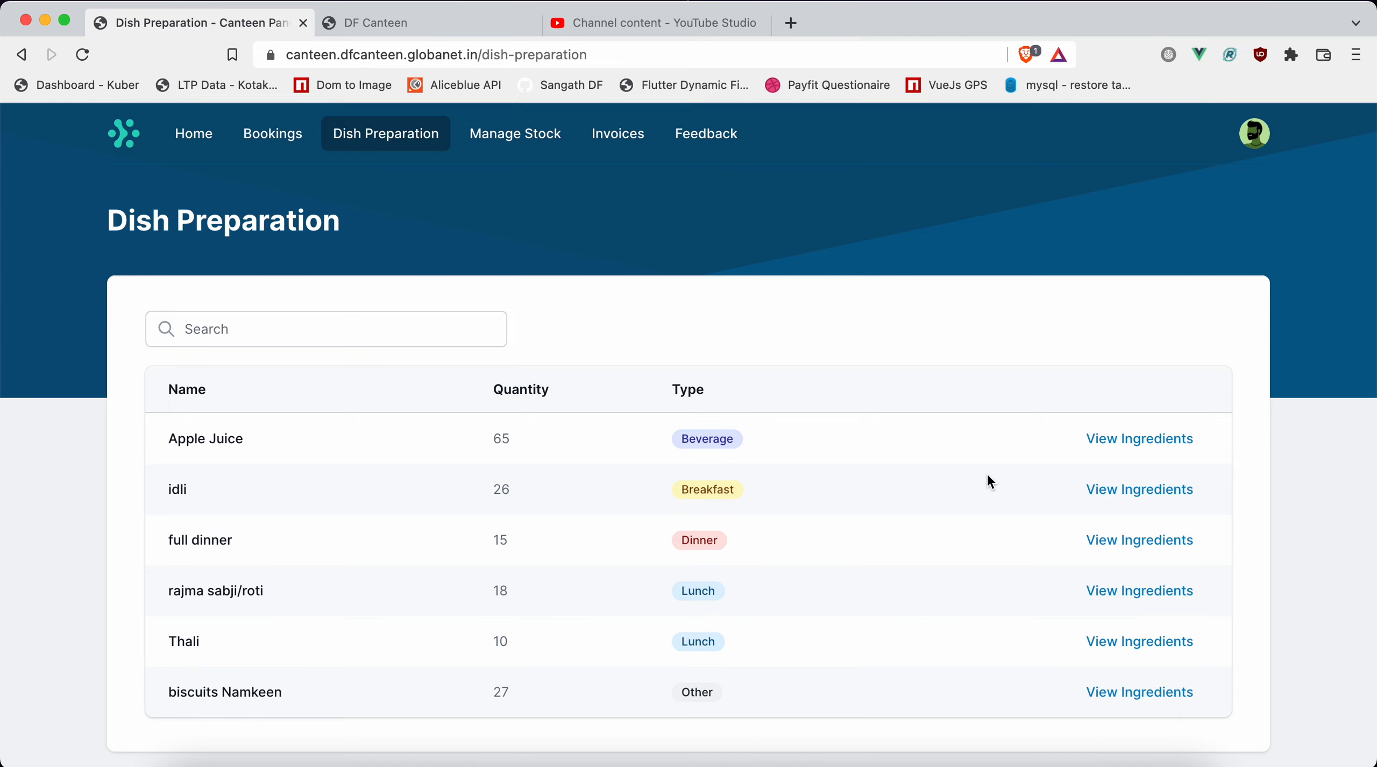
Open the stock inventory and look through the items with their in-stock and reserve quantities.
{"action": "left_click", "coordinate": [520, 135]}
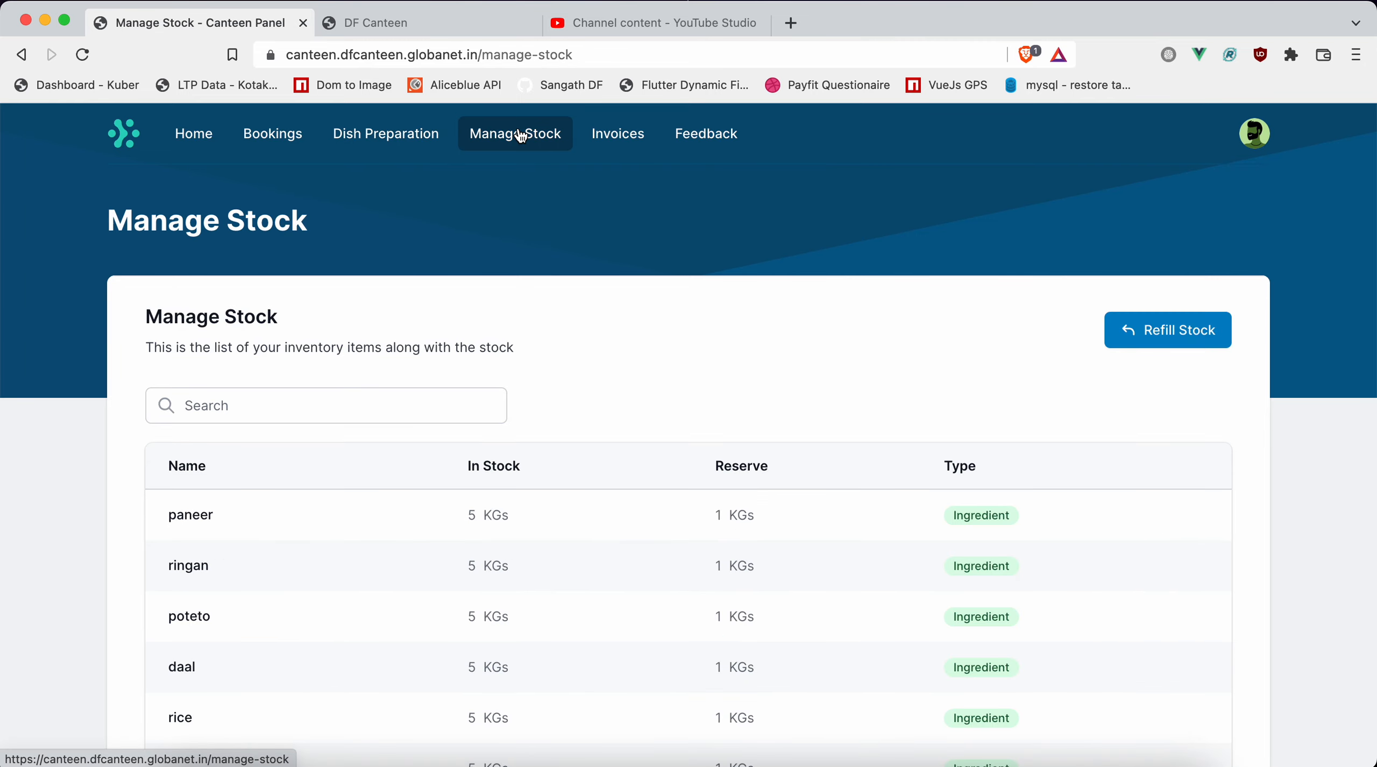
{"action": "scroll", "coordinate": [901, 478], "scroll_direction": "down", "scroll_amount": 5}
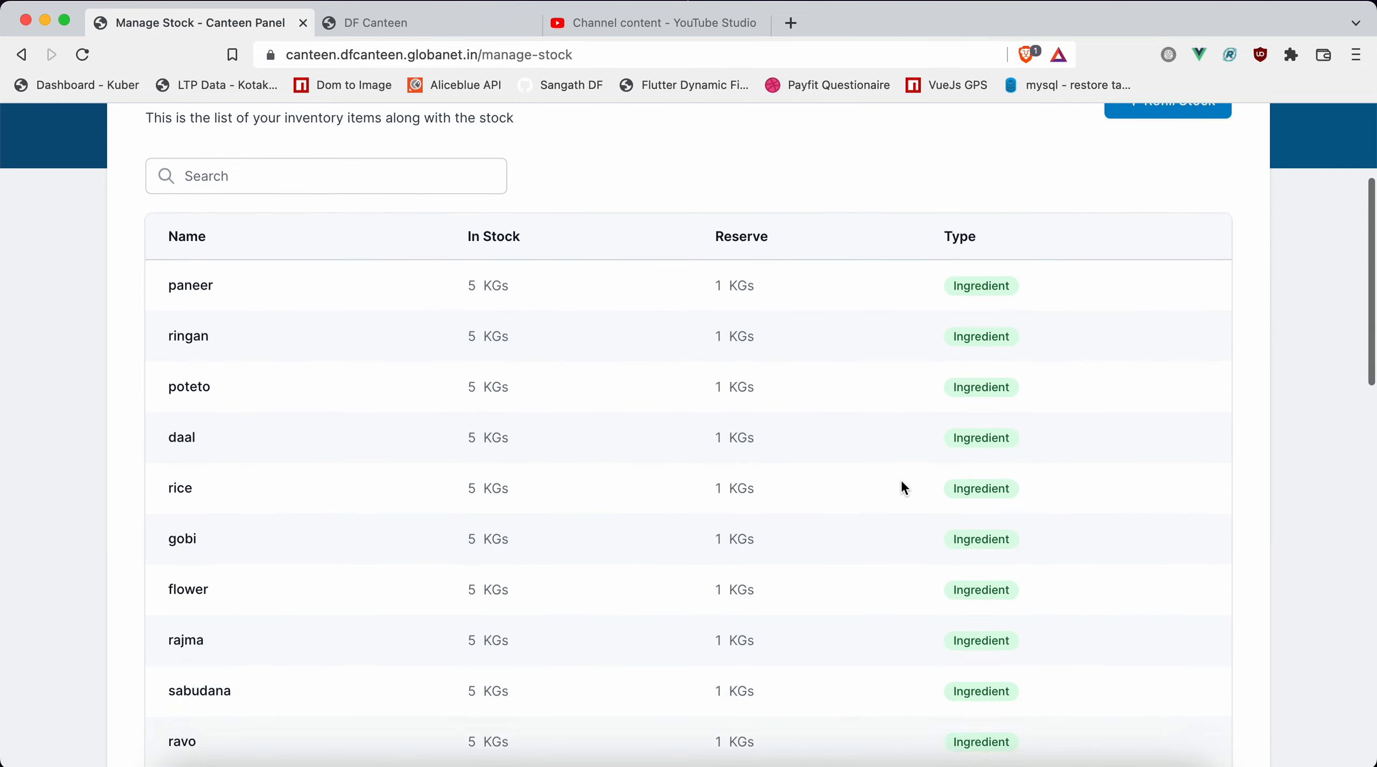
{"action": "scroll", "coordinate": [901, 482], "scroll_direction": "down", "scroll_amount": 3}
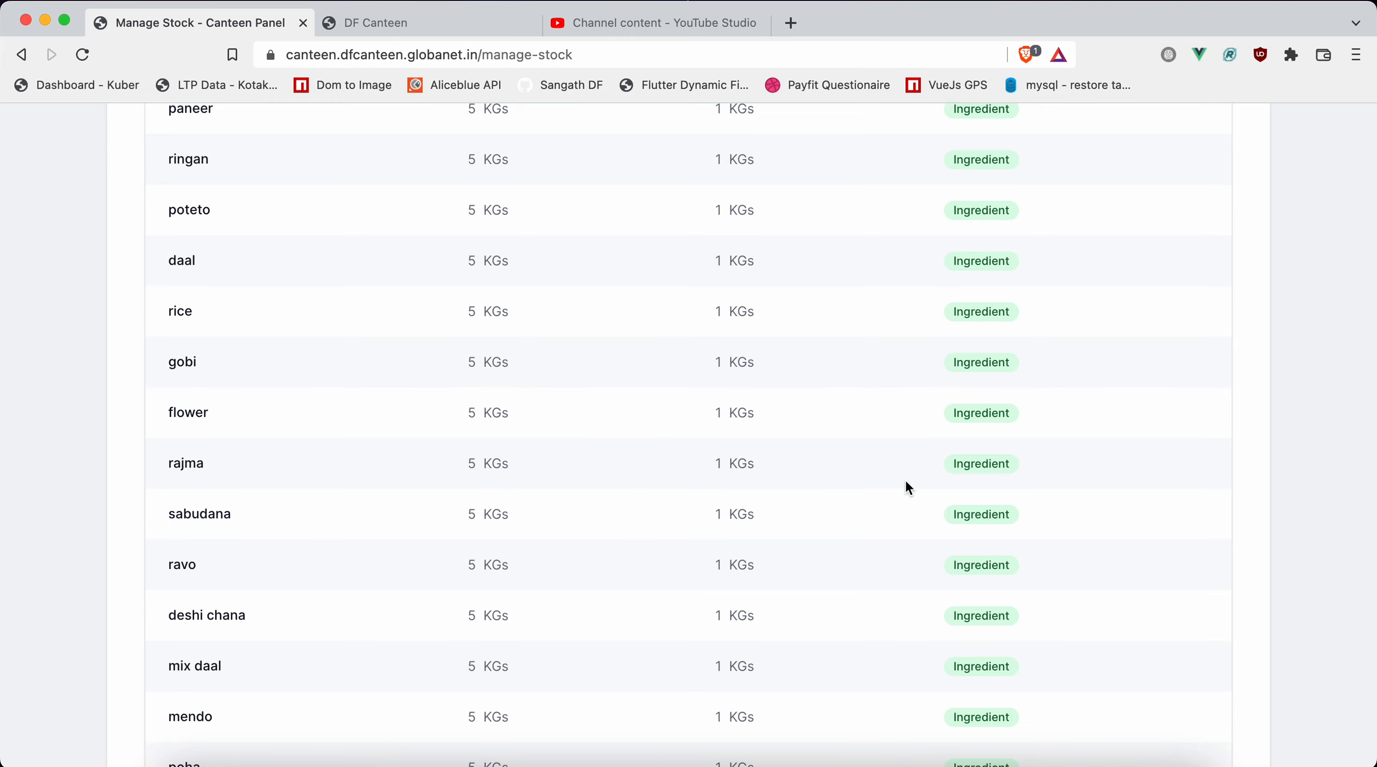
{"action": "key", "text": "ctrl+Tab"}
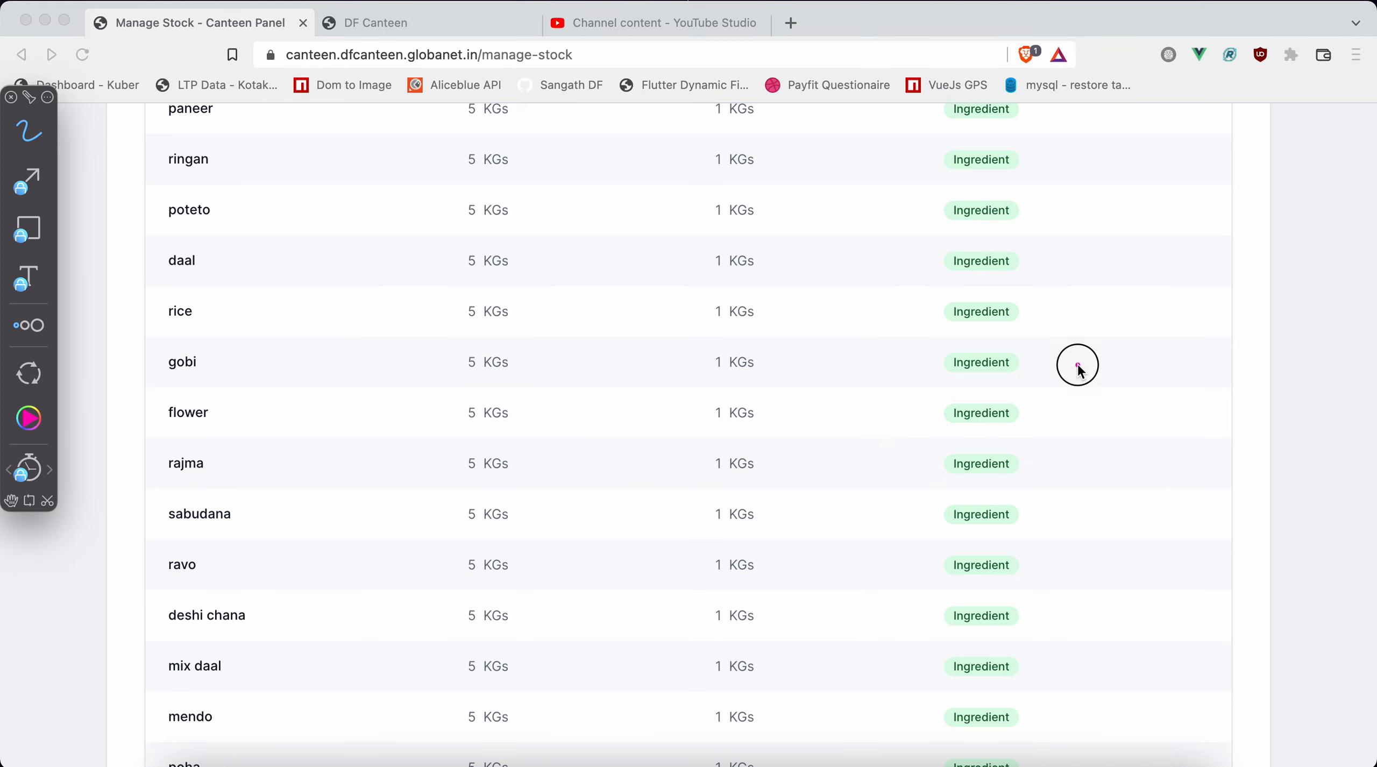
{"action": "mouse_move", "coordinate": [1078, 366]}
{"action": "left_mouse_down"}
{"action": "mouse_move", "coordinate": [952, 252]}
{"action": "mouse_move", "coordinate": [1140, 347]}
{"action": "mouse_move", "coordinate": [1114, 295]}
{"action": "left_mouse_up"}
{"action": "left_click_drag", "start_coordinate": [429, 458], "coordinate": [566, 439]}
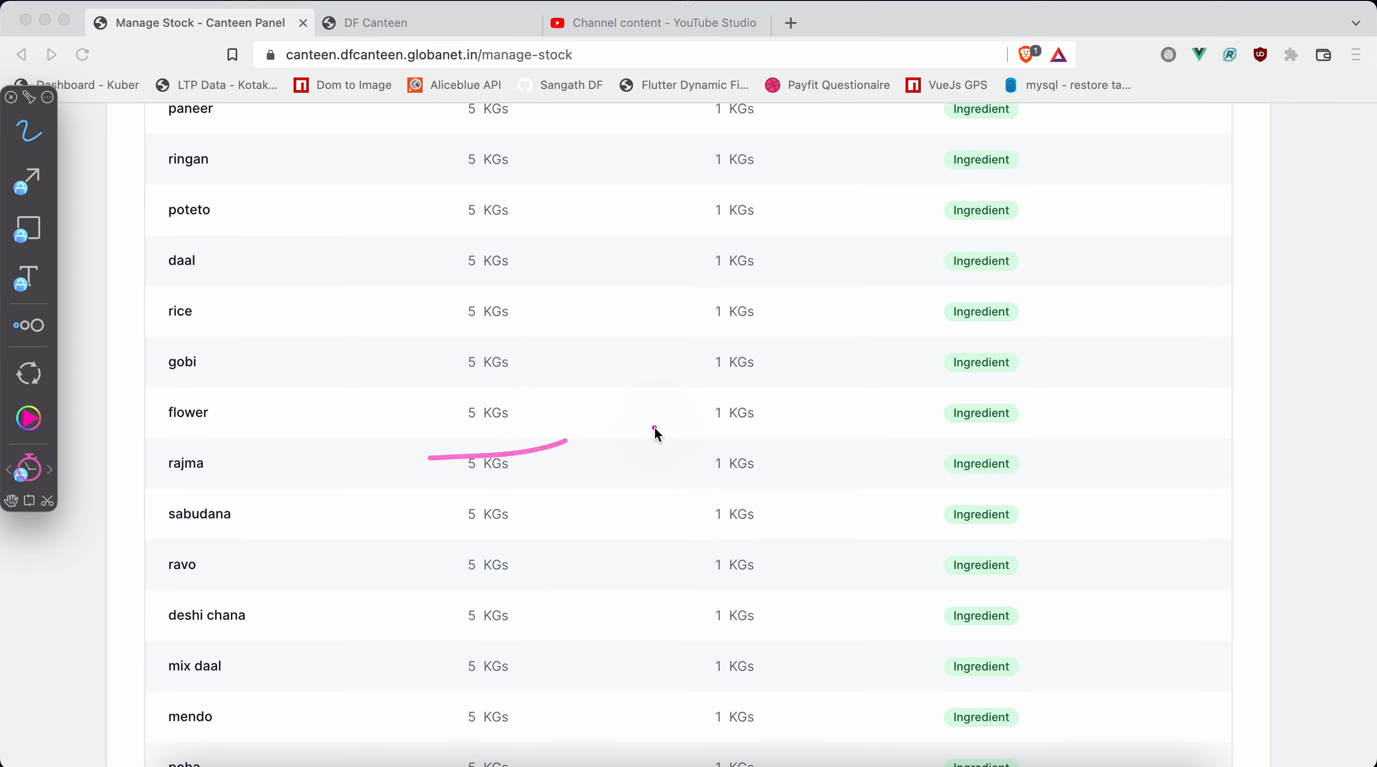
{"action": "mouse_move", "coordinate": [677, 436]}
{"action": "left_mouse_down"}
{"action": "mouse_move", "coordinate": [741, 392]}
{"action": "mouse_move", "coordinate": [722, 448]}
{"action": "left_mouse_up"}
{"action": "mouse_move", "coordinate": [720, 385]}
{"action": "left_mouse_down"}
{"action": "mouse_move", "coordinate": [768, 369]}
{"action": "mouse_move", "coordinate": [702, 400]}
{"action": "left_mouse_up"}
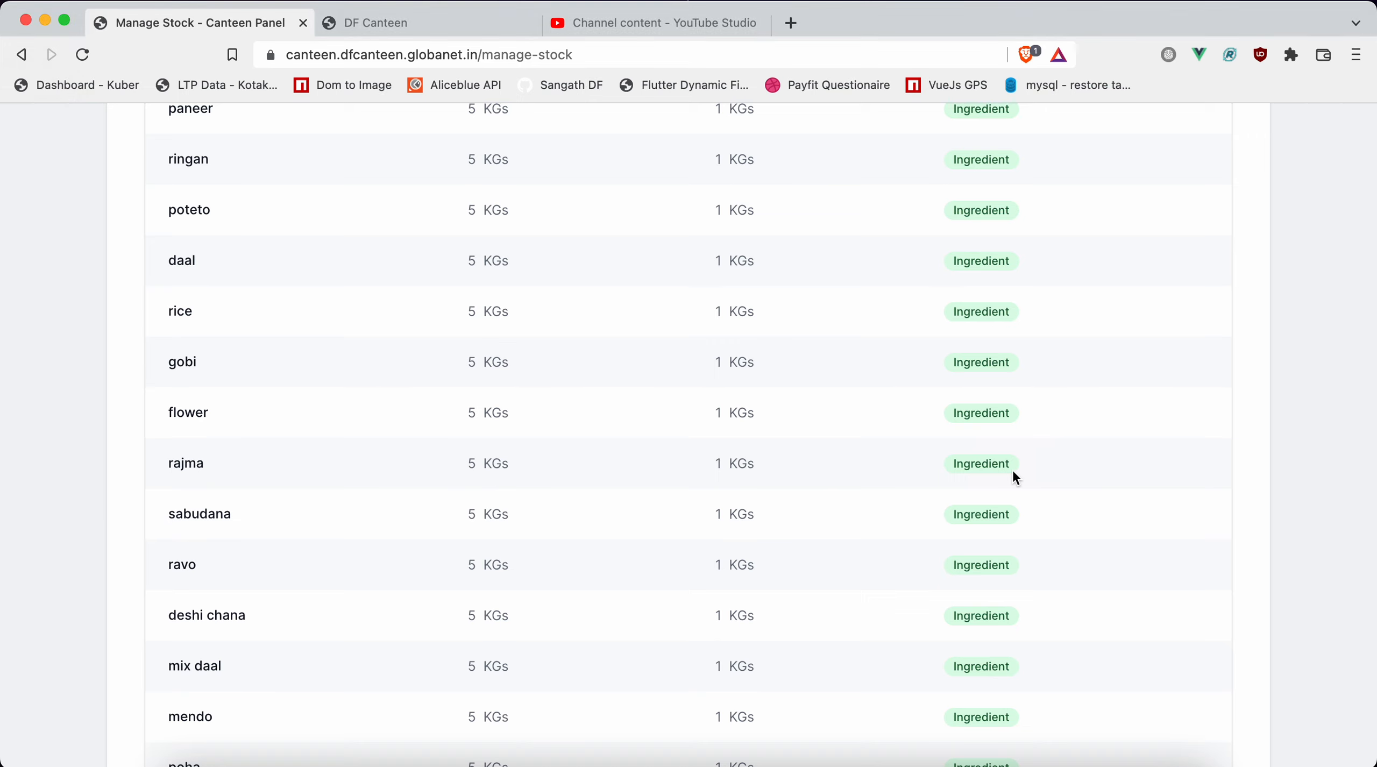
Open the stock refill form for the inventory items.
{"action": "scroll", "coordinate": [1013, 471], "scroll_direction": "down", "scroll_amount": 15}
{"action": "scroll", "coordinate": [1014, 477], "scroll_direction": "up", "scroll_amount": 15}
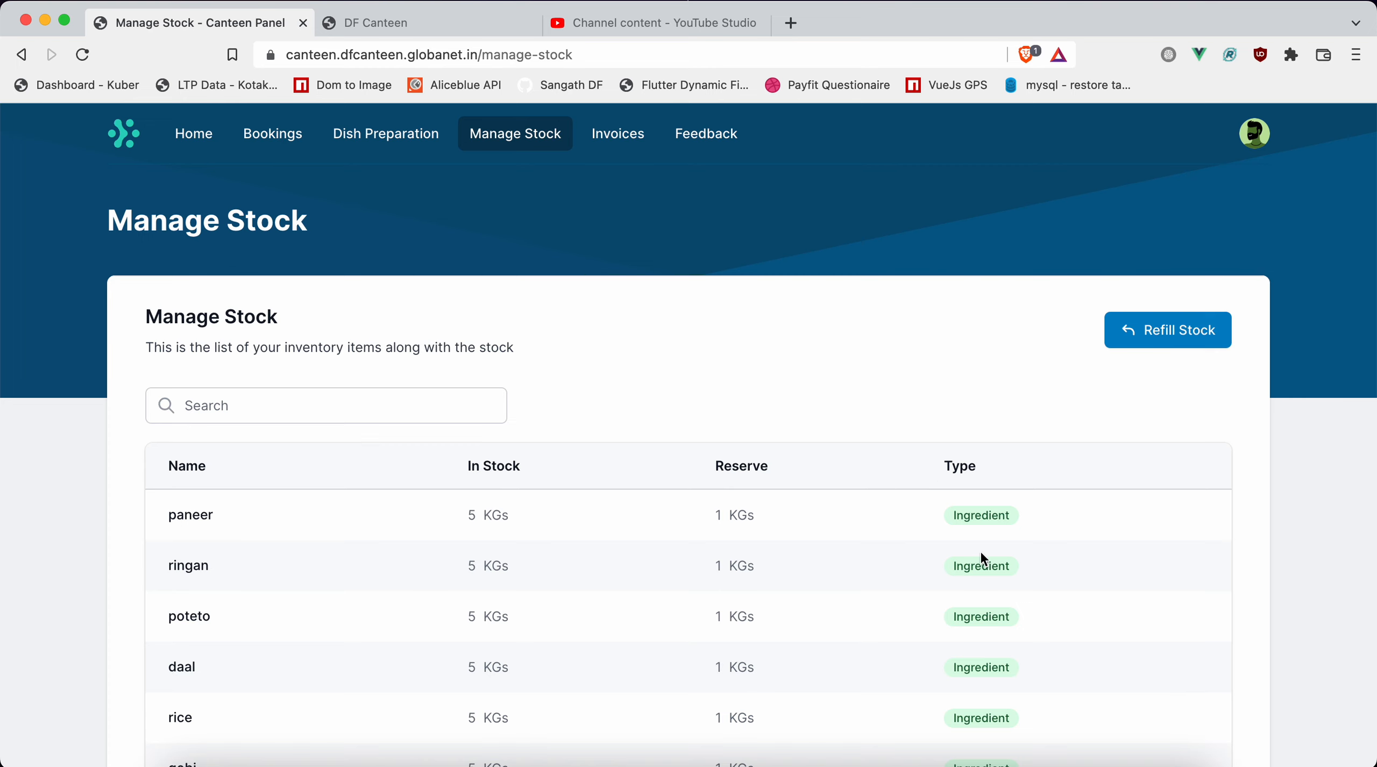
{"action": "key", "text": "alt+Tab"}
{"action": "left_click", "coordinate": [1163, 329]}
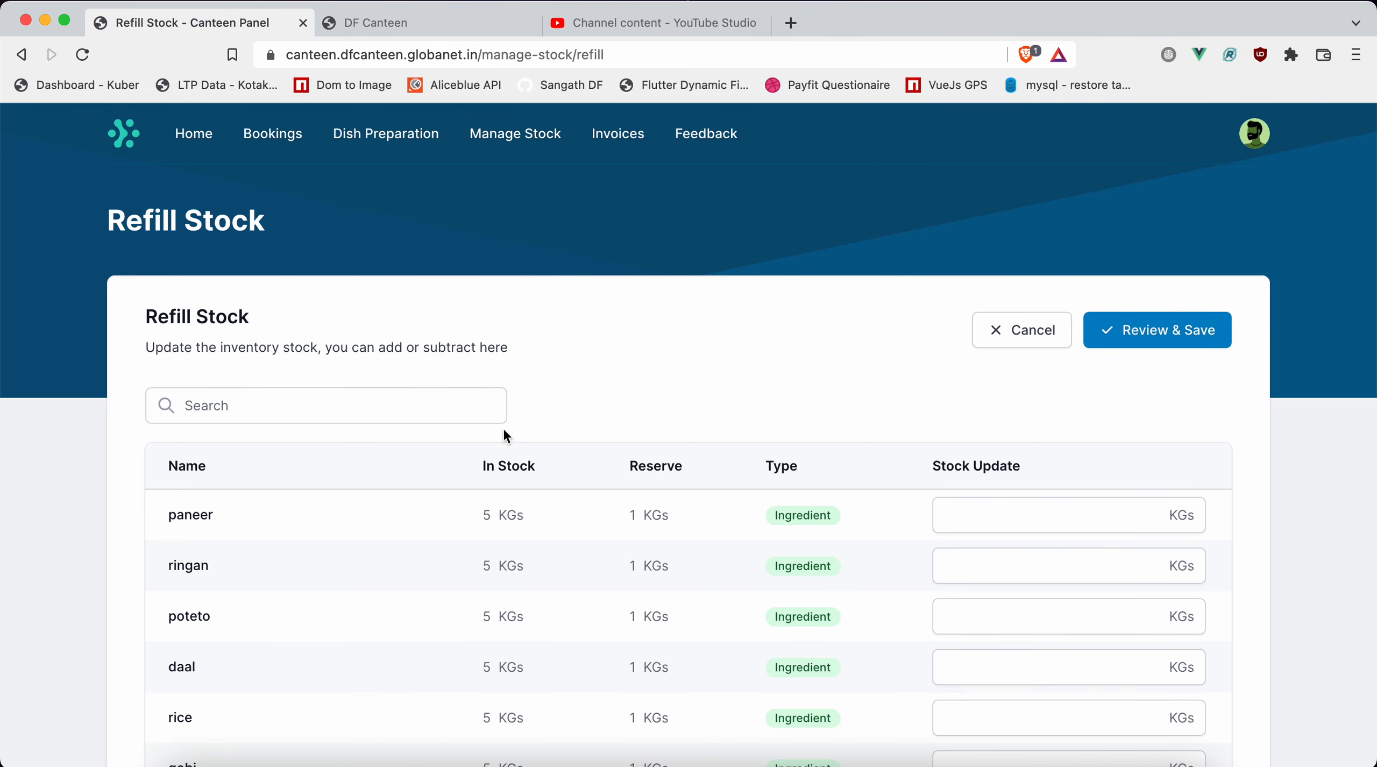
Search the refill list for "pan" to find the paneer items.
{"action": "left_click", "coordinate": [344, 403]}
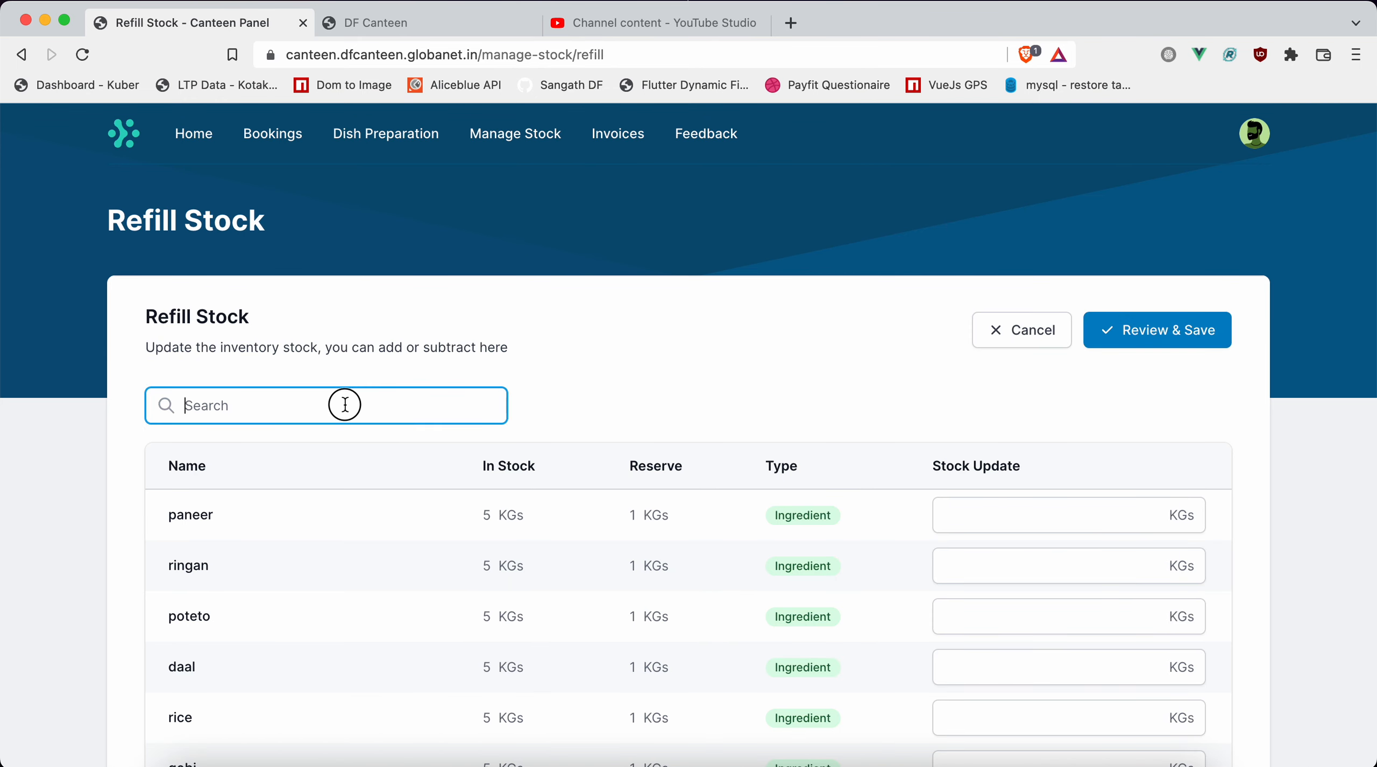
{"action": "left_click", "coordinate": [702, 359]}
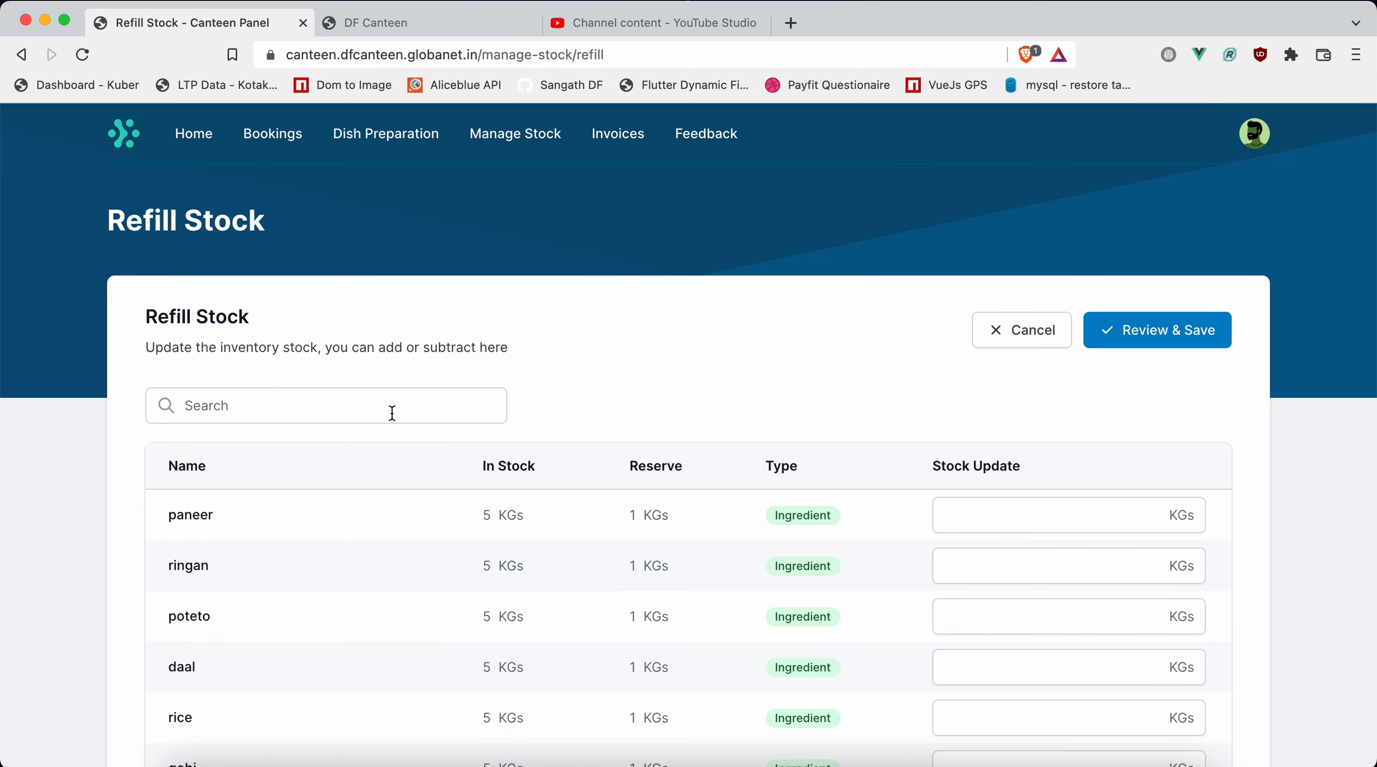
{"action": "left_click", "coordinate": [287, 408]}
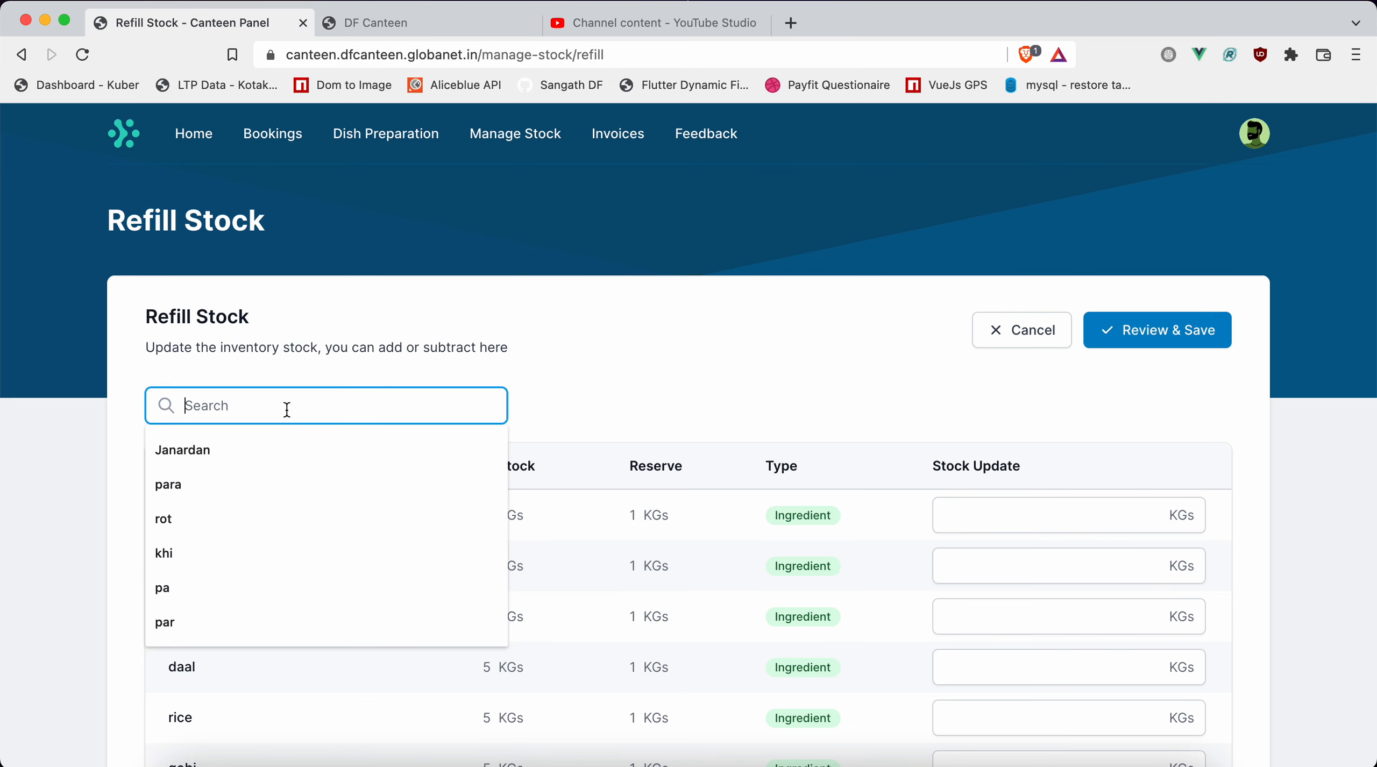
{"action": "left_click", "coordinate": [673, 382]}
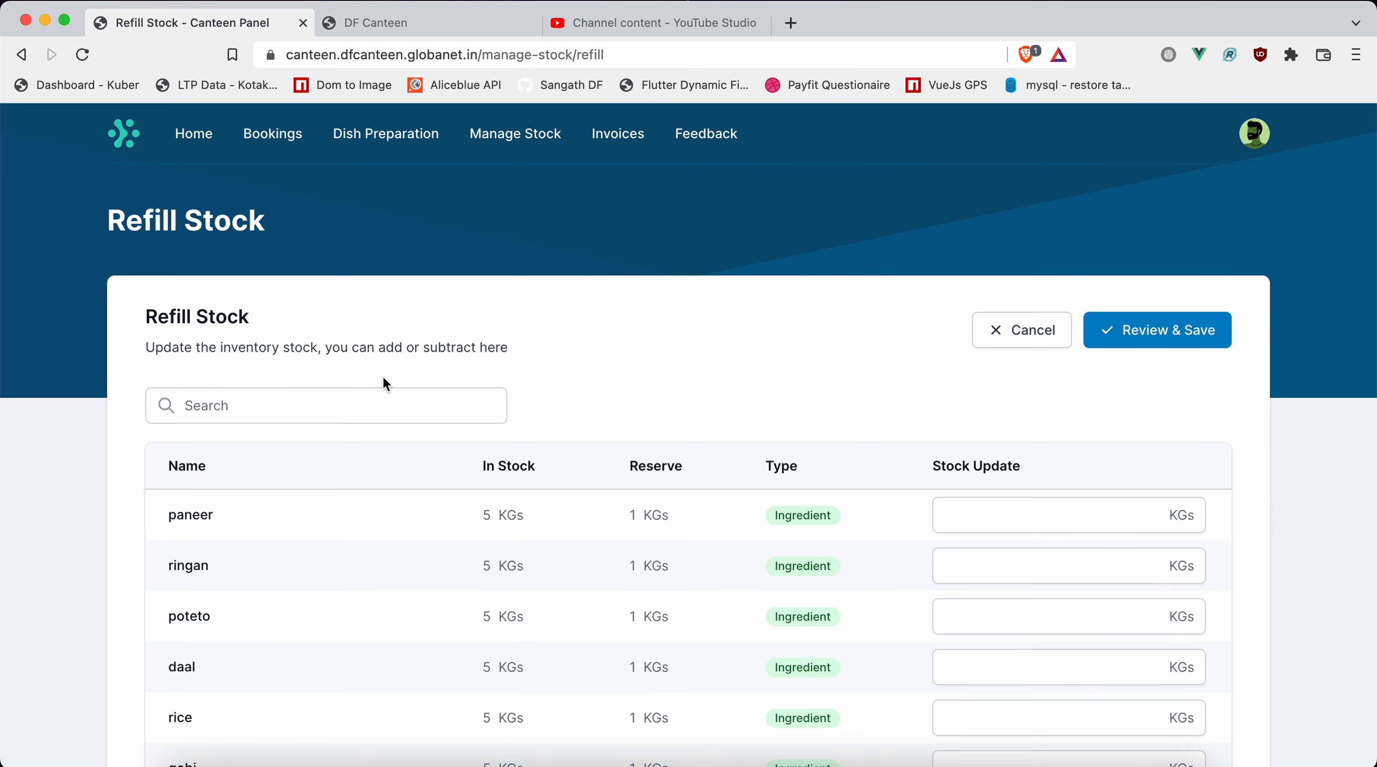
{"action": "left_click", "coordinate": [369, 403]}
{"action": "type", "text": "pa"}
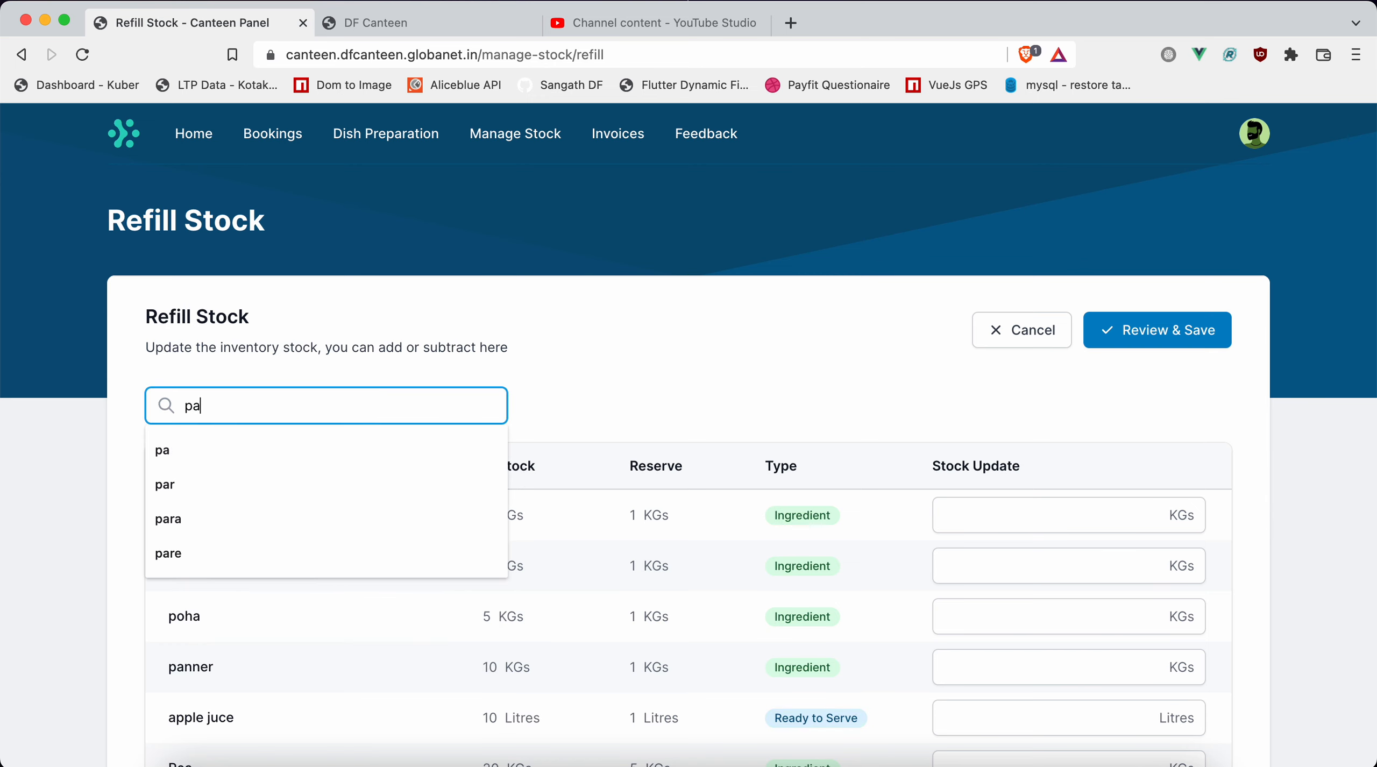
{"action": "type", "text": "n"}
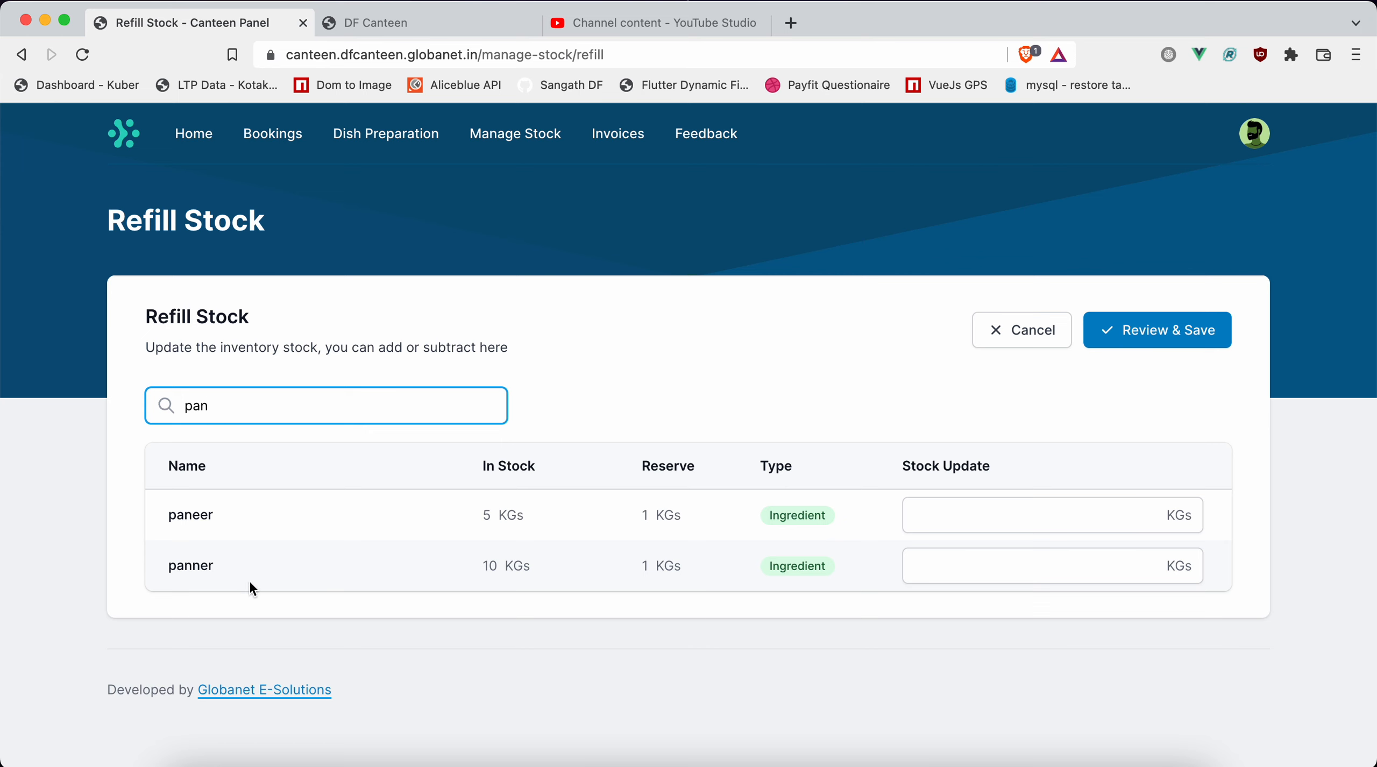
{"action": "key", "text": "alt+Tab"}
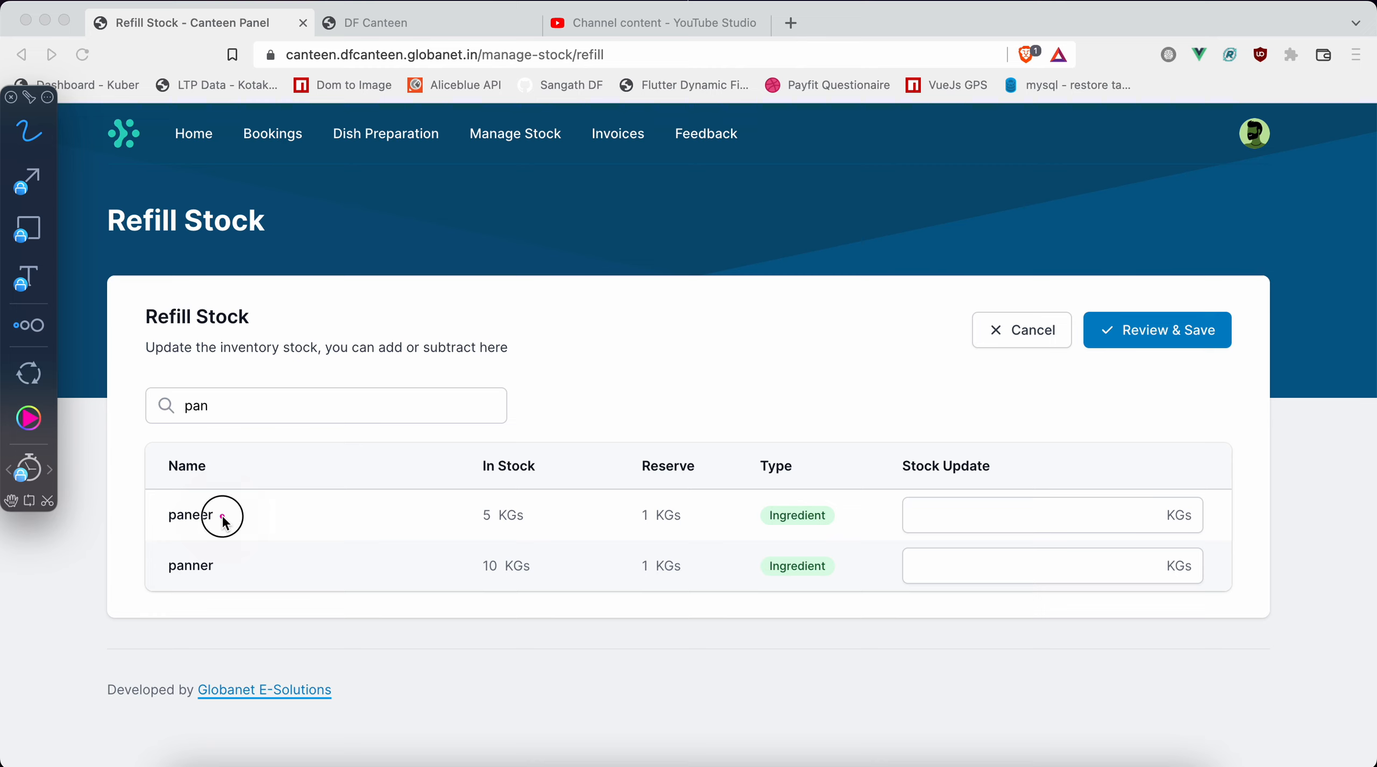
{"action": "left_click", "coordinate": [228, 570]}
{"action": "left_click", "coordinate": [556, 530]}
{"action": "mouse_move", "coordinate": [557, 530]}
{"action": "left_mouse_down"}
{"action": "mouse_move", "coordinate": [448, 494]}
{"action": "mouse_move", "coordinate": [516, 613]}
{"action": "mouse_move", "coordinate": [557, 518]}
{"action": "left_mouse_up"}
{"action": "key", "text": "Escape"}
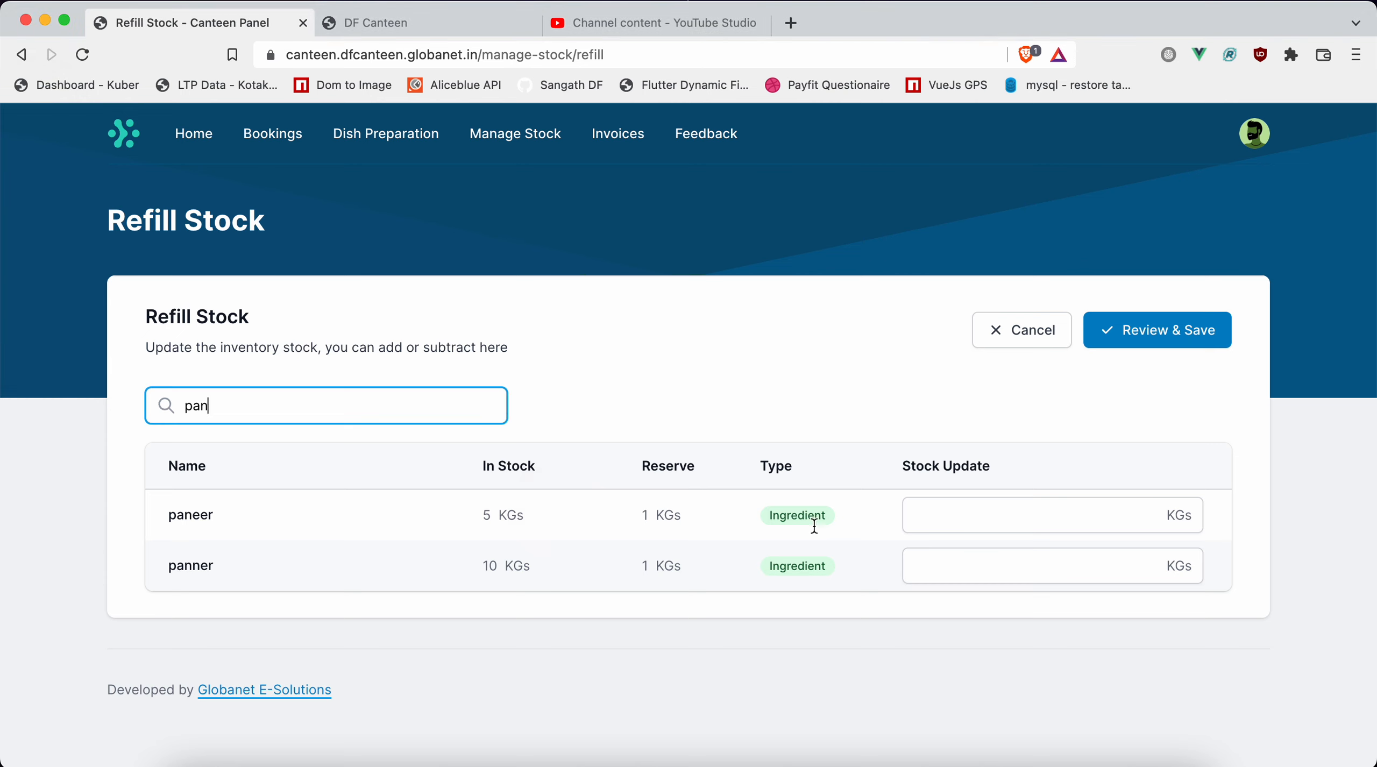
Refill paneer with 3 KGs, review and save the stock update, and close the confirmation.
{"action": "left_click", "coordinate": [965, 515]}
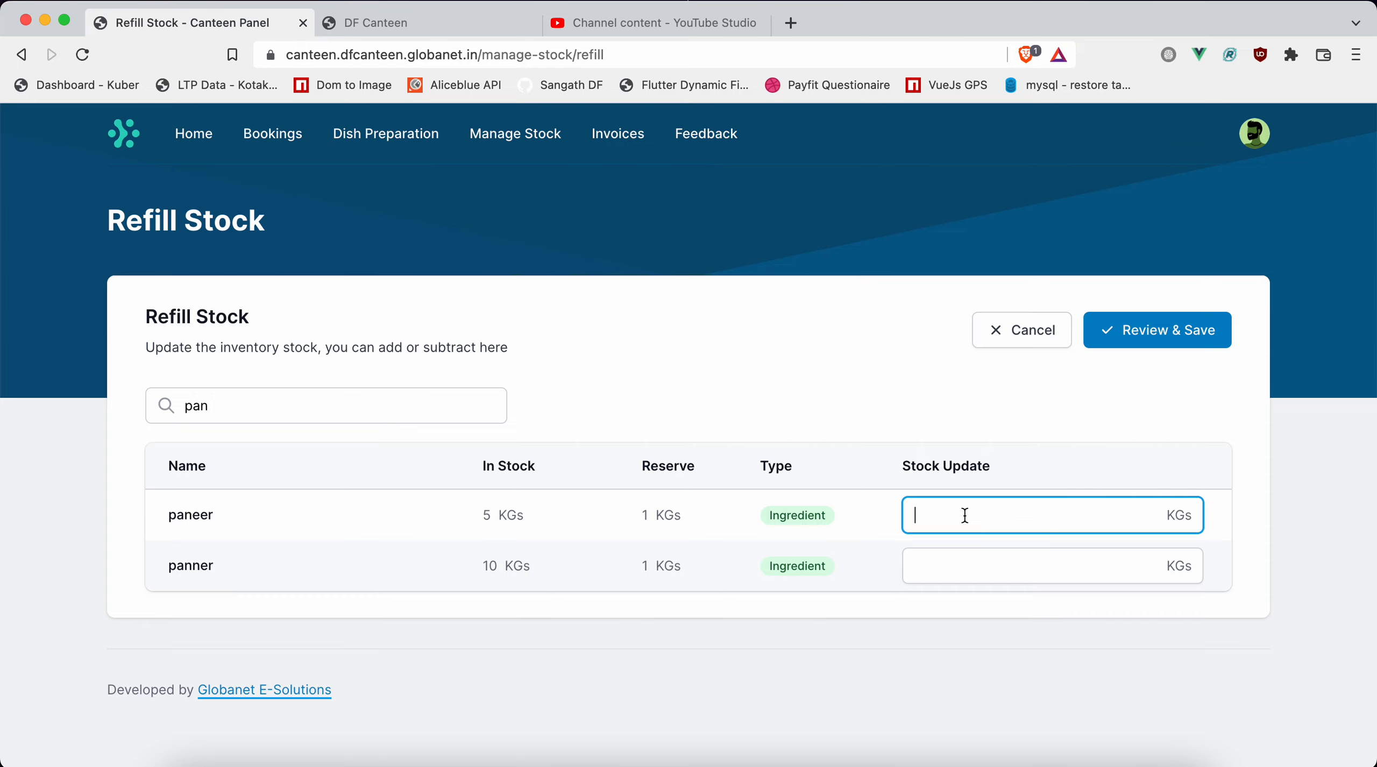
{"action": "type", "text": "3"}
{"action": "left_click", "coordinate": [1194, 344]}
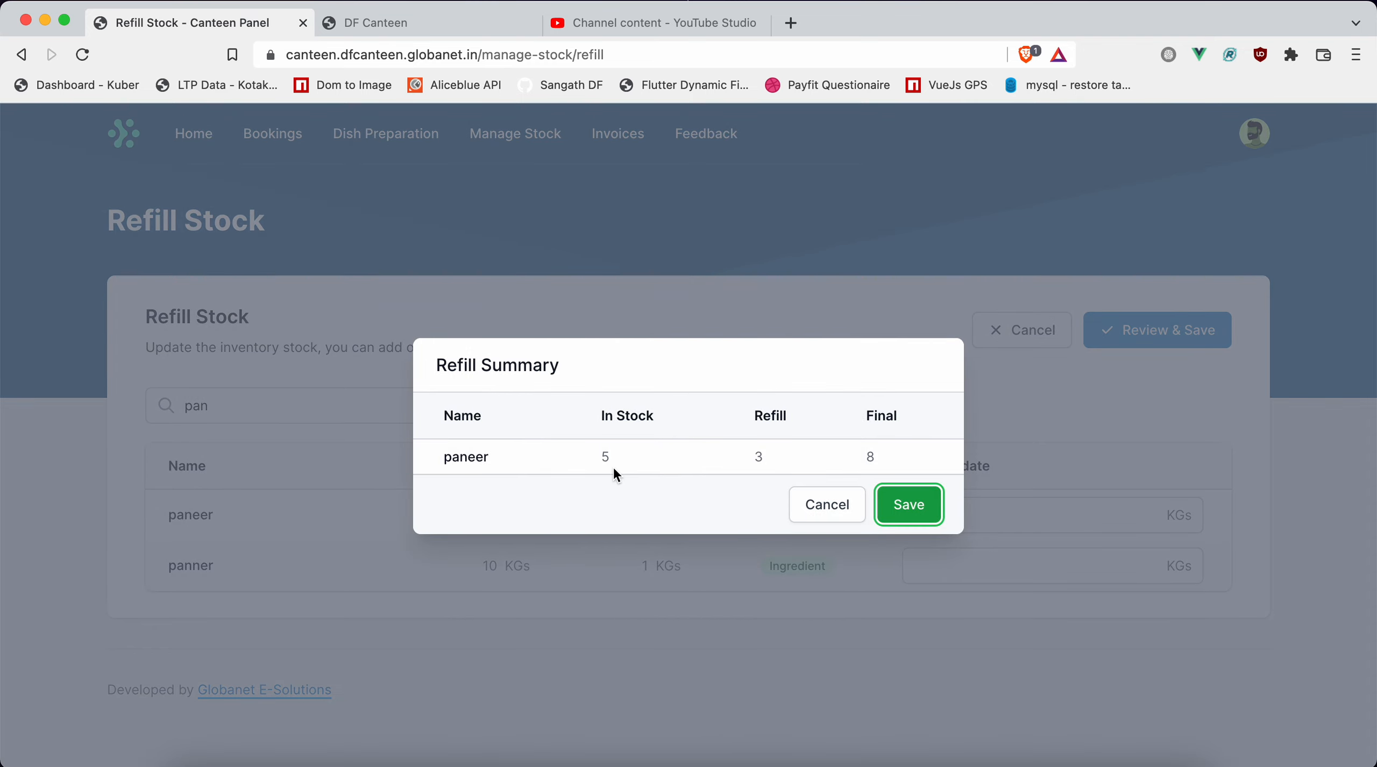
{"action": "key", "text": "ctrl+shift+Tab"}
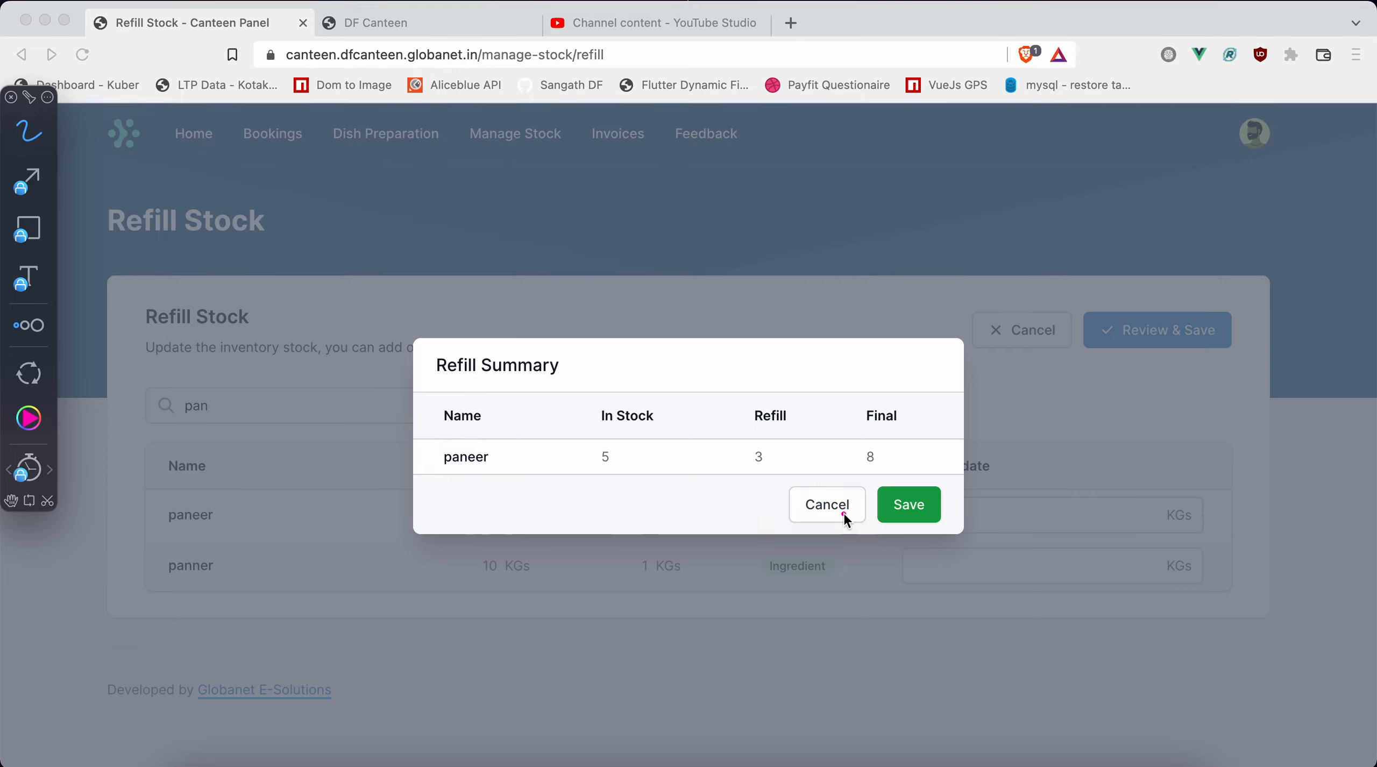
{"action": "left_click", "coordinate": [912, 508]}
{"action": "left_click", "coordinate": [932, 498]}
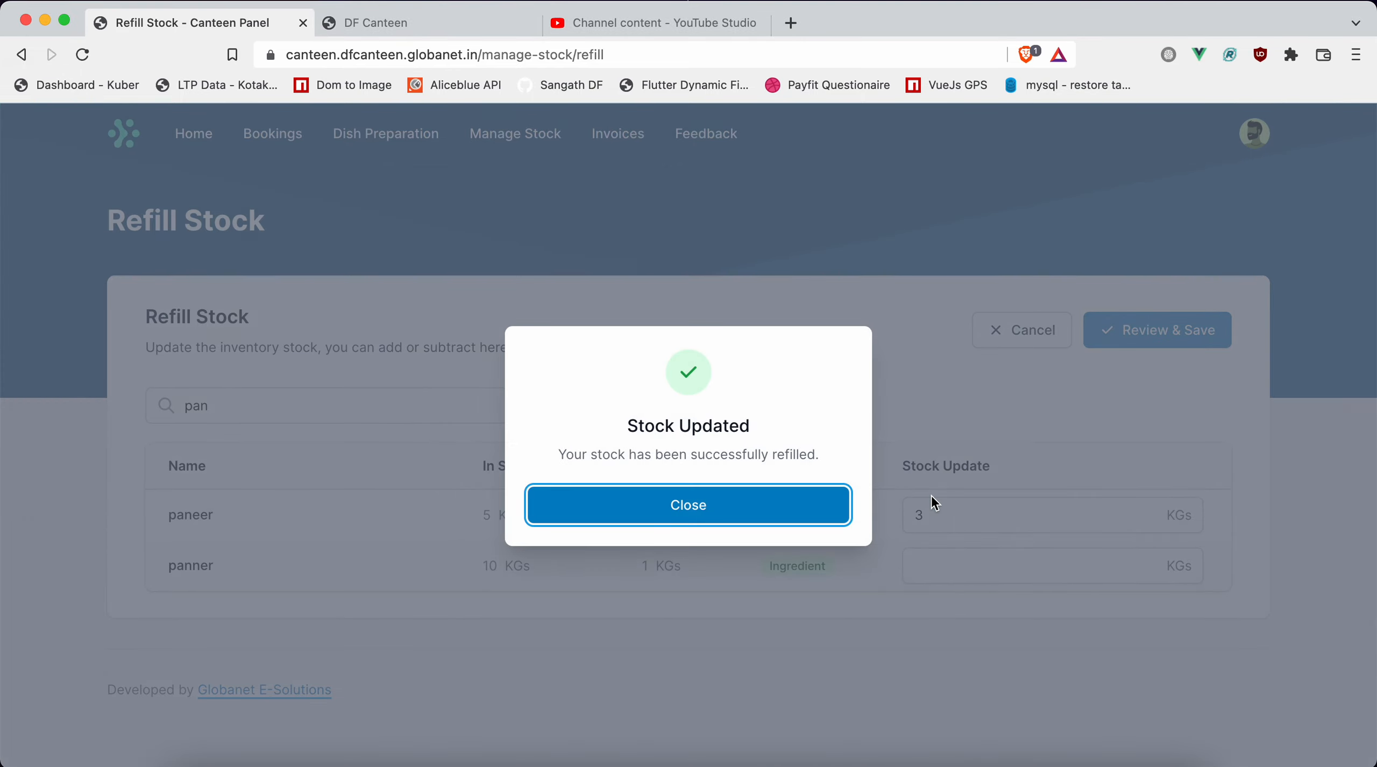
{"action": "left_click", "coordinate": [686, 518]}
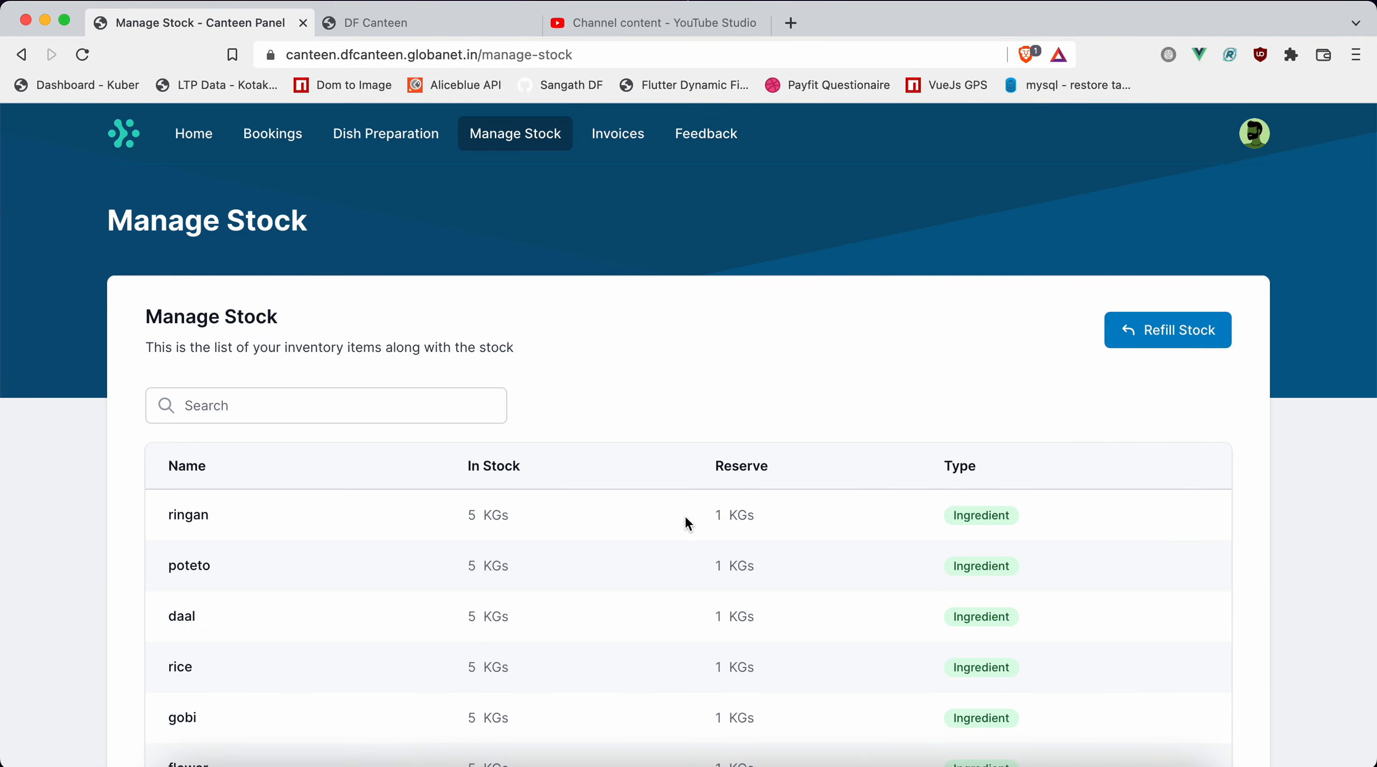
Search the stock inventory for "pan" and check the in-stock quantity of paneer.
{"action": "left_click", "coordinate": [294, 391]}
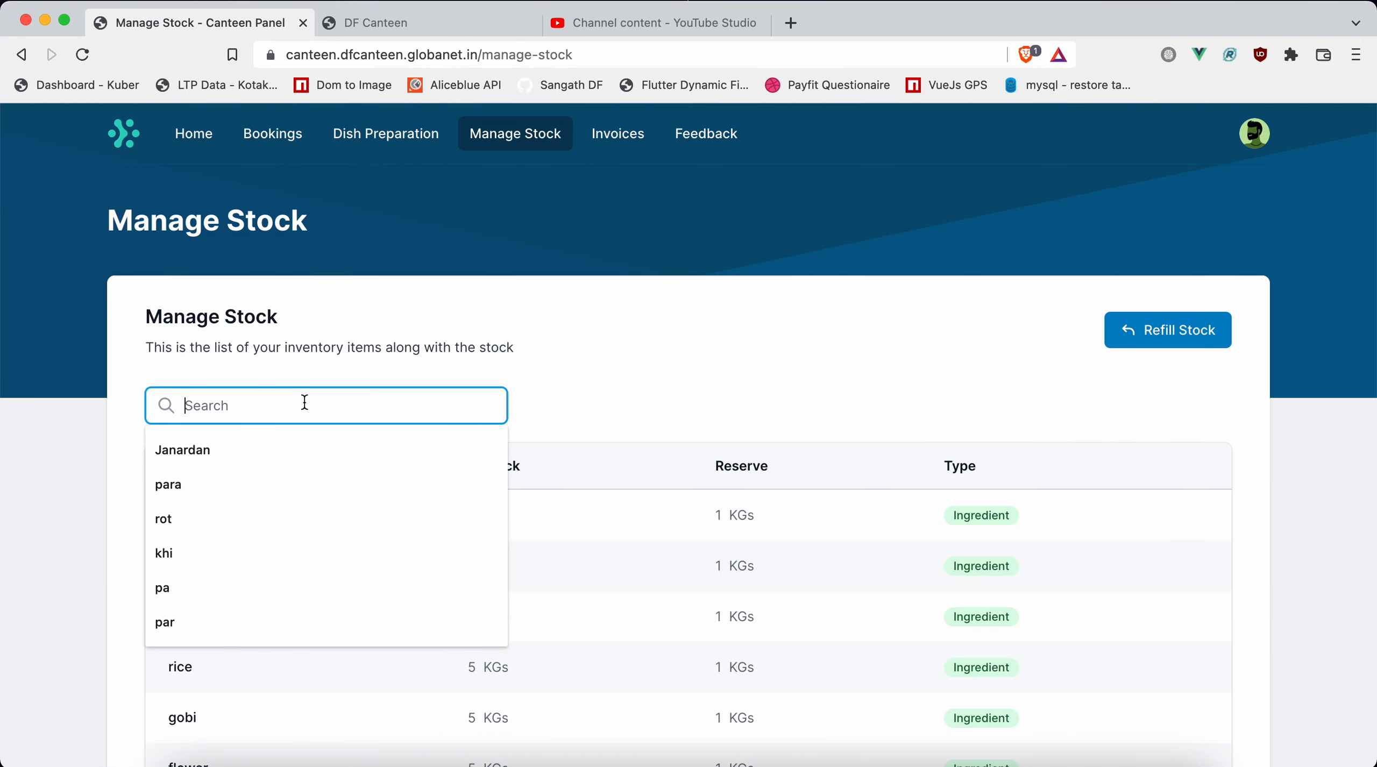
{"action": "type", "text": "pan"}
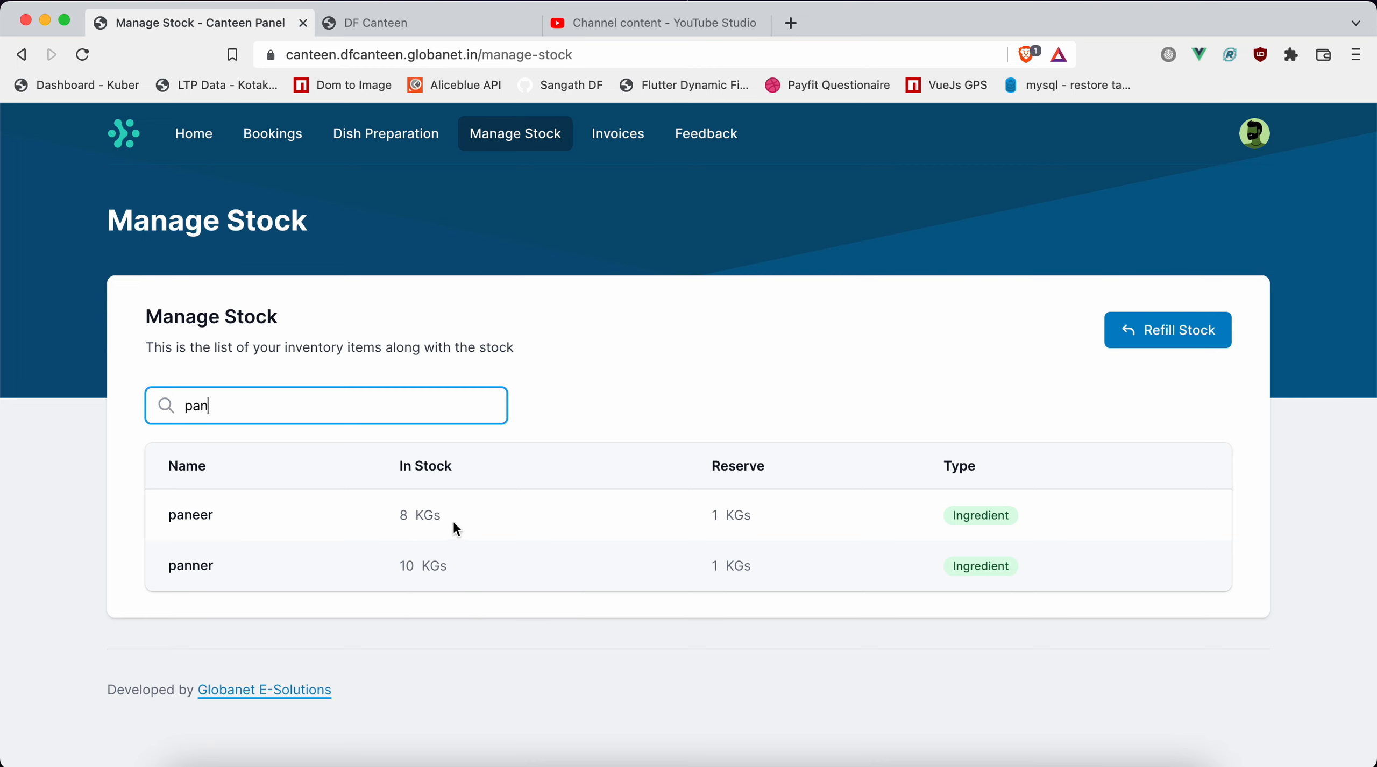
{"action": "key", "text": "alt+Tab"}
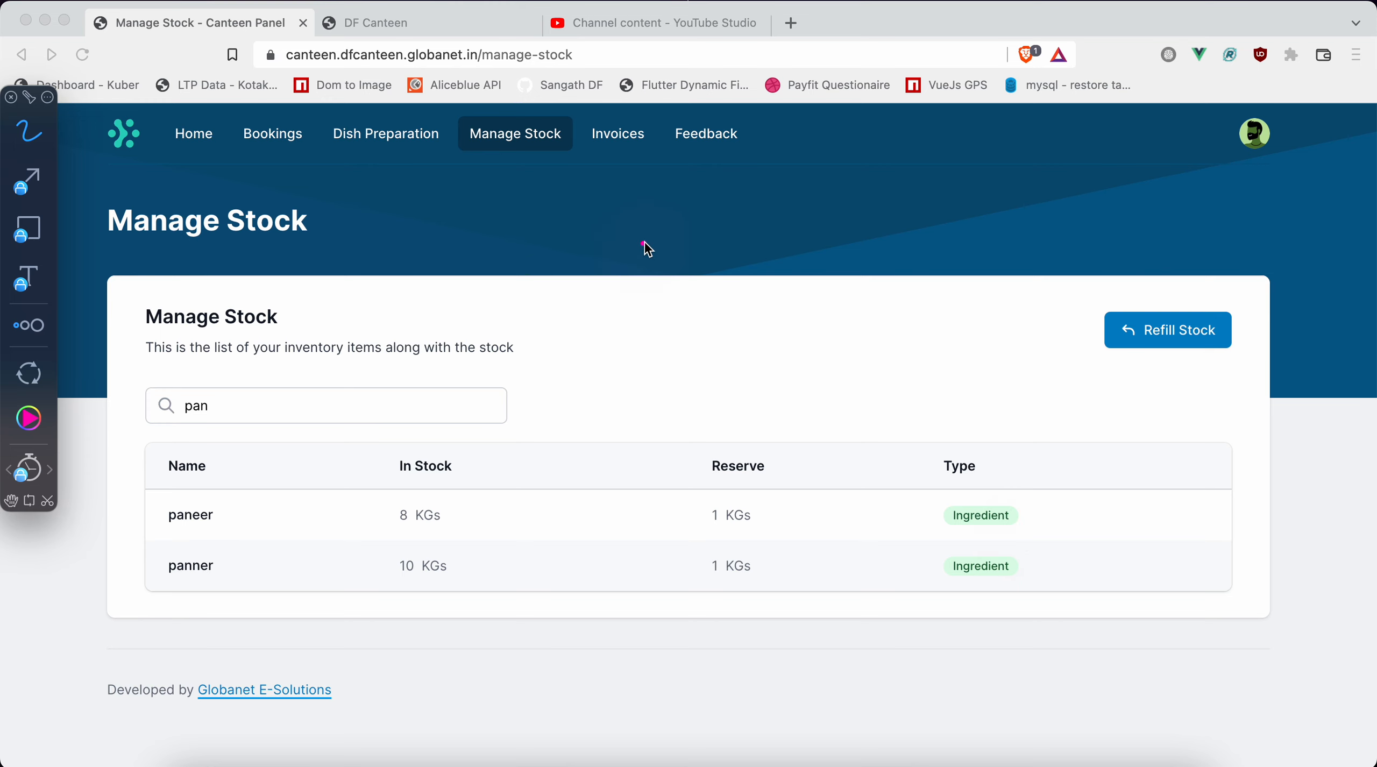
{"action": "key", "text": "Escape"}
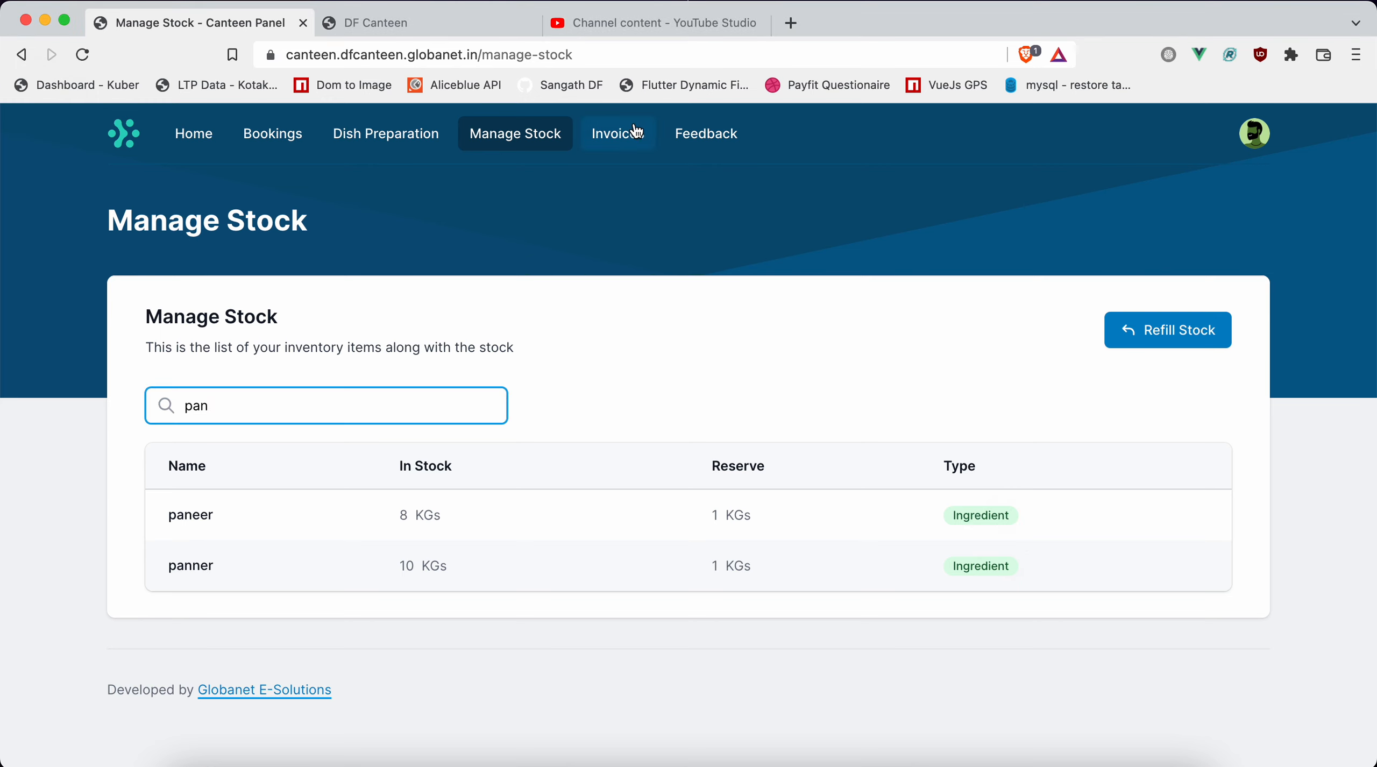
Start a new invoice from the invoices list and enter the sender's name.
{"action": "left_click", "coordinate": [623, 146]}
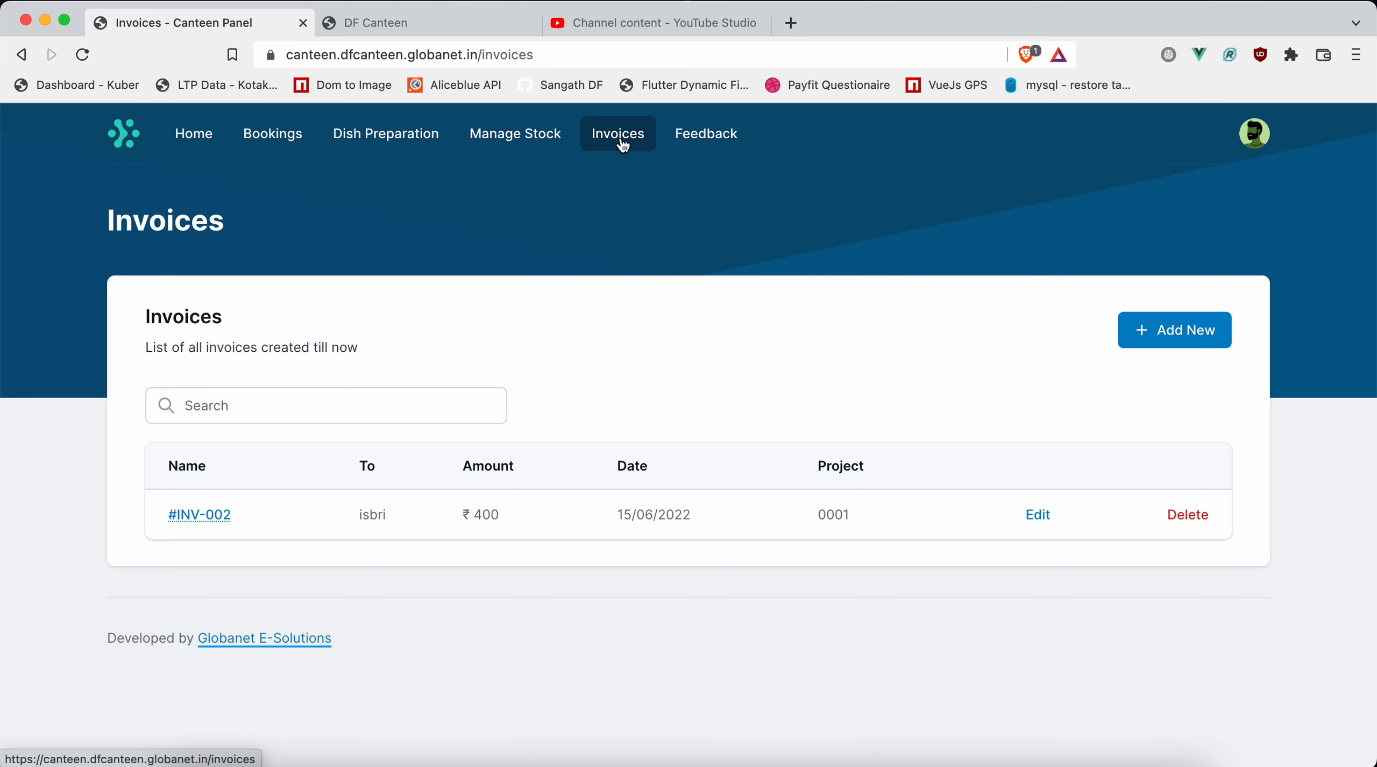
{"action": "left_click", "coordinate": [1172, 331]}
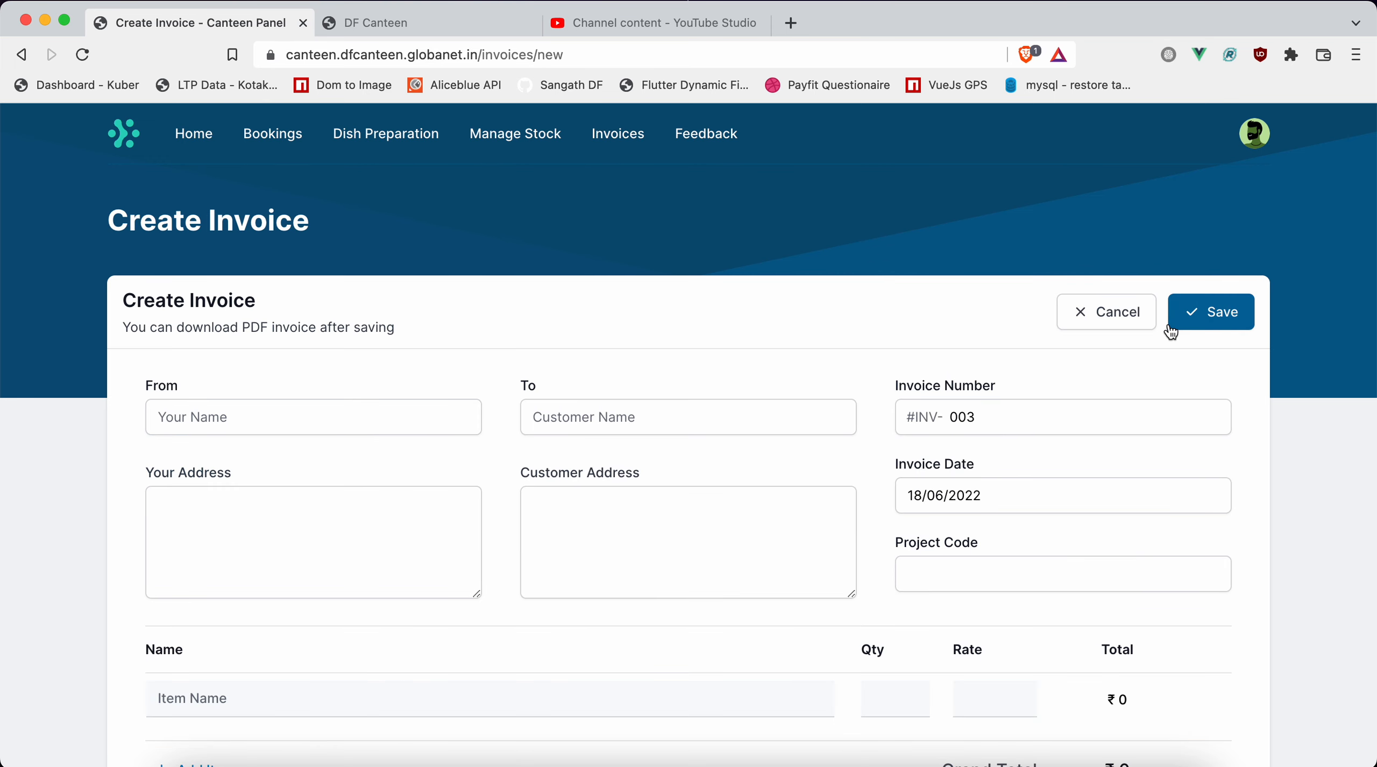
{"action": "left_click", "coordinate": [298, 419]}
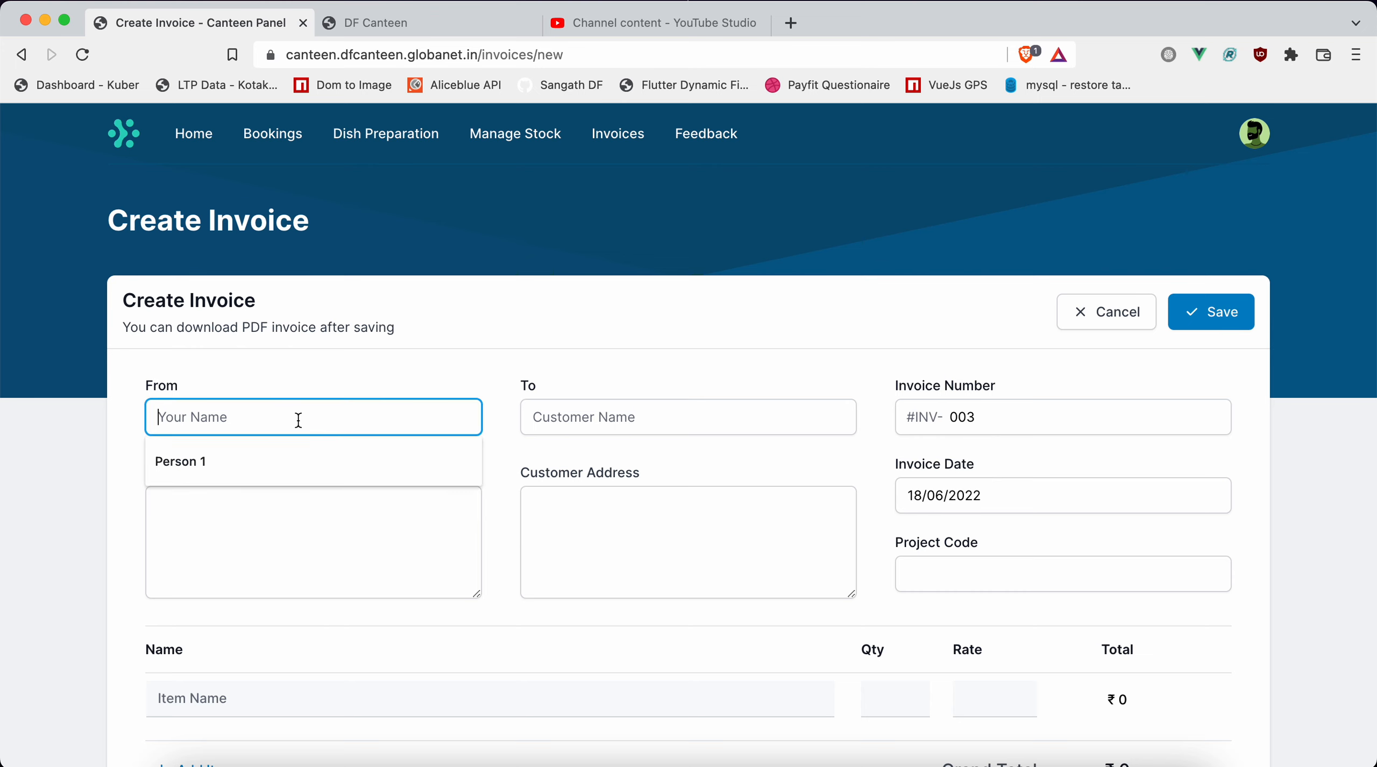
{"action": "type", "text": "Jan"}
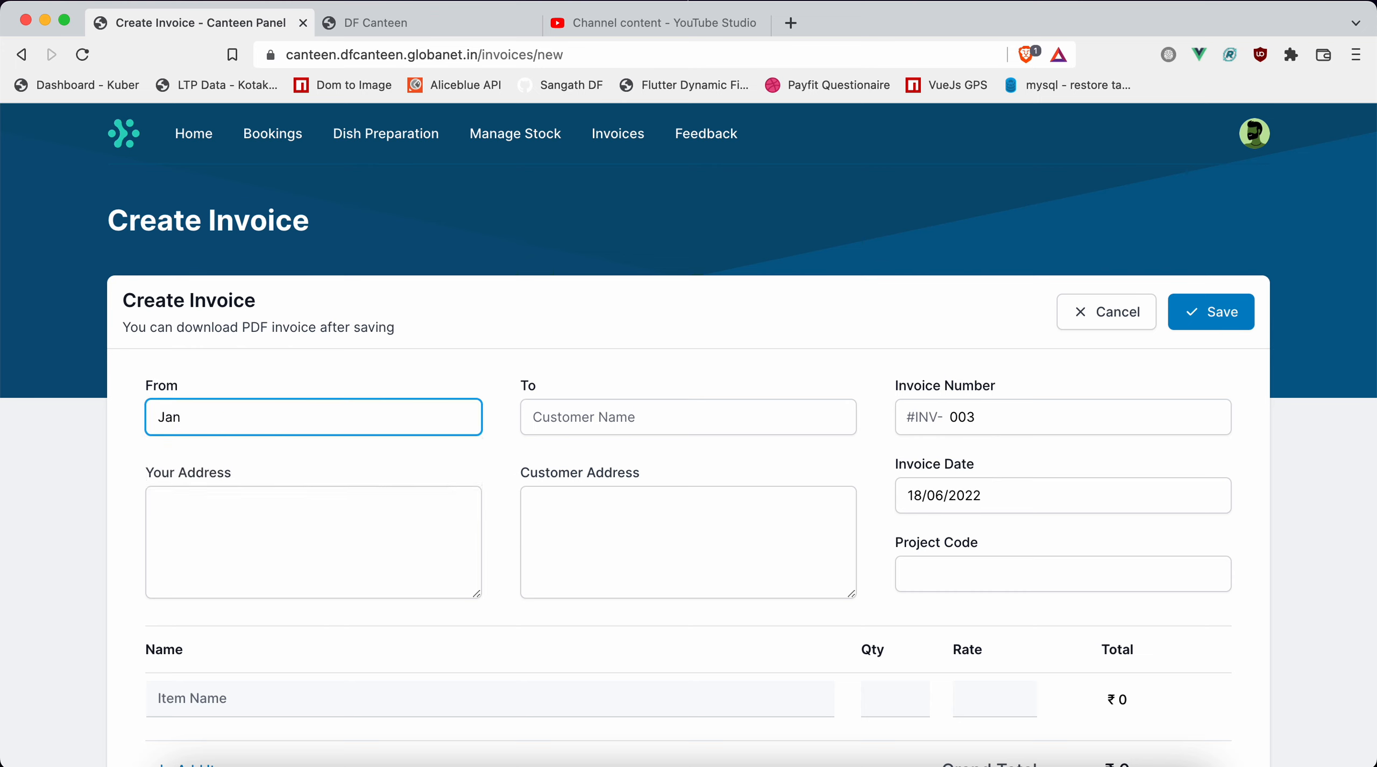
{"action": "type", "text": "ardan"}
Set the invoice's customer name to Deepak Foundation.
{"action": "left_click", "coordinate": [638, 424]}
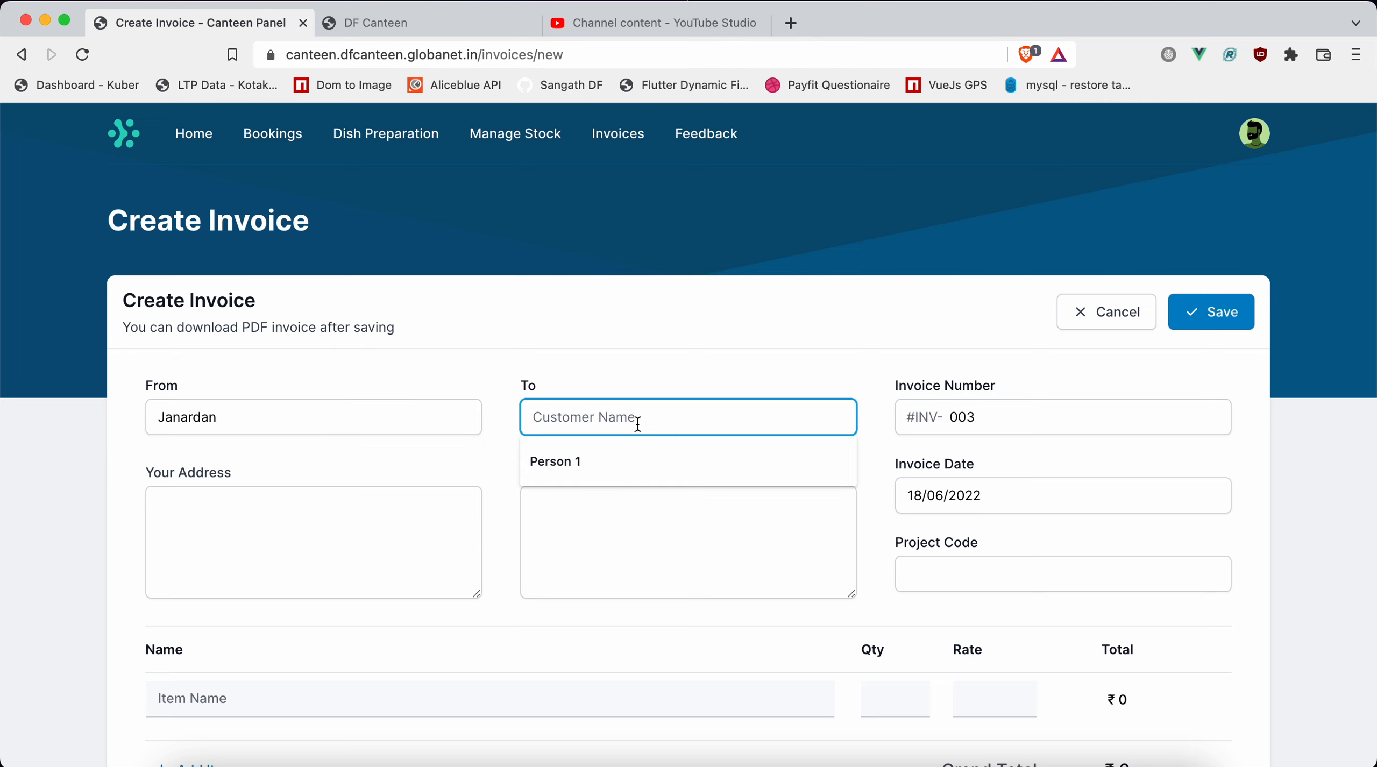
{"action": "type", "text": "Dee"}
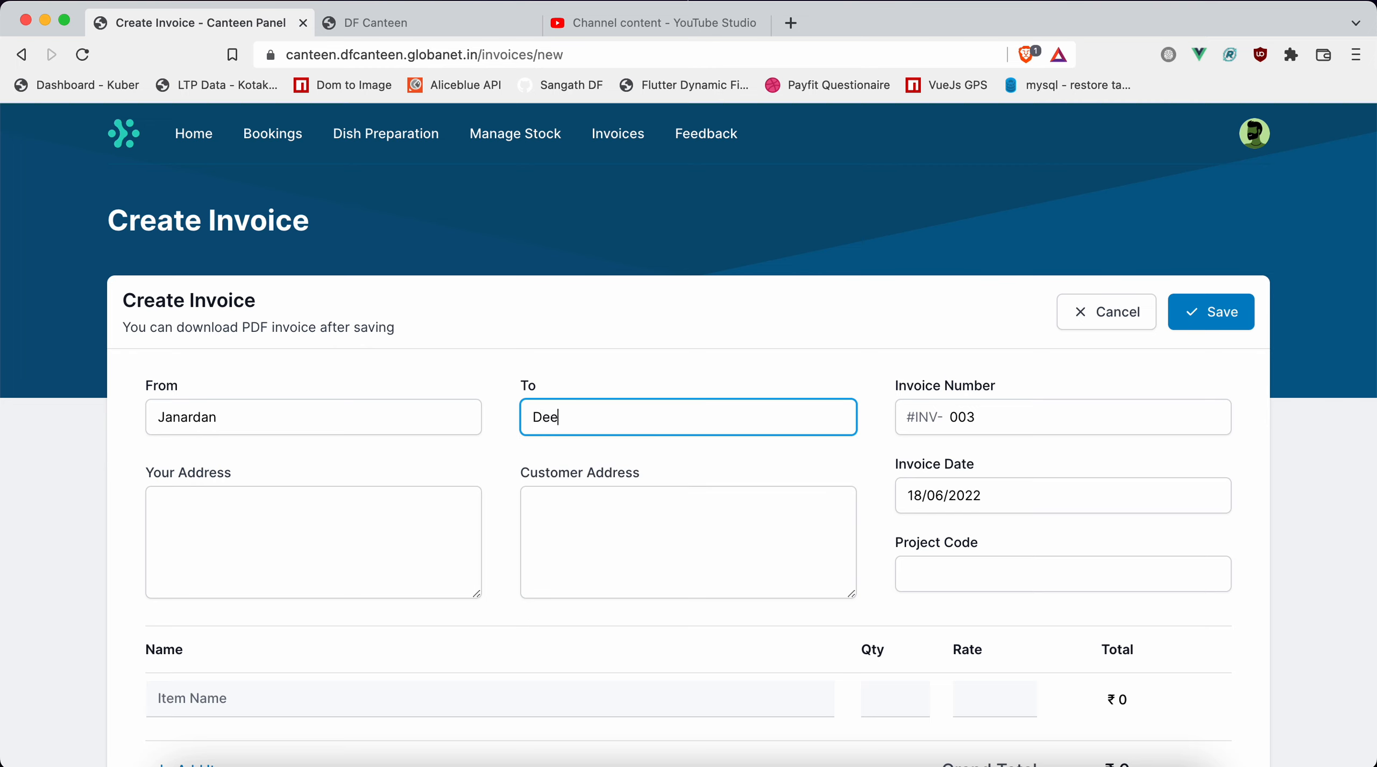
{"action": "type", "text": "pak Foundation"}
Enter the sender's address on the invoice.
{"action": "left_click", "coordinate": [337, 532]}
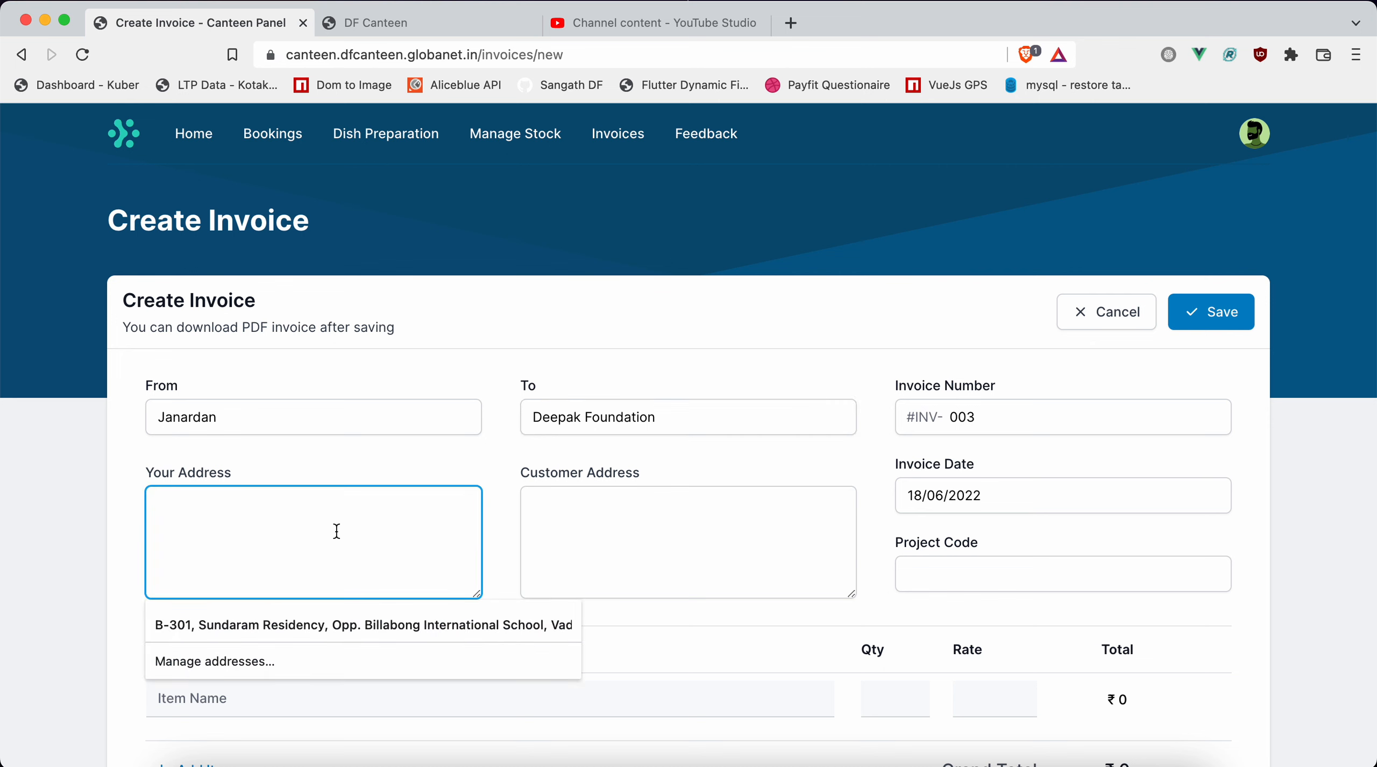
{"action": "type", "text": "C"}
{"action": "key", "text": "BackSpace"}
{"action": "type", "text": "Vadodara"}
Enter the customer's address on the invoice.
{"action": "left_click", "coordinate": [617, 534]}
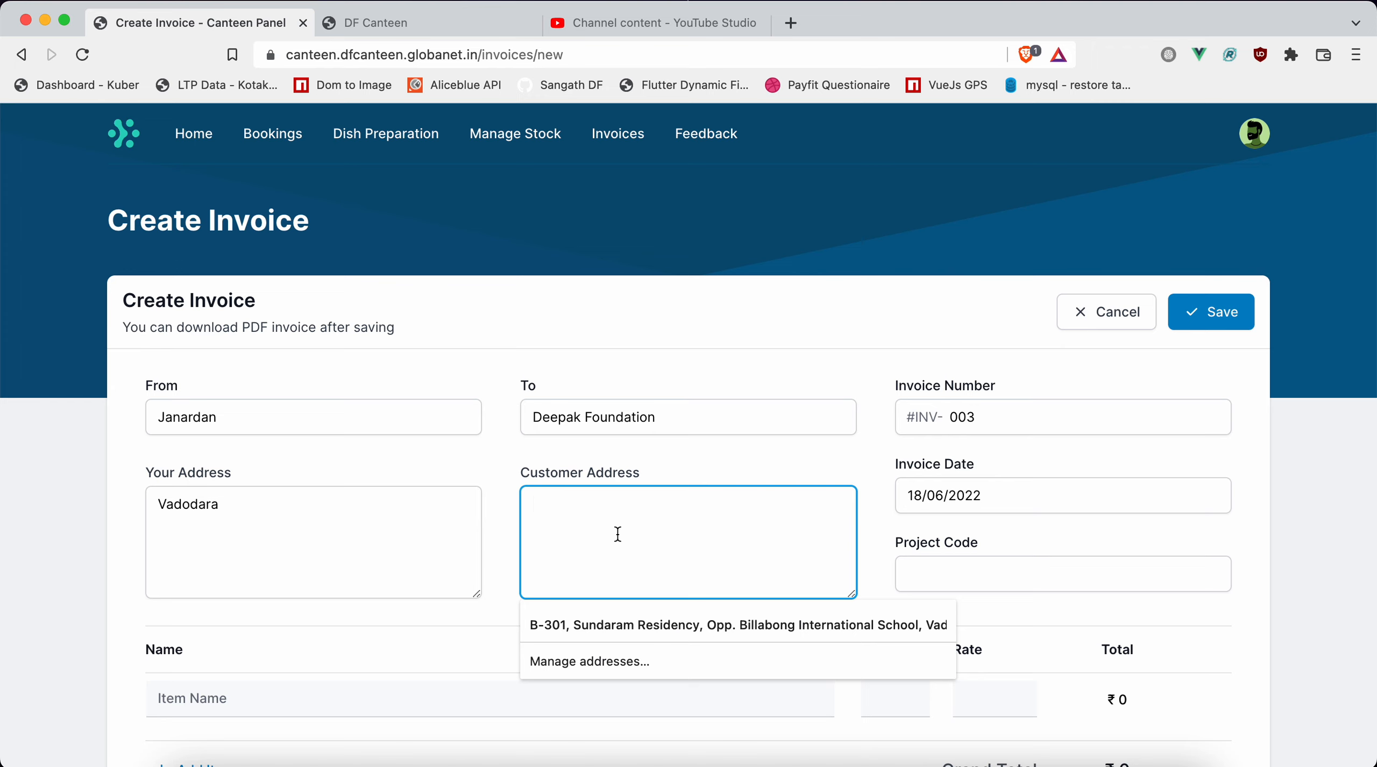
{"action": "type", "text": "h"}
{"action": "key", "text": "BackSpace"}
{"action": "type", "text": "h]"}
{"action": "key", "text": "BackSpace"}
{"action": "key", "text": "BackSpace"}
{"action": "type", "text": "Halol"}
{"action": "key", "text": "Tab"}
Keep the preset invoice date and set the invoice's project code to DF332.
{"action": "left_click", "coordinate": [1138, 510]}
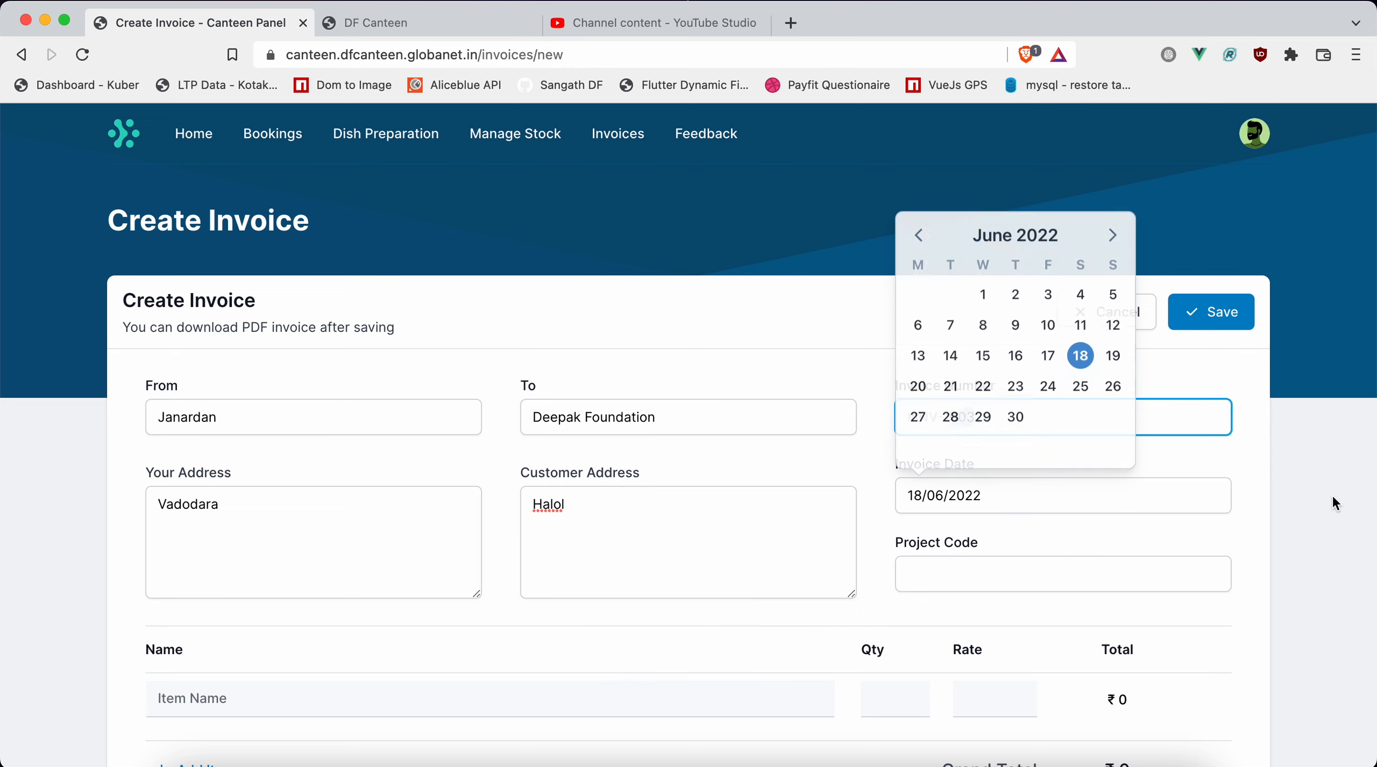
{"action": "mouse_move", "coordinate": [1131, 492]}
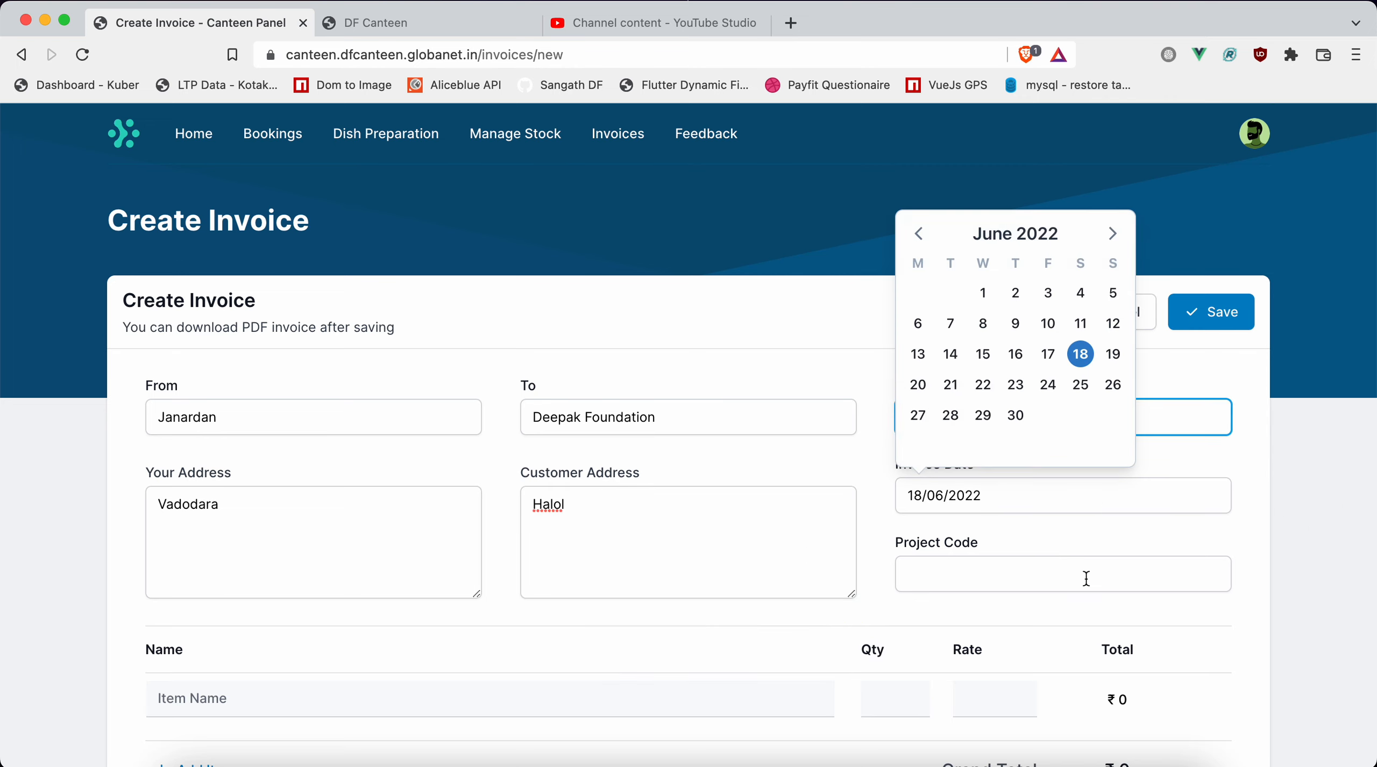
{"action": "left_click", "coordinate": [1056, 569]}
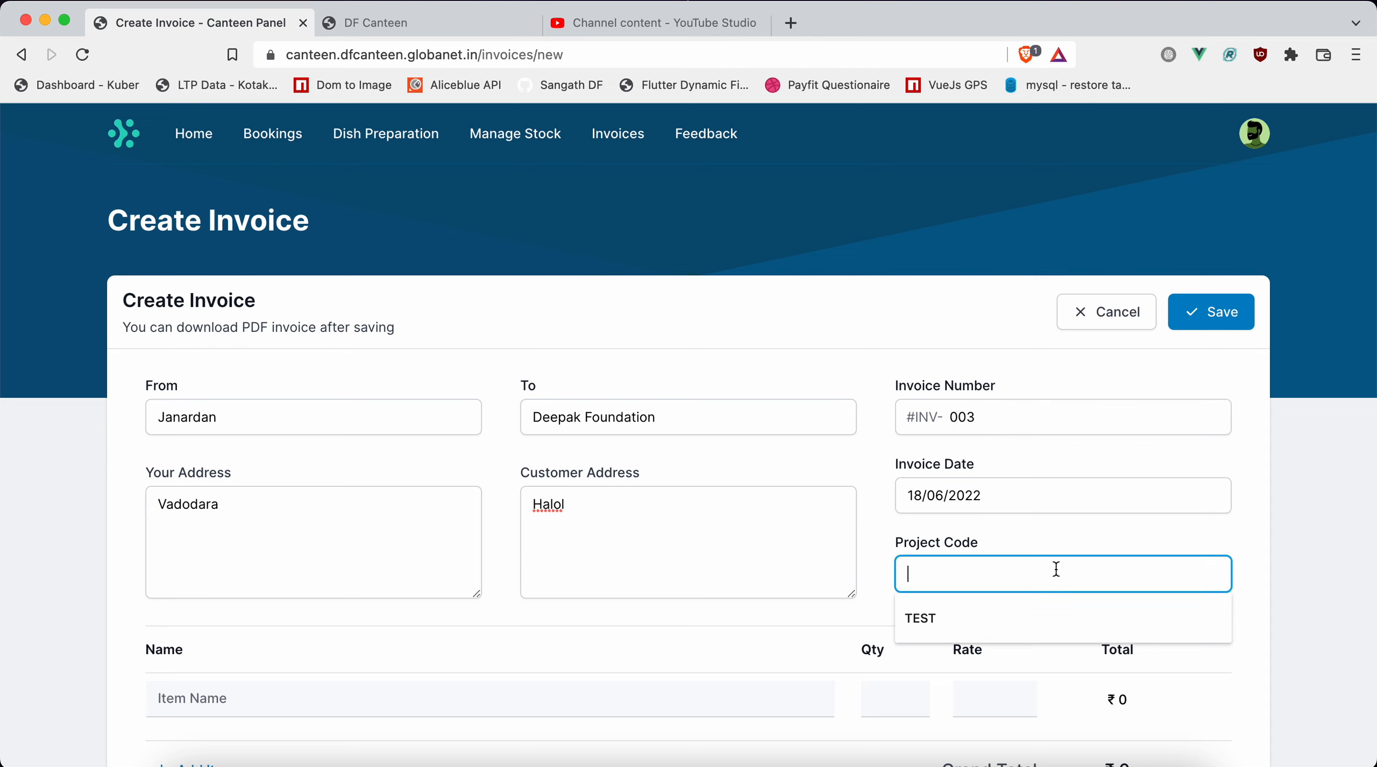
{"action": "type", "text": "DF"}
{"action": "type", "text": "332"}
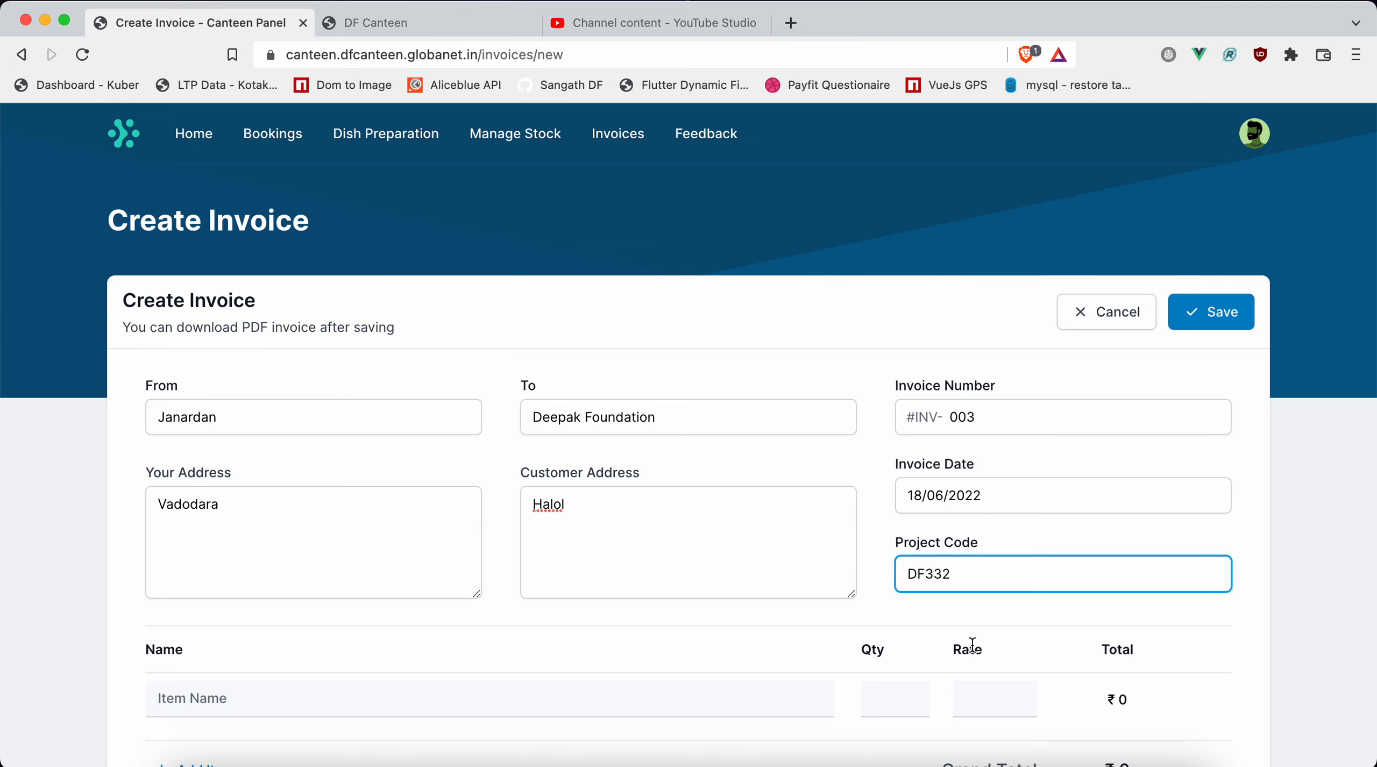
{"action": "left_click", "coordinate": [1341, 648]}
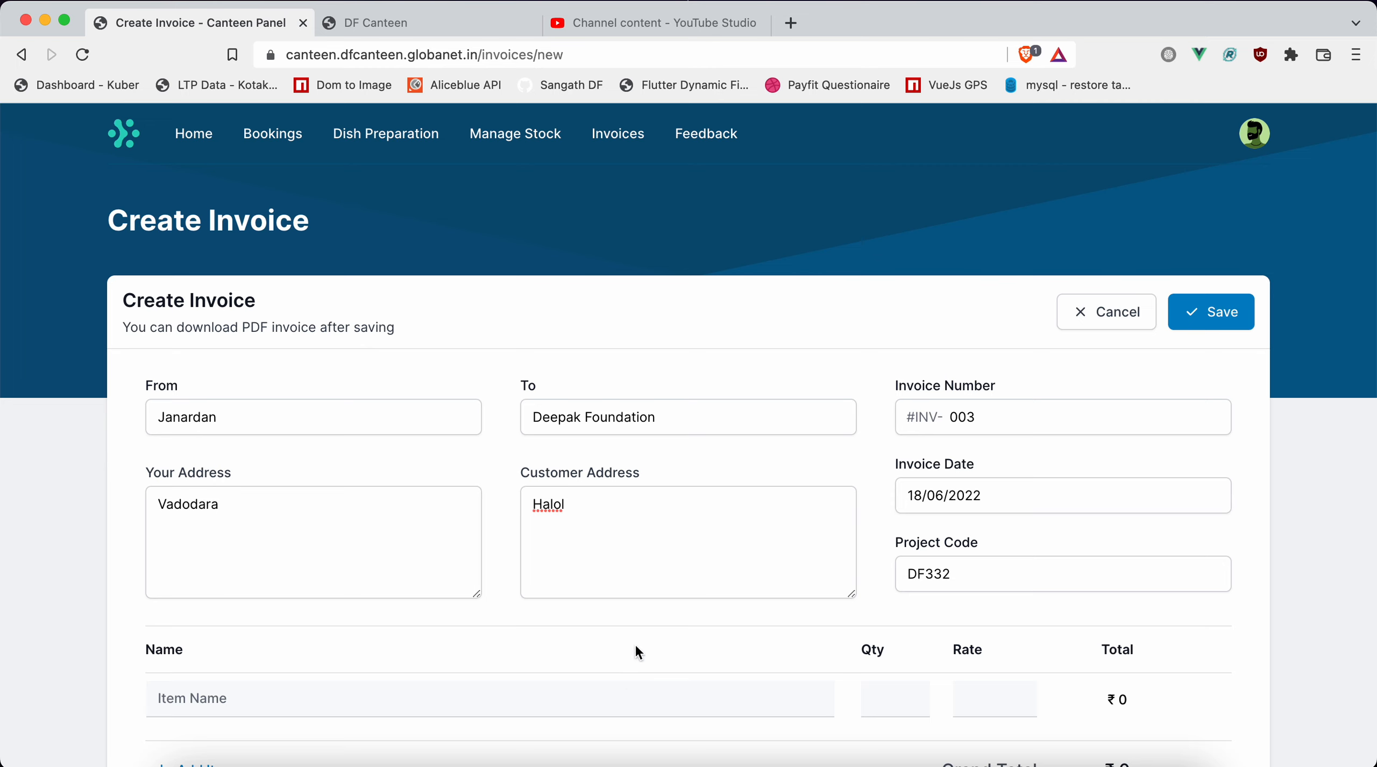
{"action": "left_click_drag", "start_coordinate": [635, 648], "coordinate": [645, 440]}
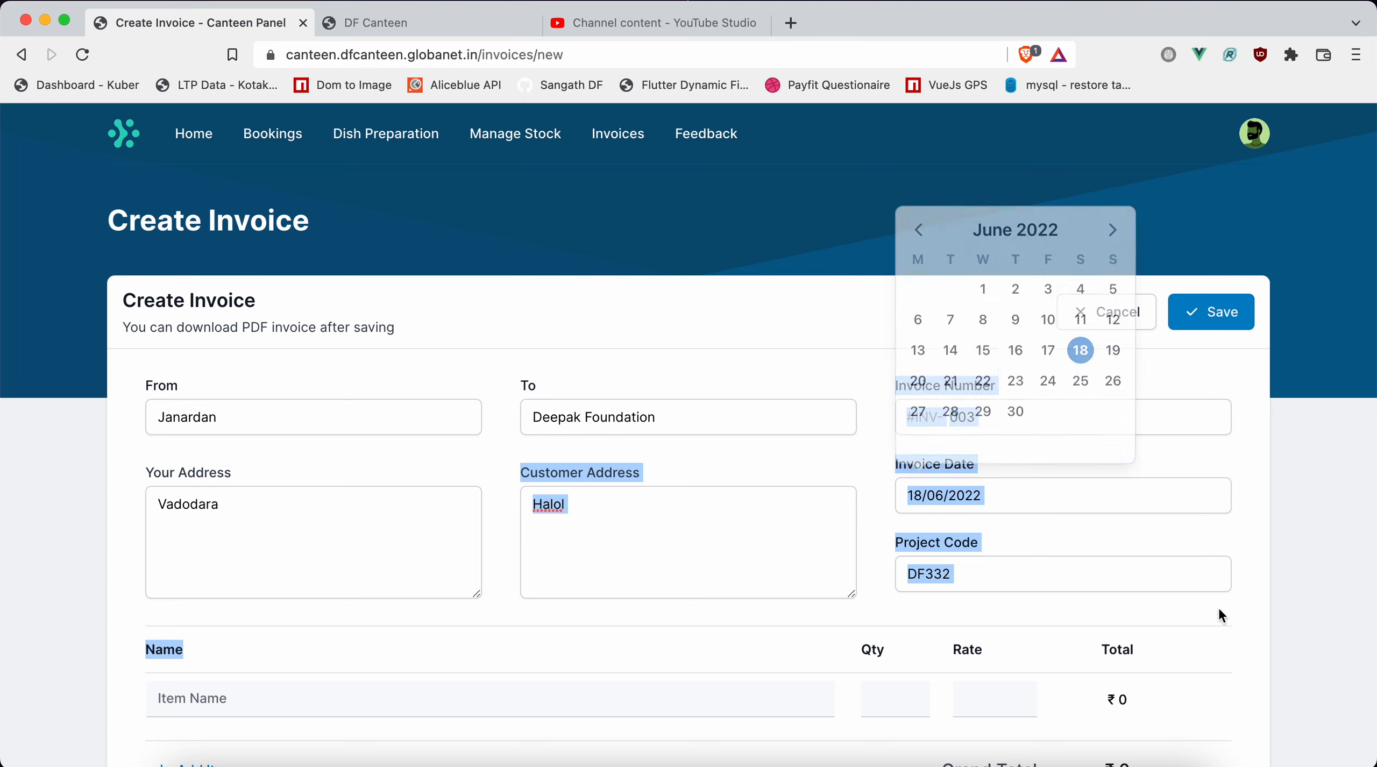
{"action": "left_click", "coordinate": [1321, 604]}
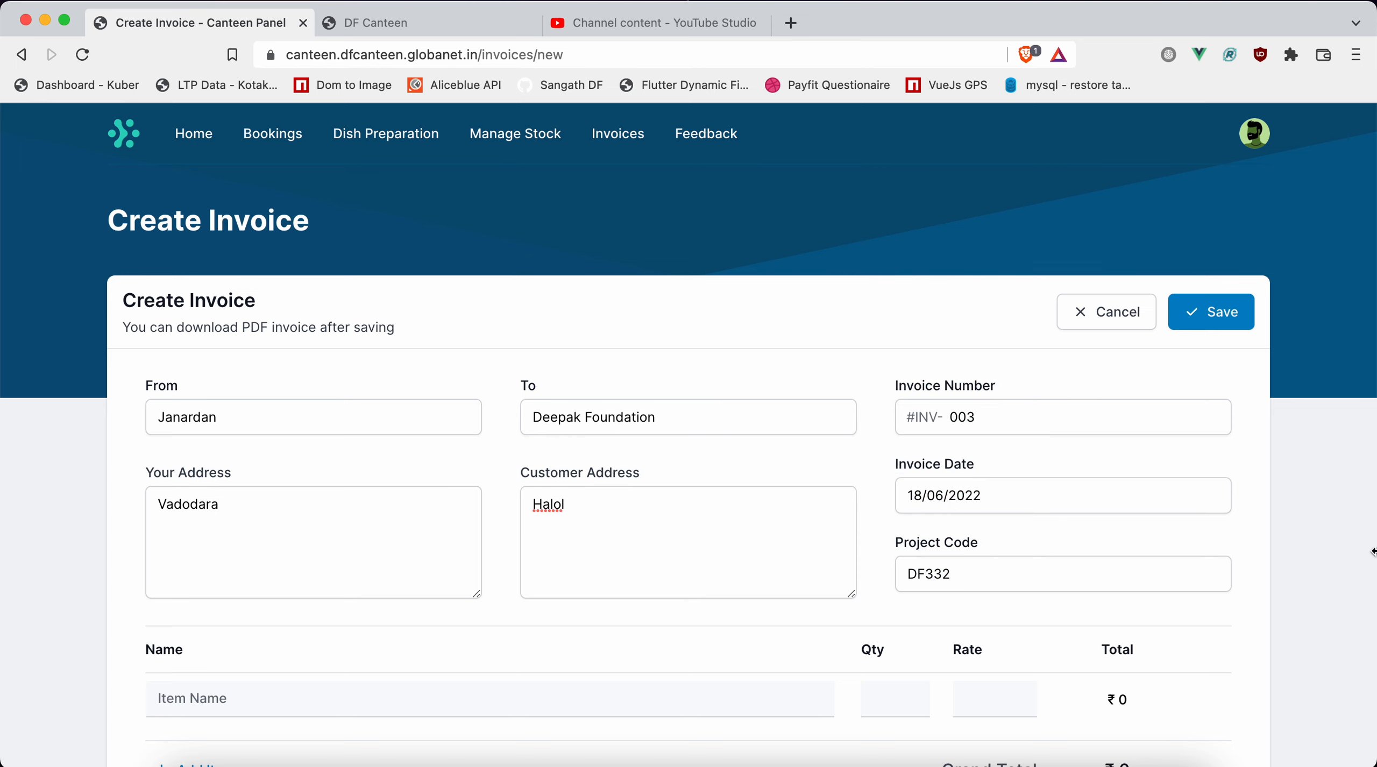
{"action": "left_click_drag", "start_coordinate": [1278, 570], "coordinate": [1254, 522]}
{"action": "left_click", "coordinate": [1284, 554]}
{"action": "left_click_drag", "start_coordinate": [473, 629], "coordinate": [506, 401]}
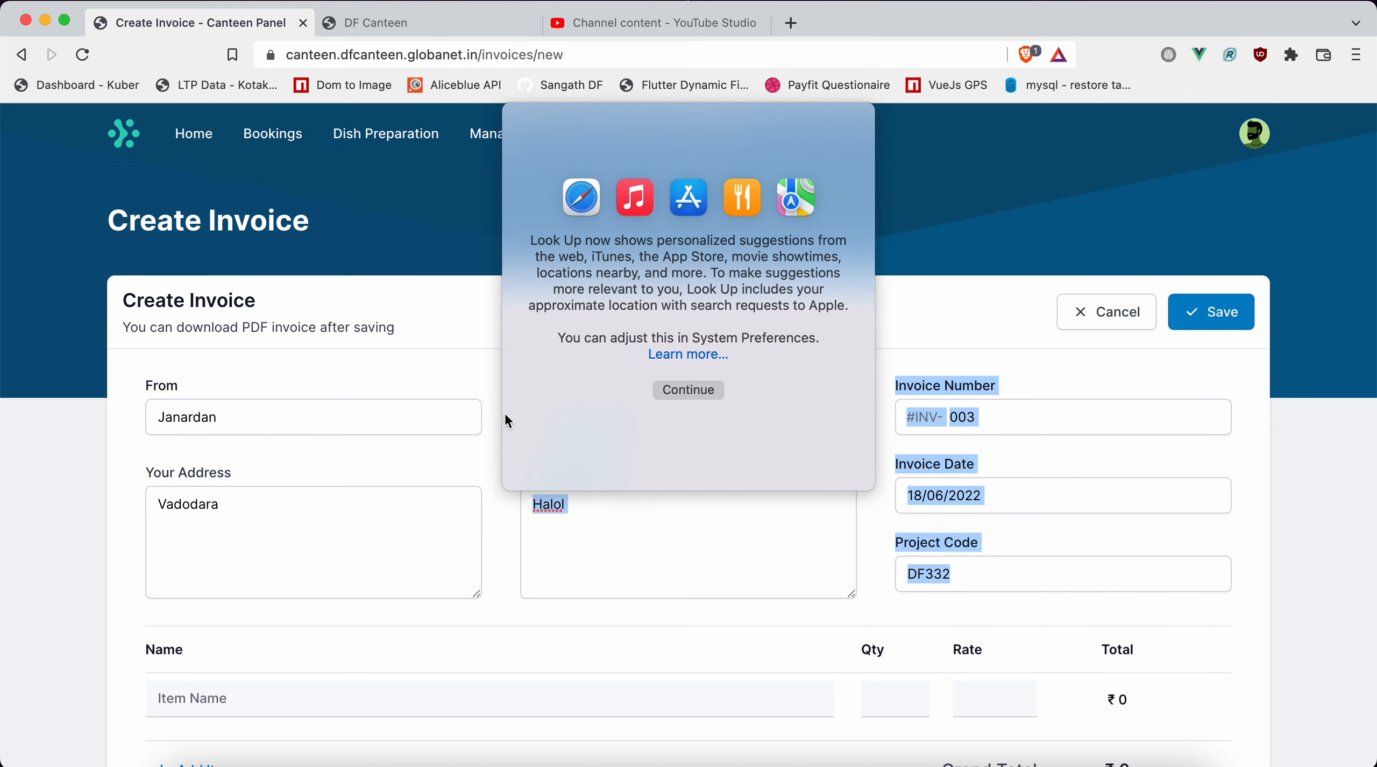
{"action": "left_click", "coordinate": [527, 603]}
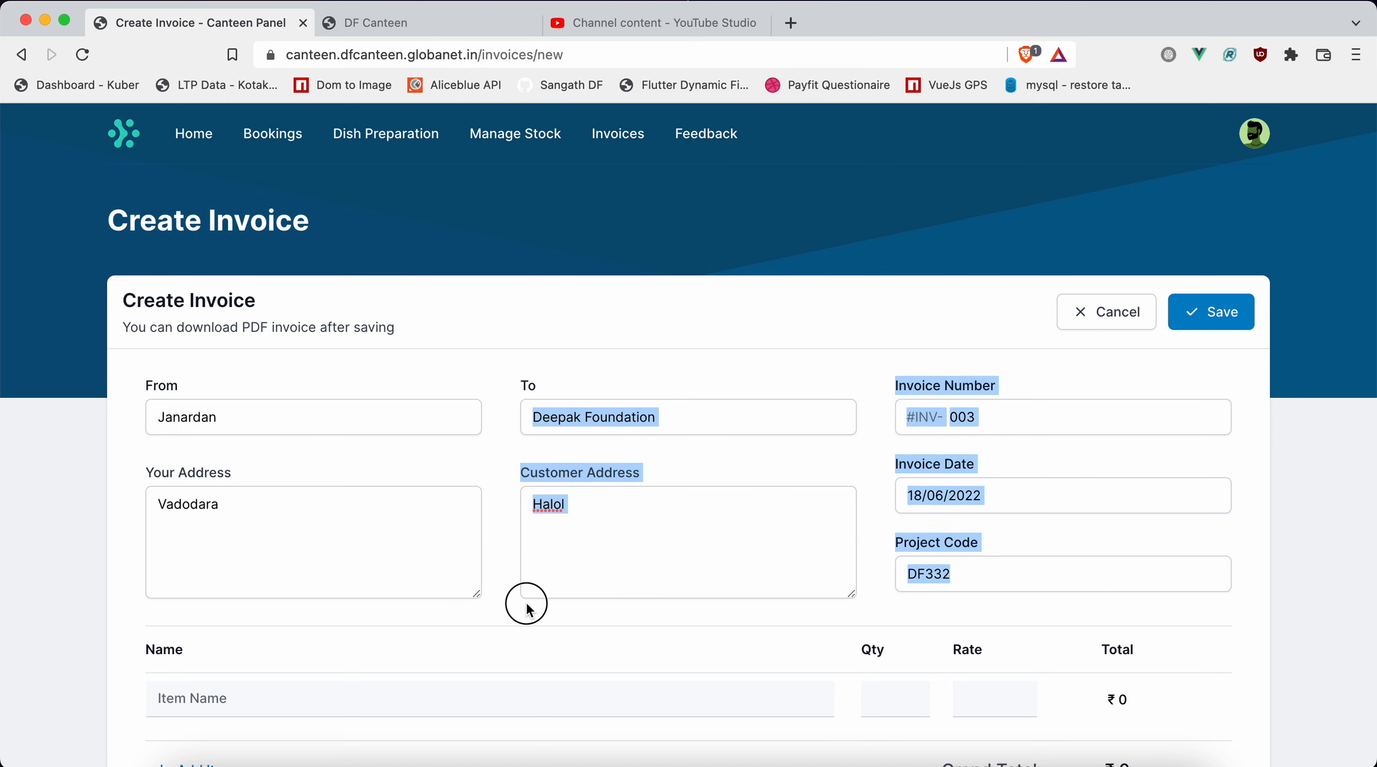
{"action": "left_click", "coordinate": [527, 603]}
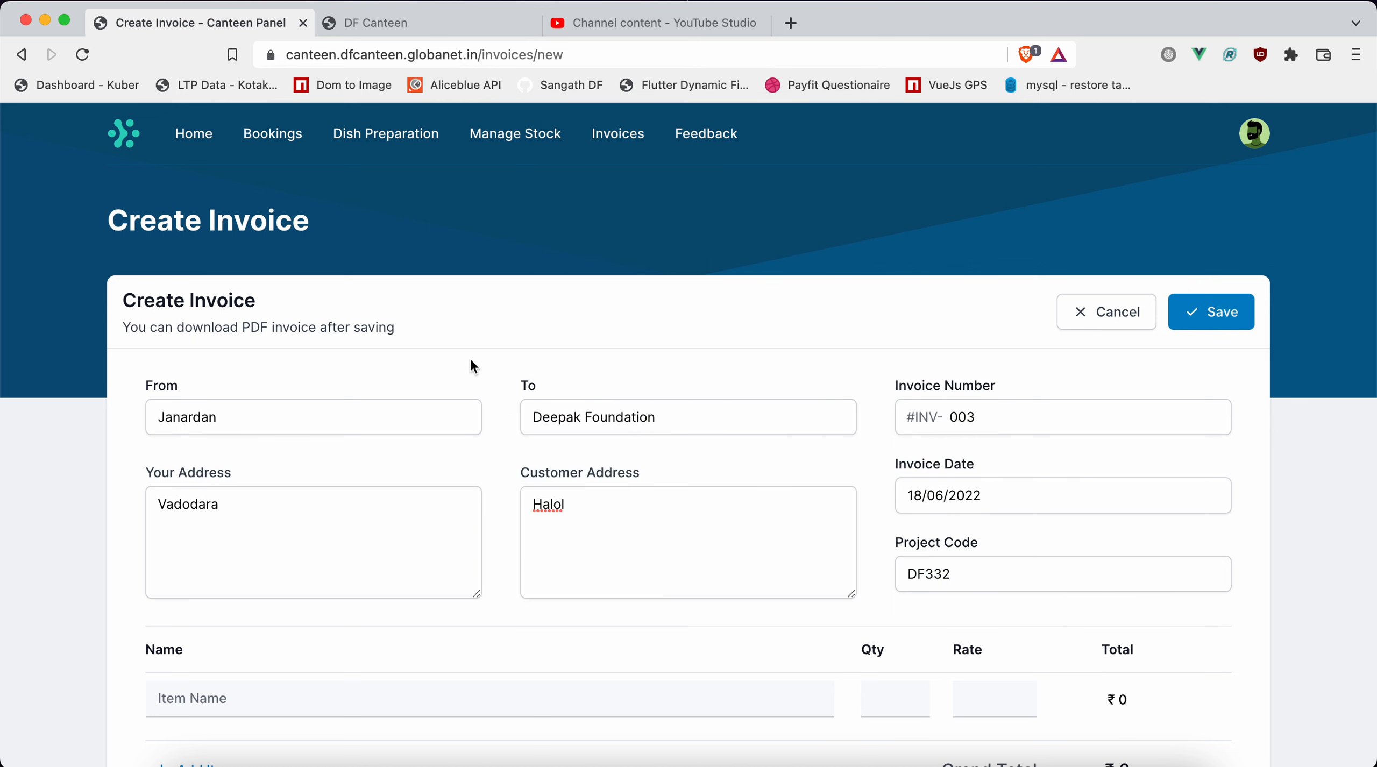
Fill the first invoice line with item Thali, quantity 20 and rate 80.
{"action": "left_click", "coordinate": [359, 710]}
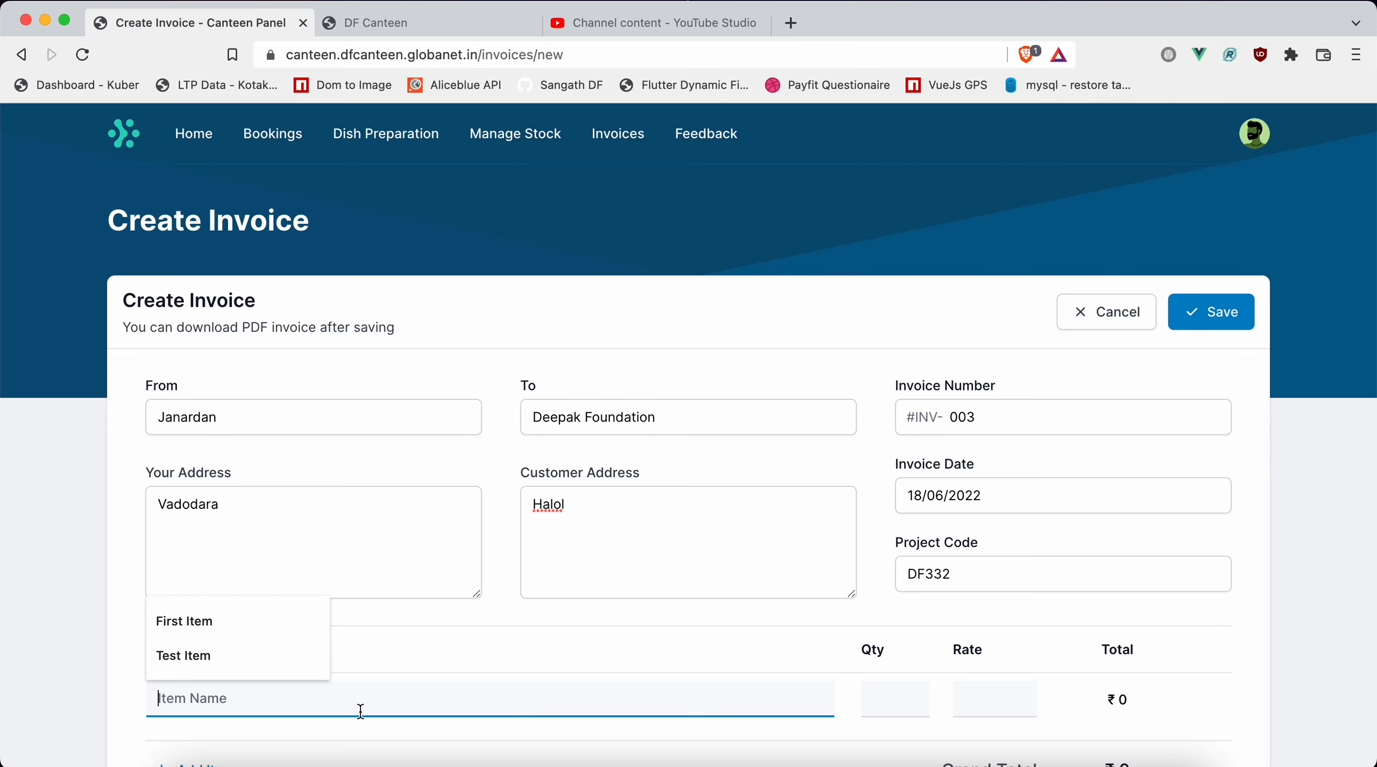
{"action": "type", "text": "T"}
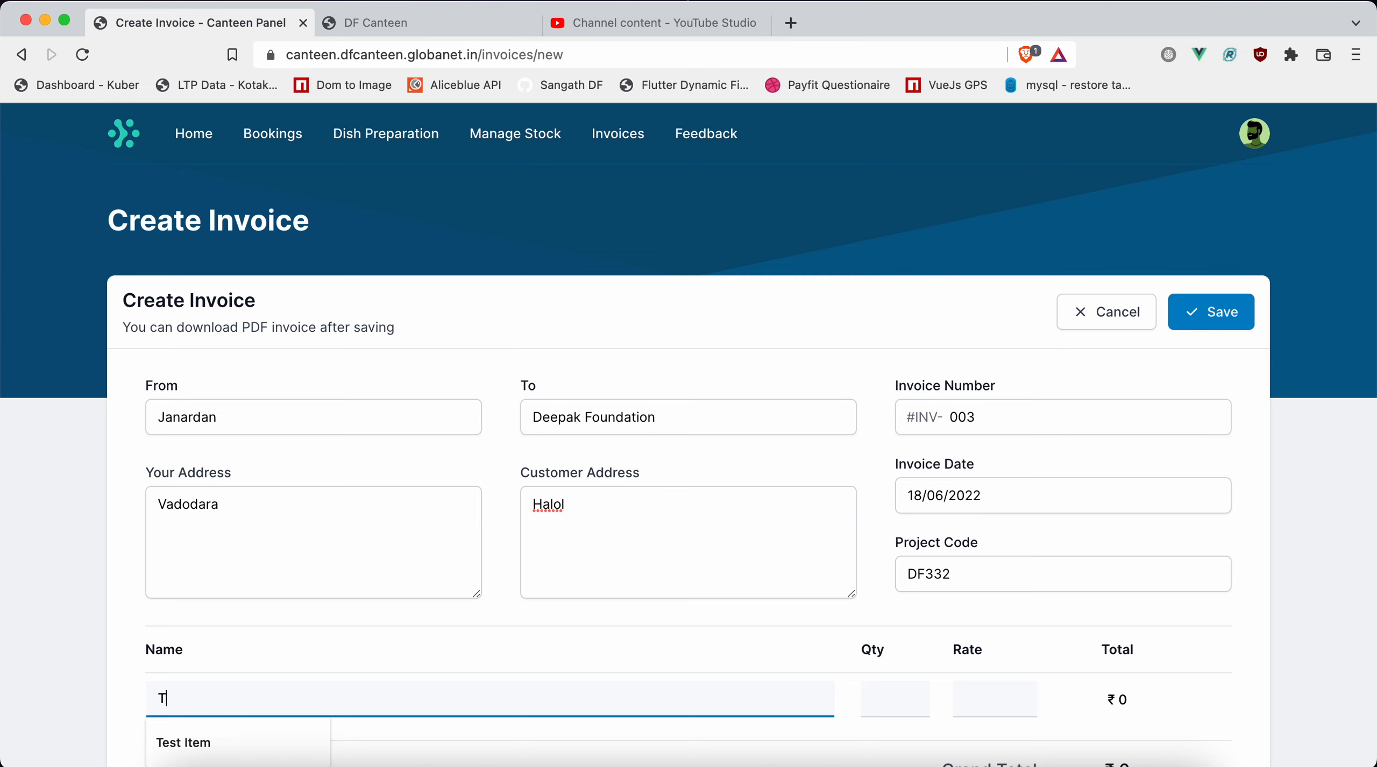
{"action": "type", "text": "hali"}
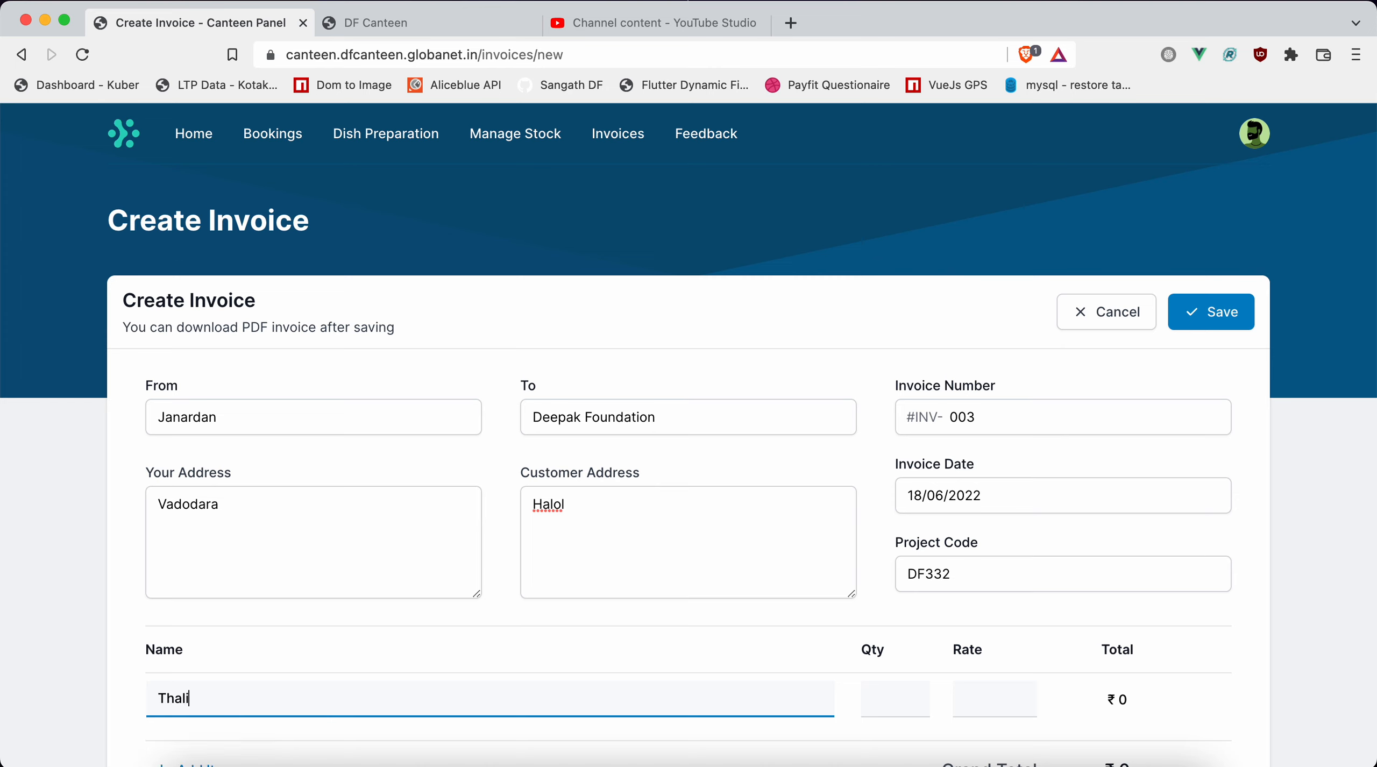
{"action": "key", "text": "Tab"}
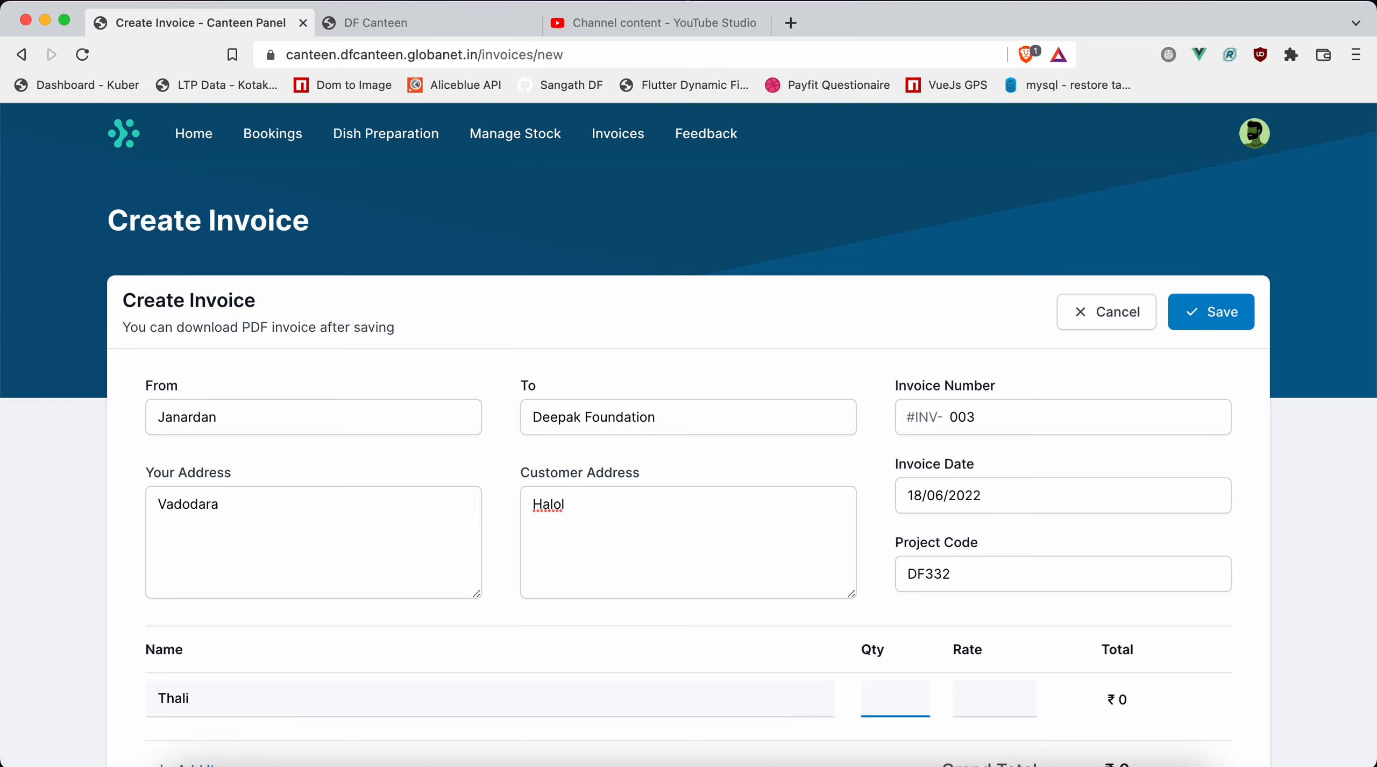
{"action": "type", "text": "20"}
{"action": "key", "text": "Tab"}
{"action": "type", "text": "80"}
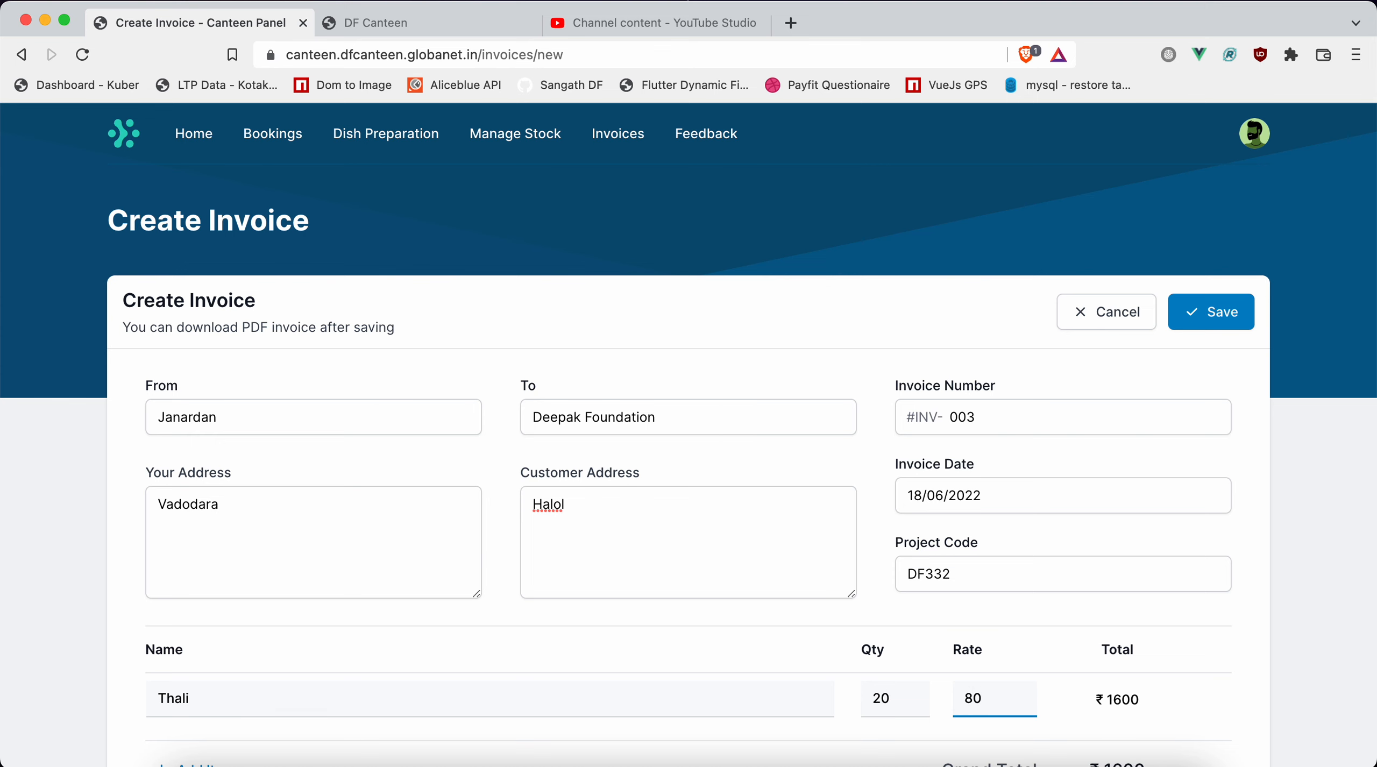
{"action": "key", "text": "Tab"}
{"action": "key", "text": "Tab"}
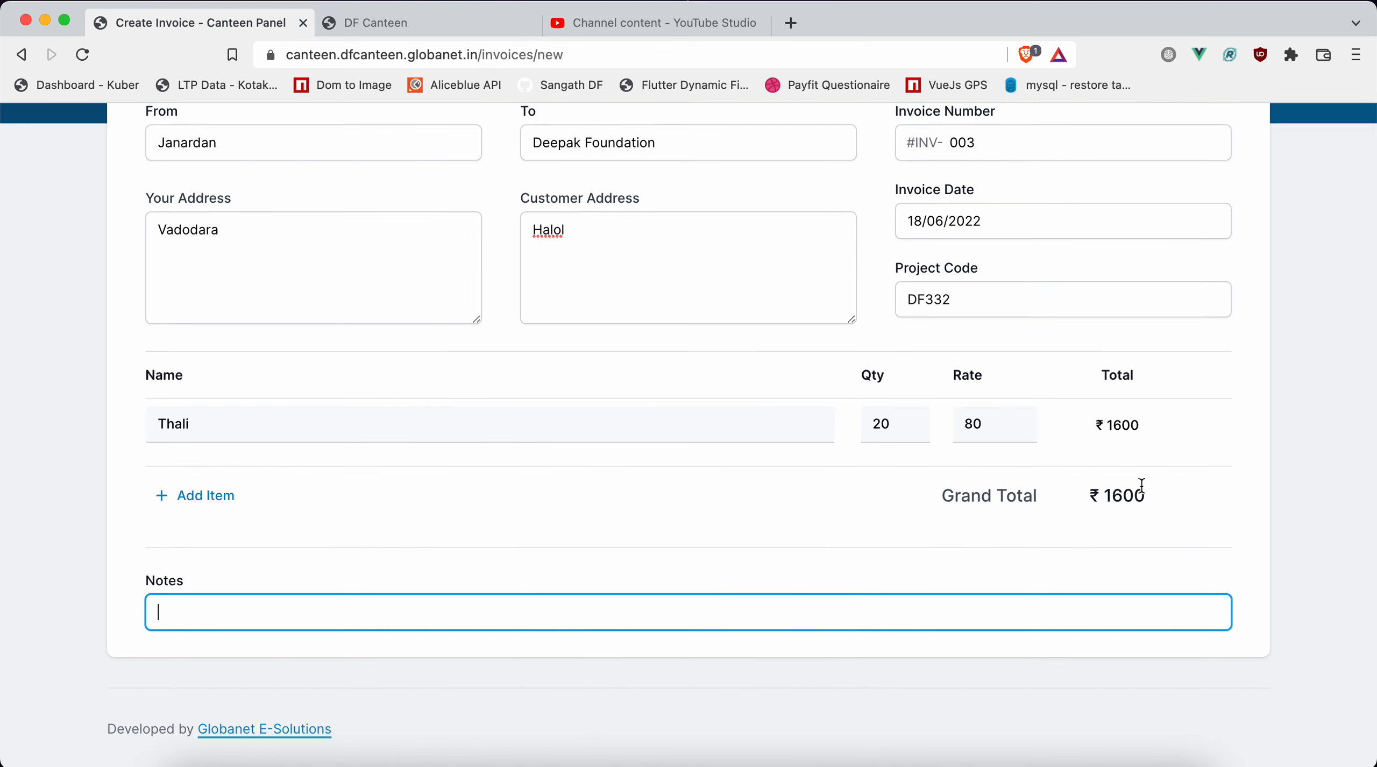
Add a second invoice line for Idali with quantity 25 and rate 15.
{"action": "left_click", "coordinate": [211, 495]}
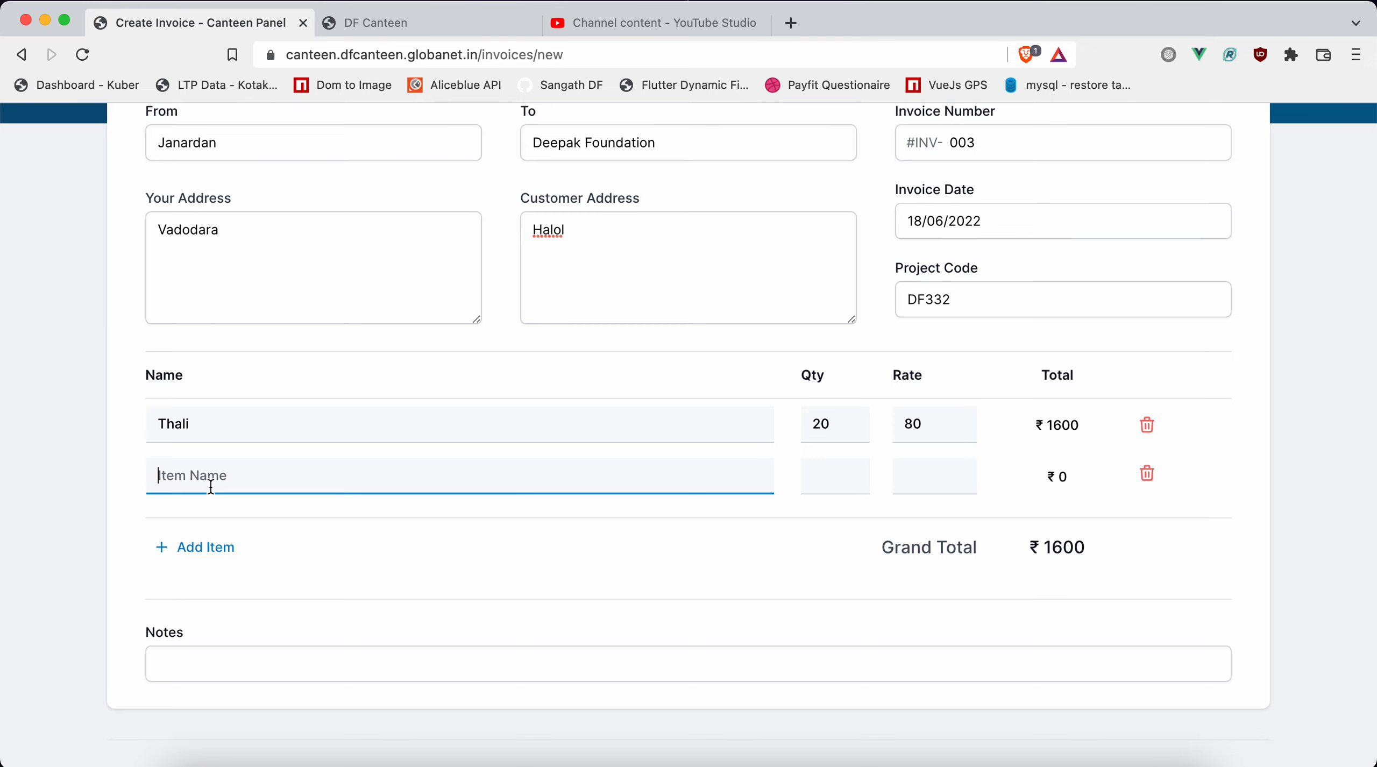
{"action": "type", "text": "Idali"}
{"action": "left_click", "coordinate": [834, 477]}
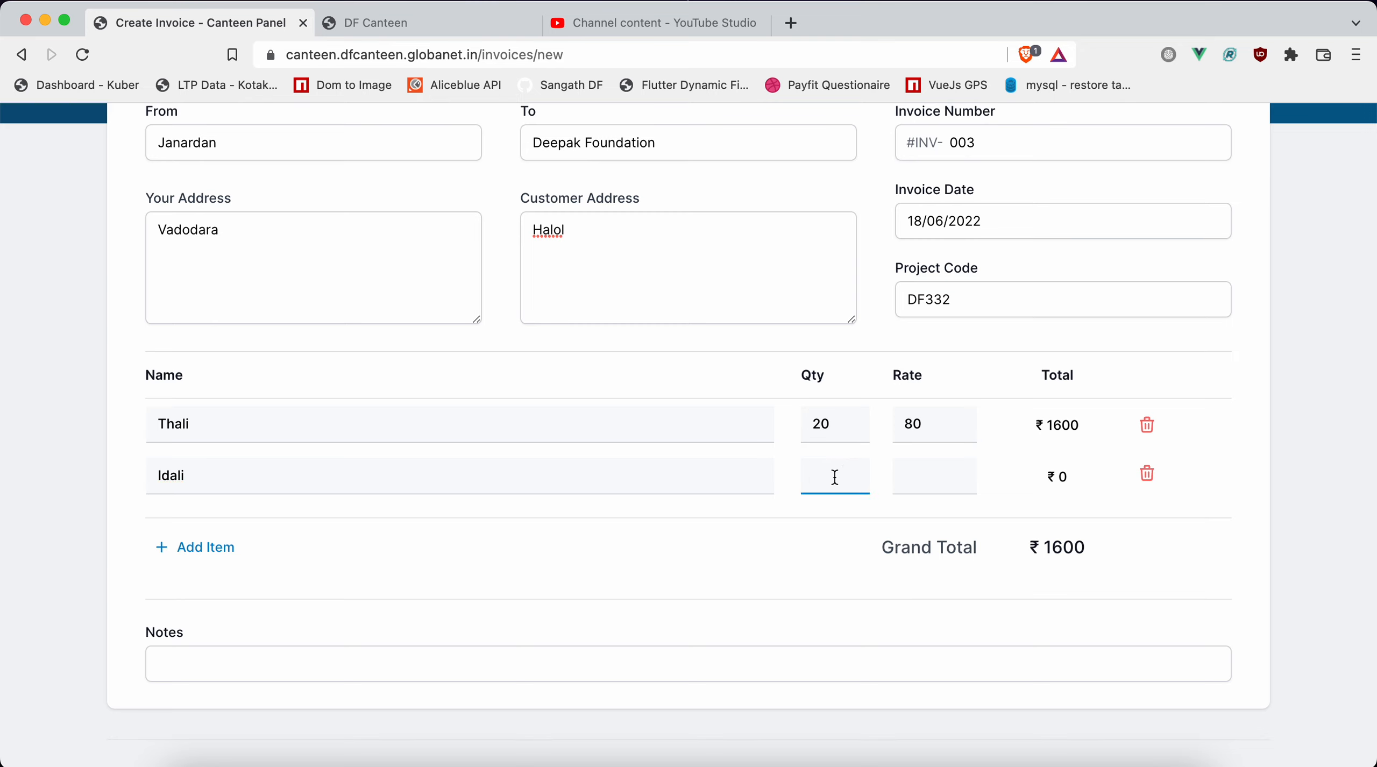
{"action": "type", "text": "25"}
{"action": "key", "text": "Tab"}
{"action": "type", "text": "15"}
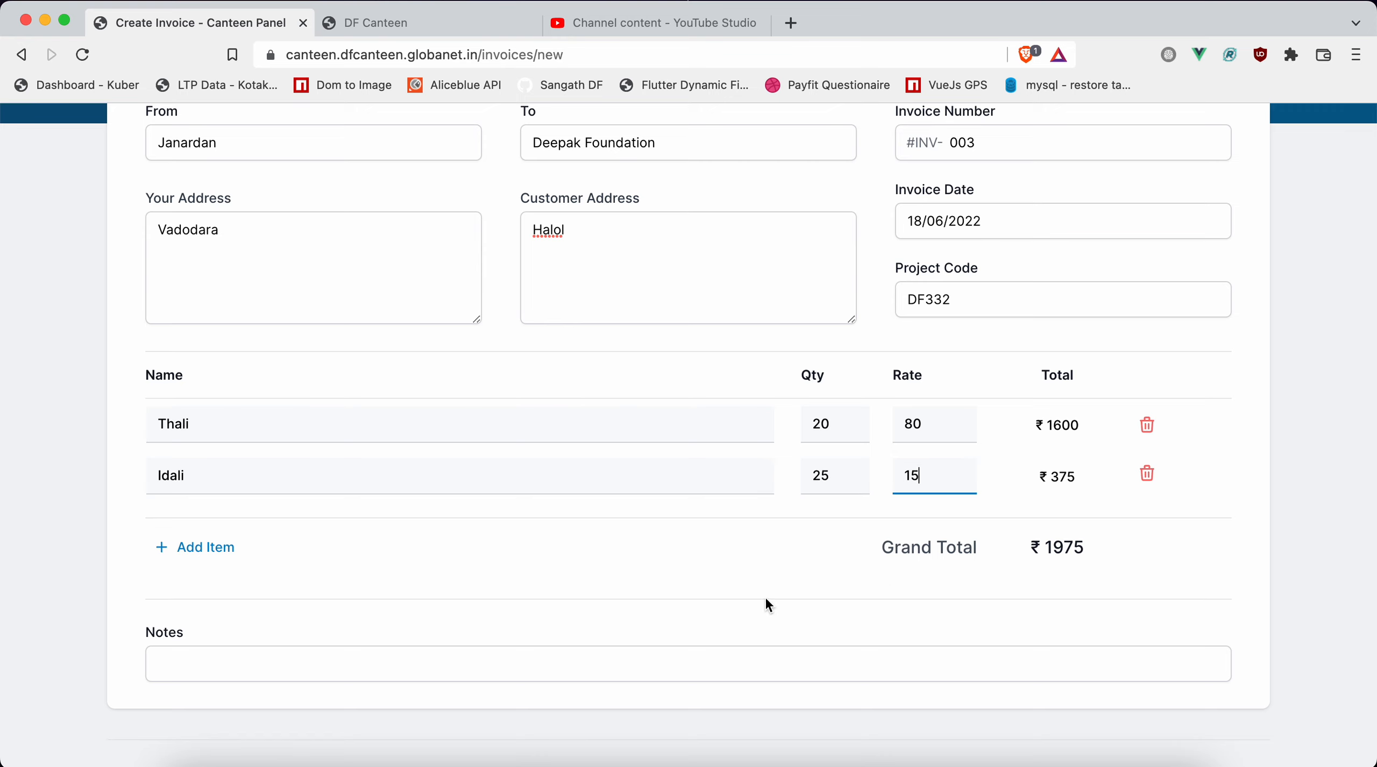
Leave the invoice notes empty and save the invoice.
{"action": "left_click", "coordinate": [671, 664]}
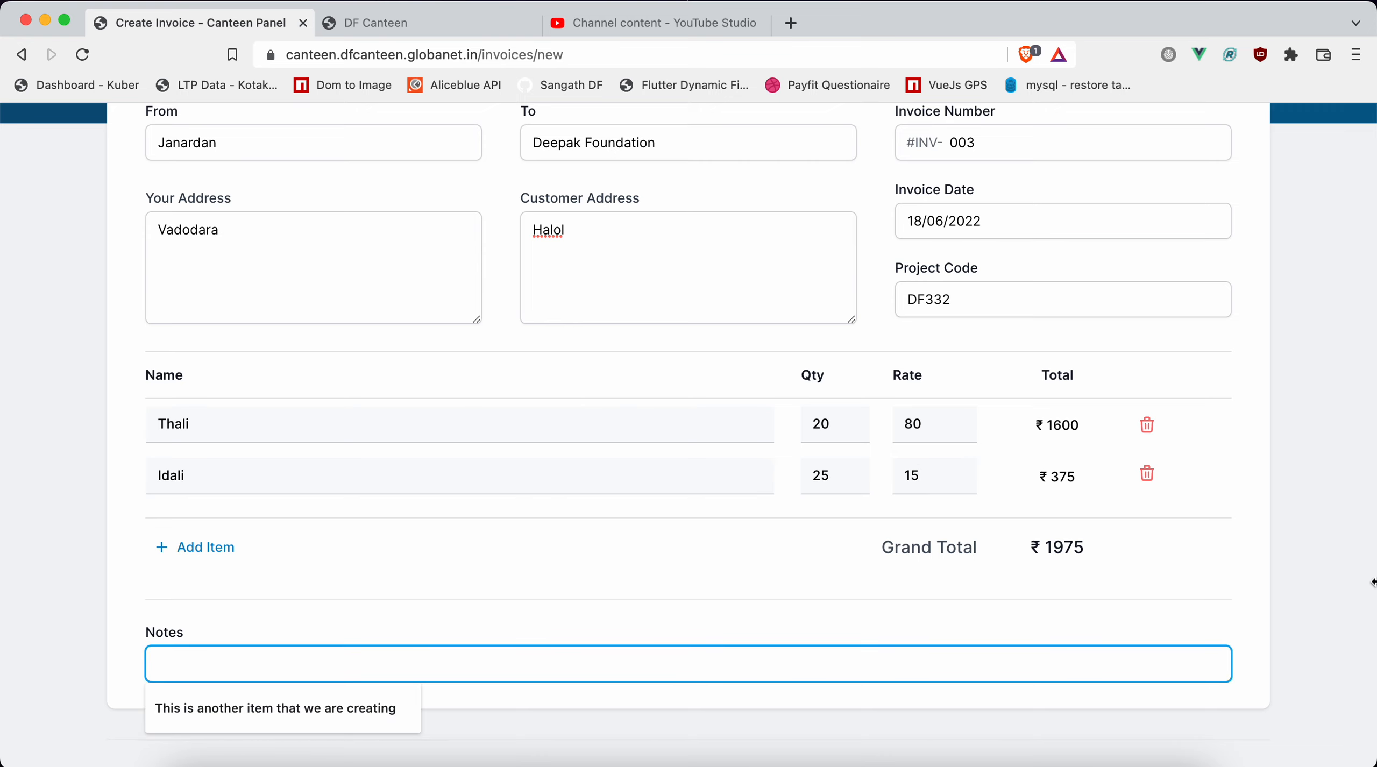
{"action": "left_click", "coordinate": [1325, 590]}
{"action": "key", "text": "Tab"}
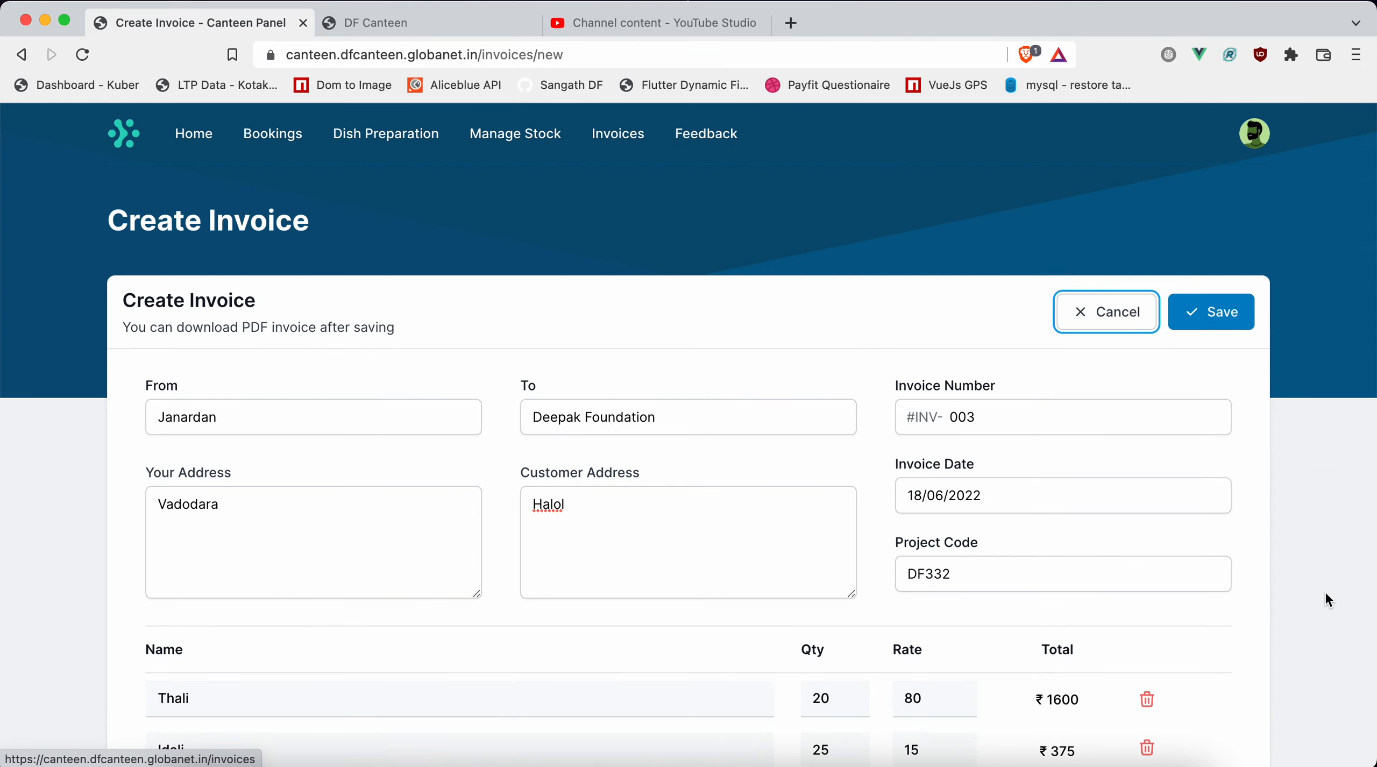
{"action": "key", "text": "Tab"}
{"action": "key", "text": "Tab"}
{"action": "key", "text": "Tab"}
{"action": "key", "text": "Tab"}
{"action": "key", "text": "Tab"}
{"action": "key", "text": "Tab"}
{"action": "key", "text": "Tab"}
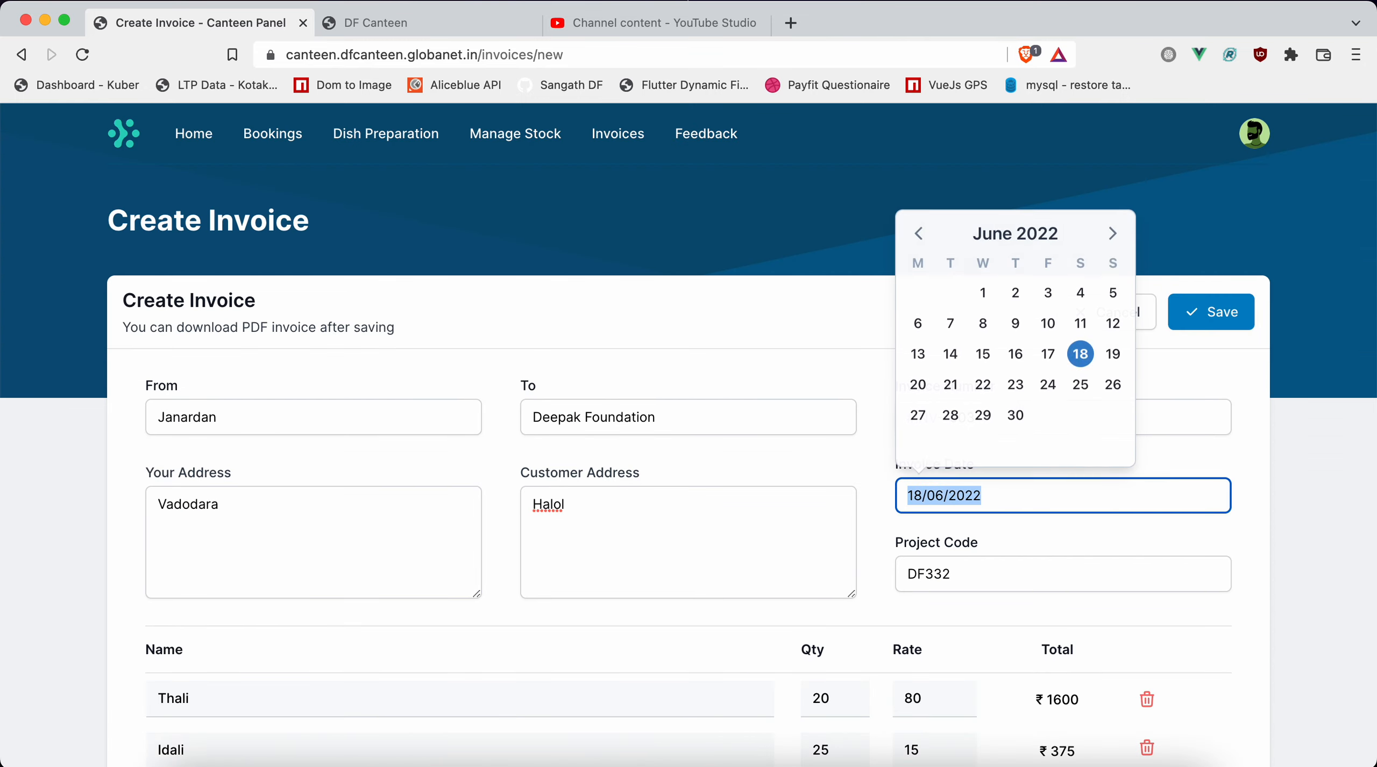
{"action": "key", "text": "Tab"}
{"action": "key", "text": "Tab"}
{"action": "key", "text": "Tab"}
{"action": "key", "text": "Tab"}
{"action": "key", "text": "Tab"}
{"action": "key", "text": "Tab"}
{"action": "key", "text": "Tab"}
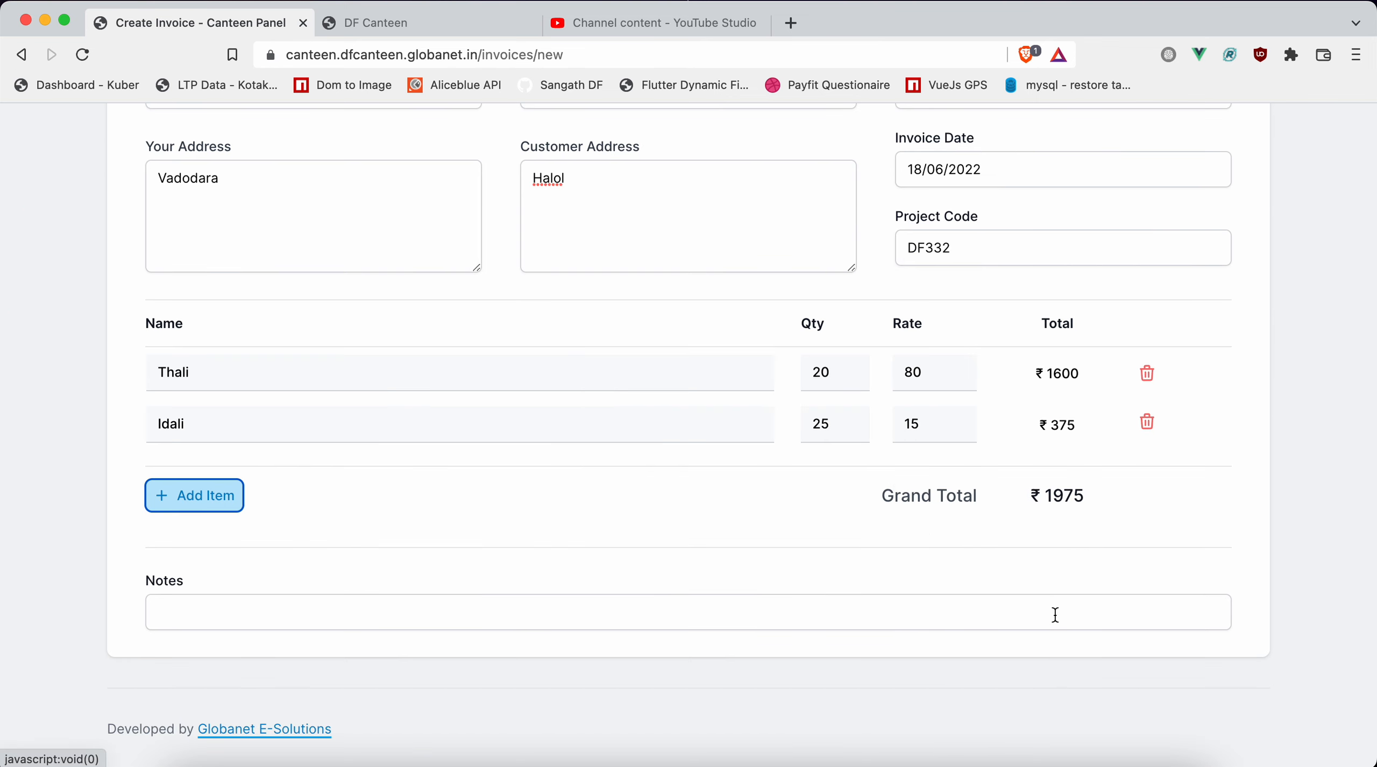
{"action": "left_click", "coordinate": [1357, 457]}
{"action": "key", "text": "Tab"}
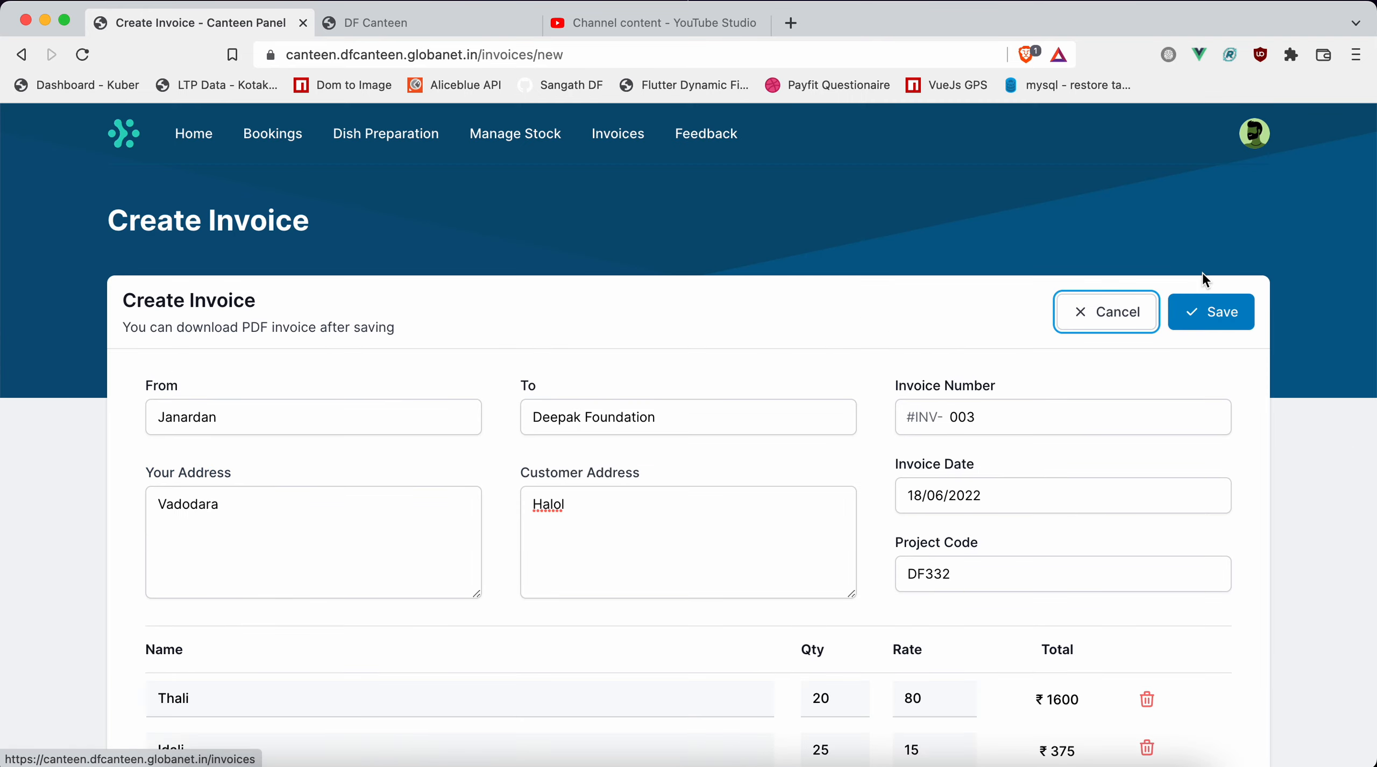
{"action": "left_click", "coordinate": [1214, 315]}
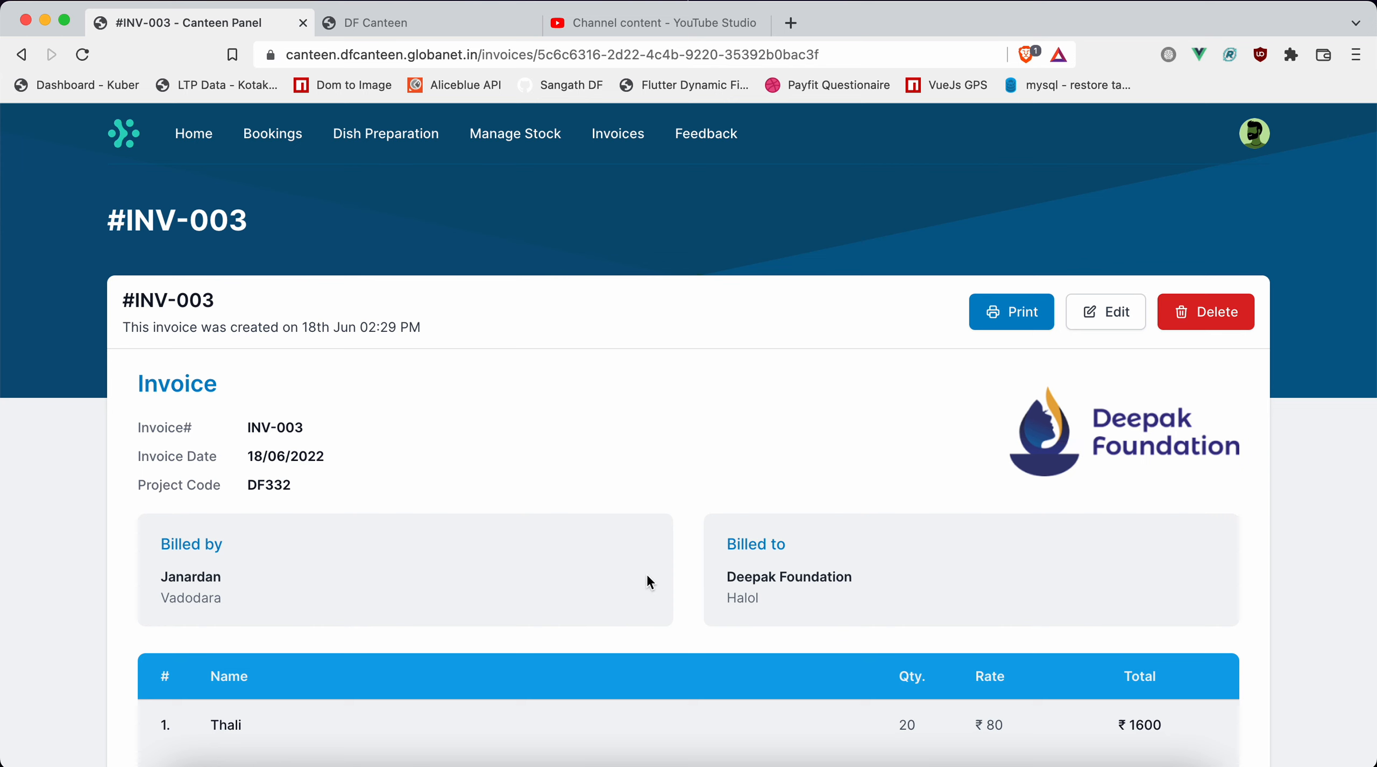
{"action": "key", "text": "super+a"}
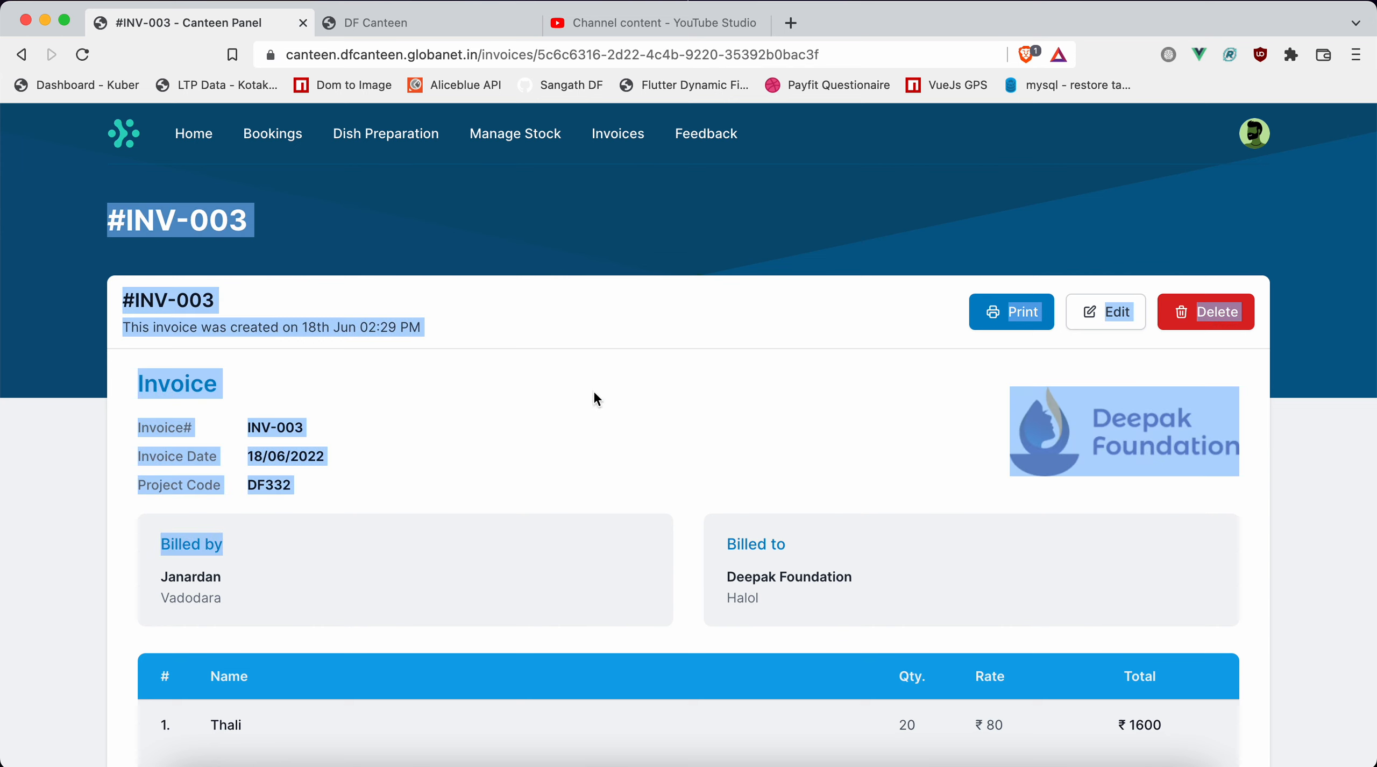
{"action": "left_click", "coordinate": [593, 425]}
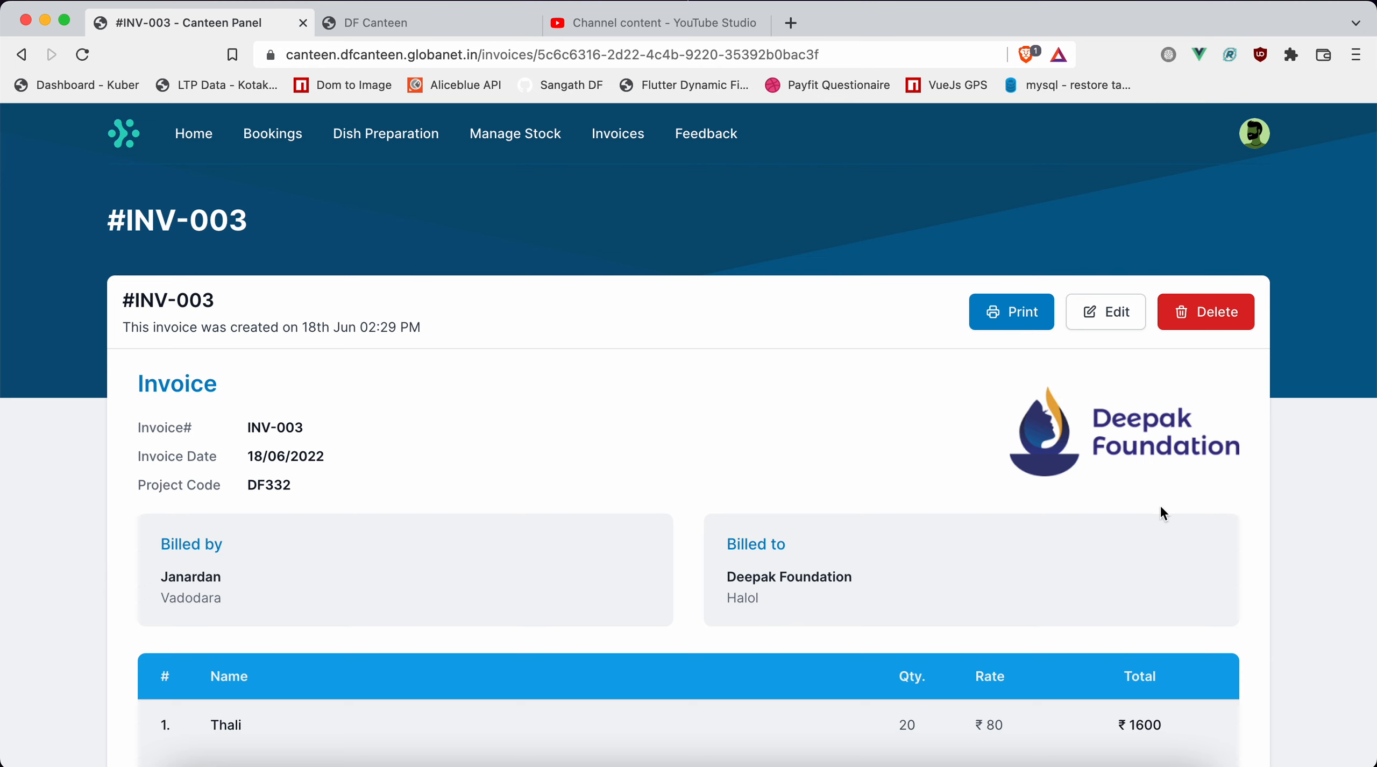
{"action": "double_click", "coordinate": [873, 448]}
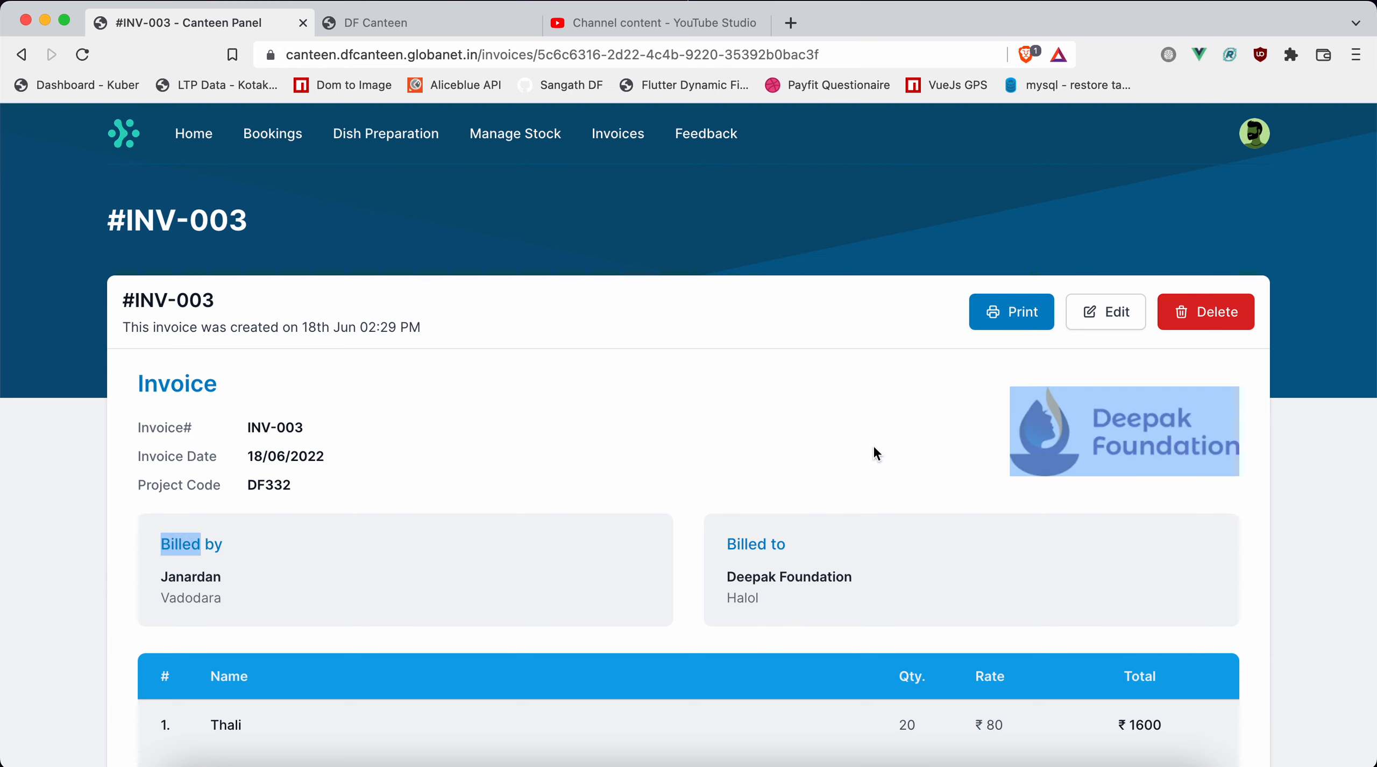
{"action": "left_click", "coordinate": [621, 451]}
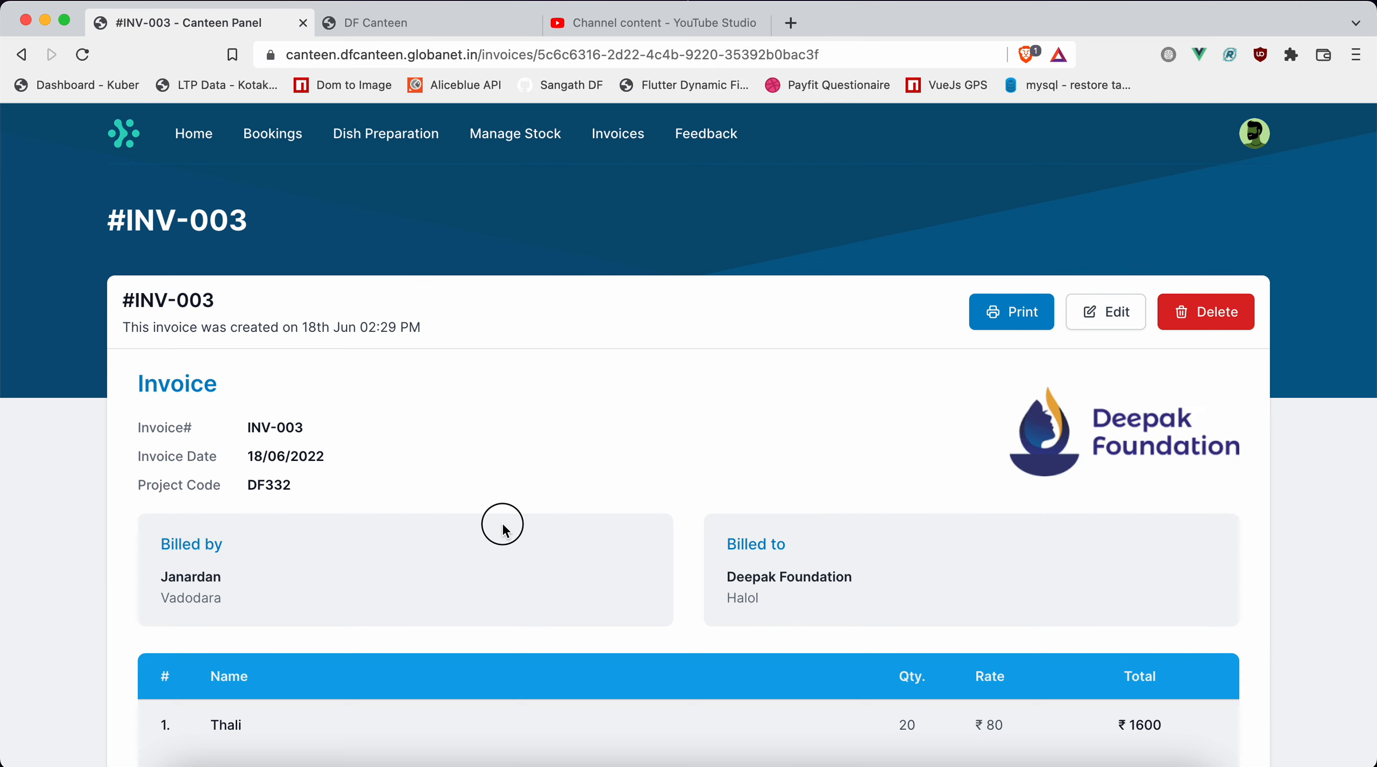
{"action": "left_click_drag", "start_coordinate": [501, 523], "coordinate": [467, 283]}
{"action": "left_click", "coordinate": [536, 417]}
{"action": "left_click", "coordinate": [82, 56]}
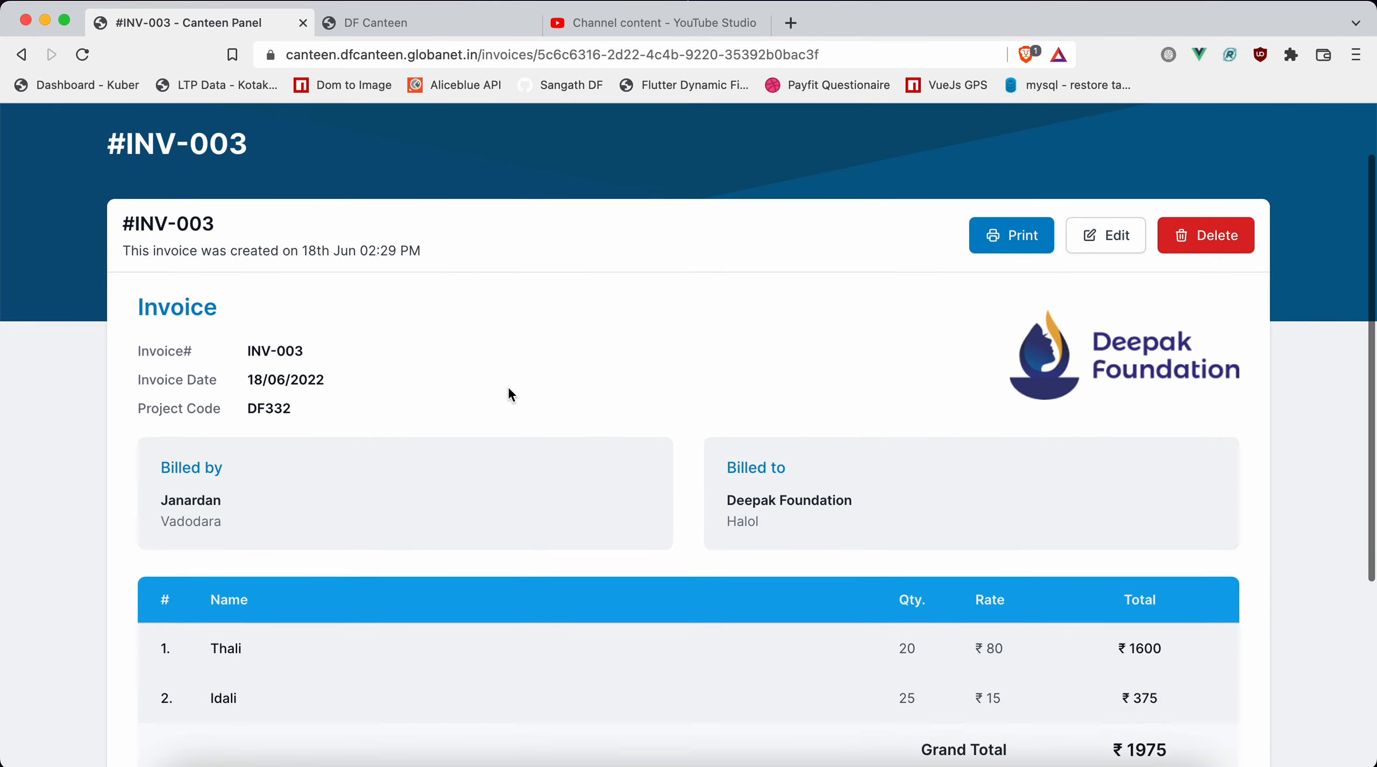
Review the saved invoice down to its grand total and print it as a PDF in portrait layout.
{"action": "scroll", "coordinate": [509, 388], "scroll_direction": "down", "scroll_amount": 6}
{"action": "scroll", "coordinate": [507, 385], "scroll_direction": "down", "scroll_amount": 1}
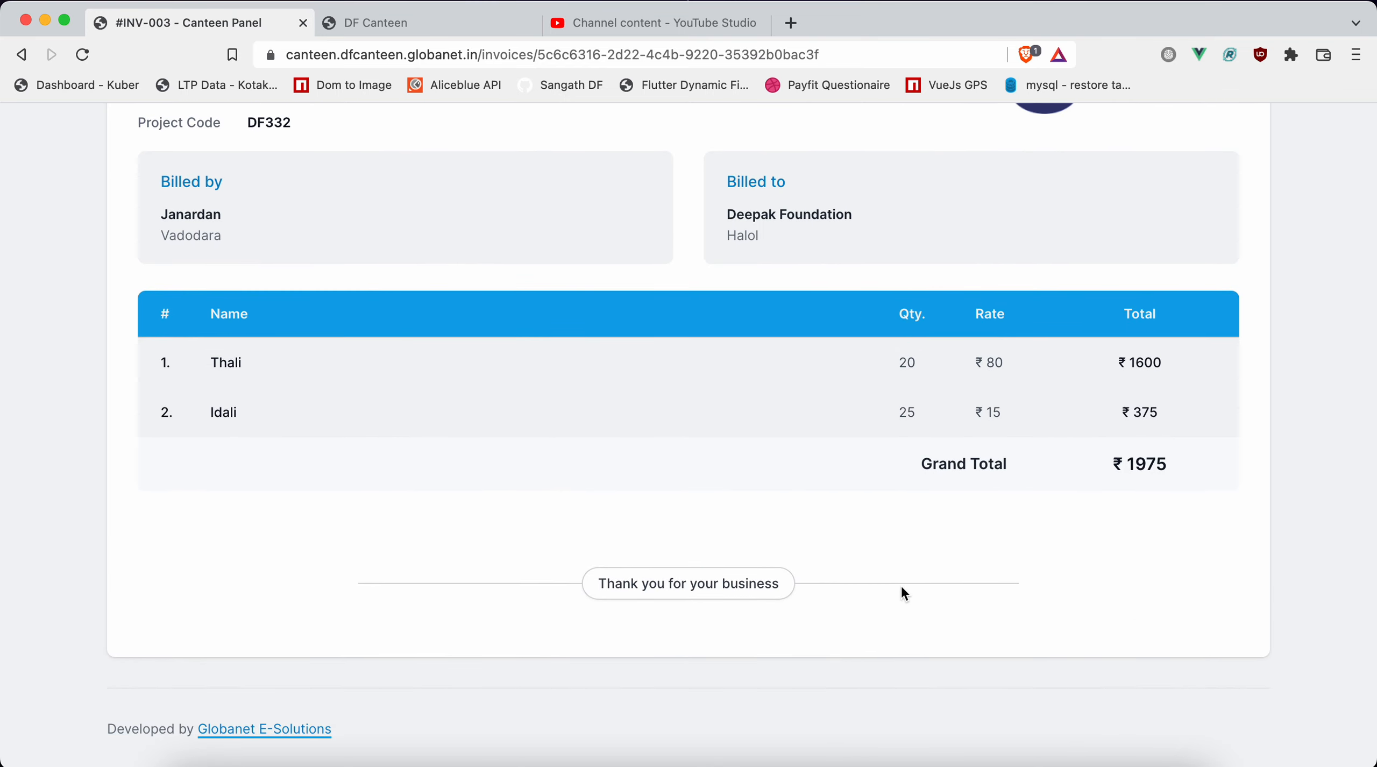
{"action": "scroll", "coordinate": [630, 471], "scroll_direction": "up", "scroll_amount": 6}
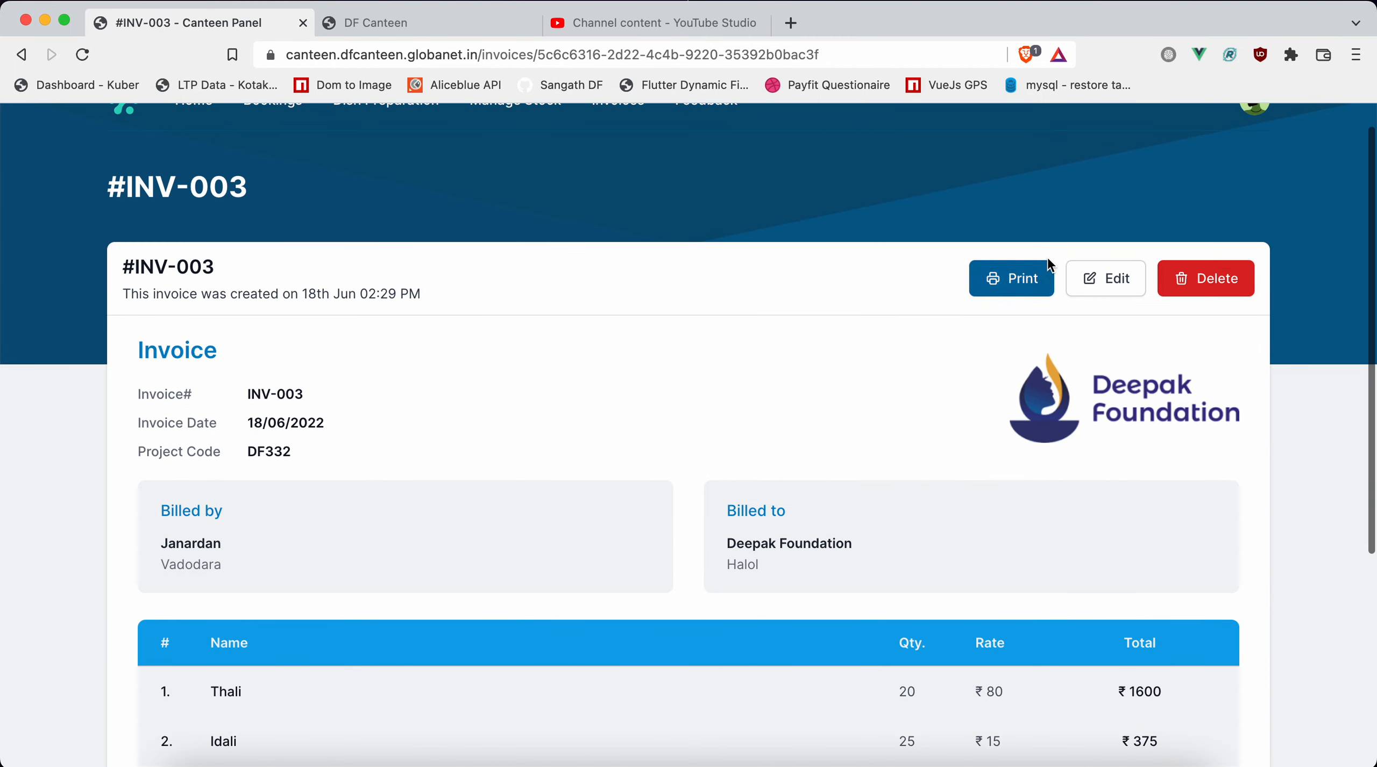
{"action": "left_click", "coordinate": [1005, 280]}
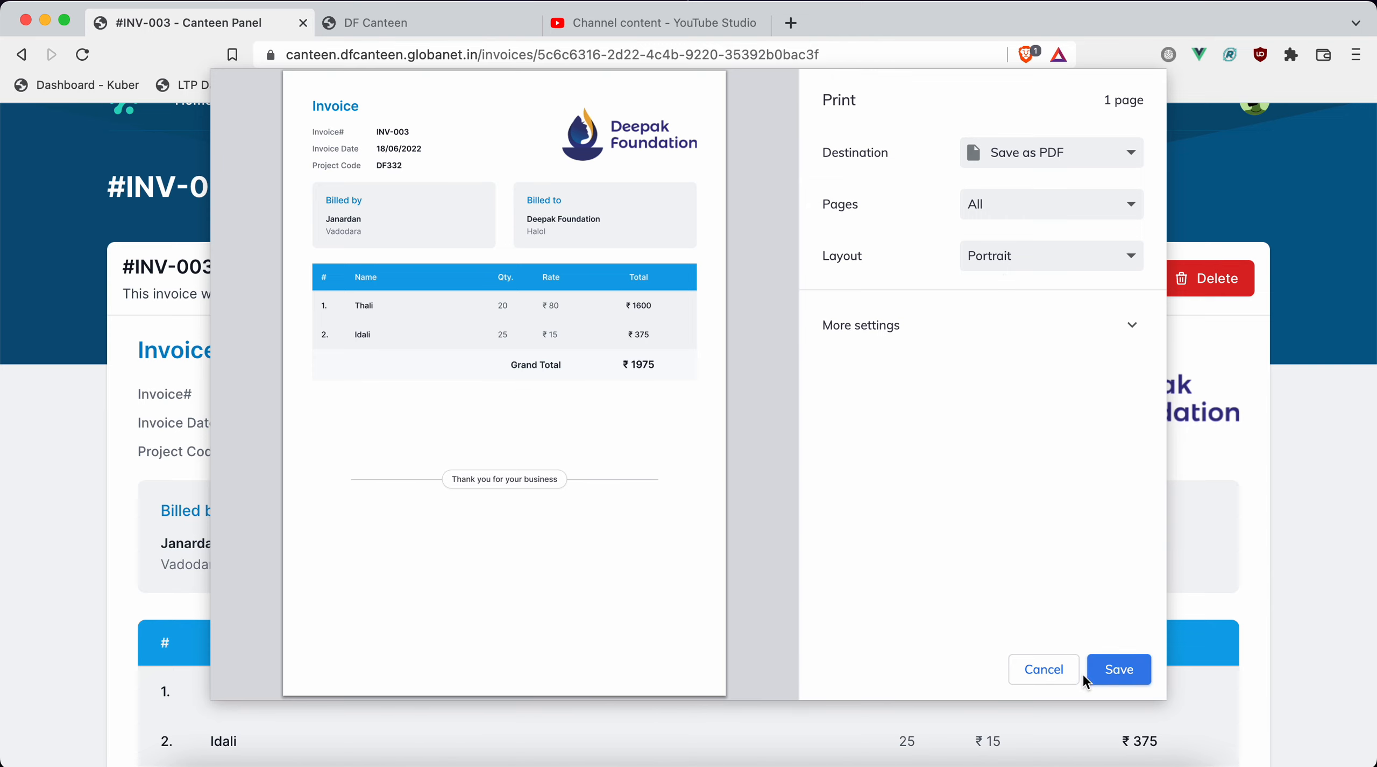
{"action": "left_click", "coordinate": [1098, 671]}
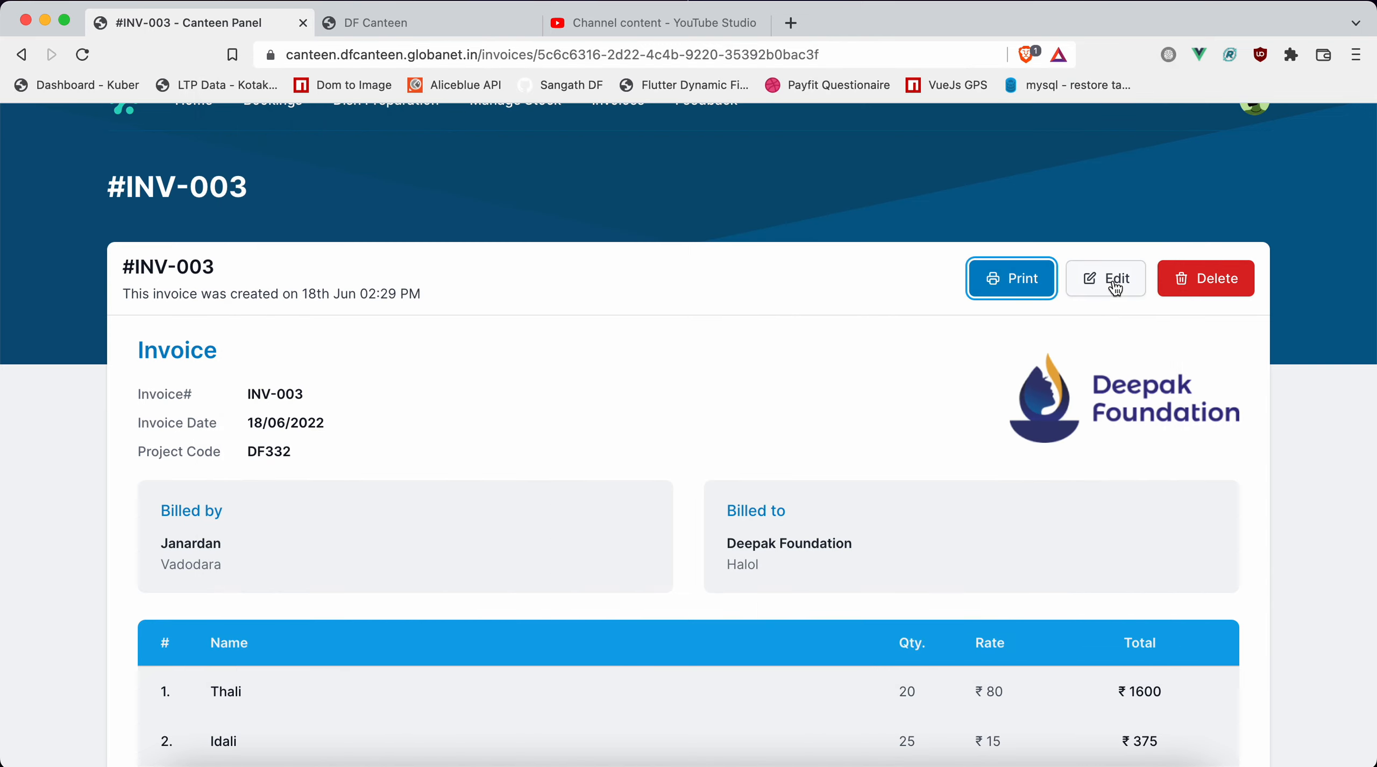
Open the saved invoice for editing and cancel without changes to return to the invoices list.
{"action": "left_click", "coordinate": [1115, 285]}
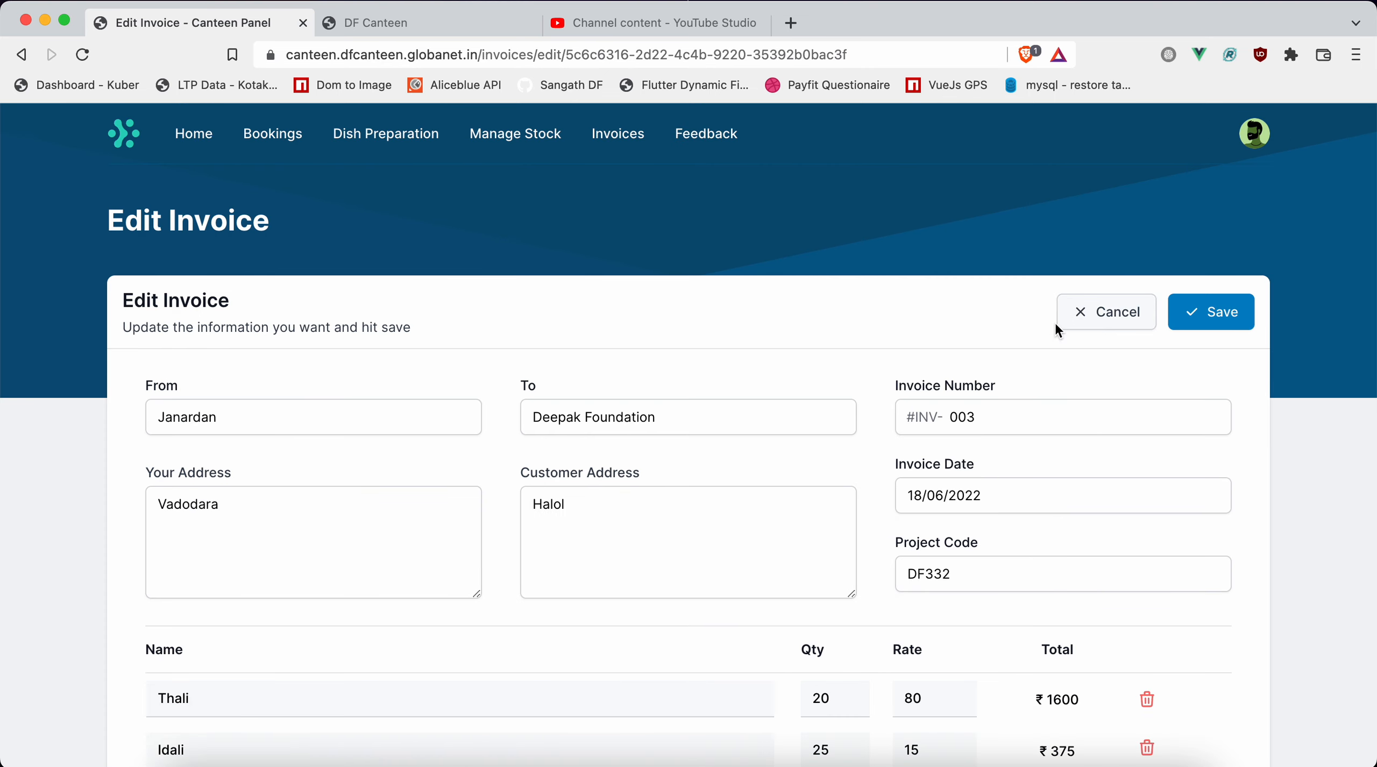
{"action": "left_click", "coordinate": [1076, 314]}
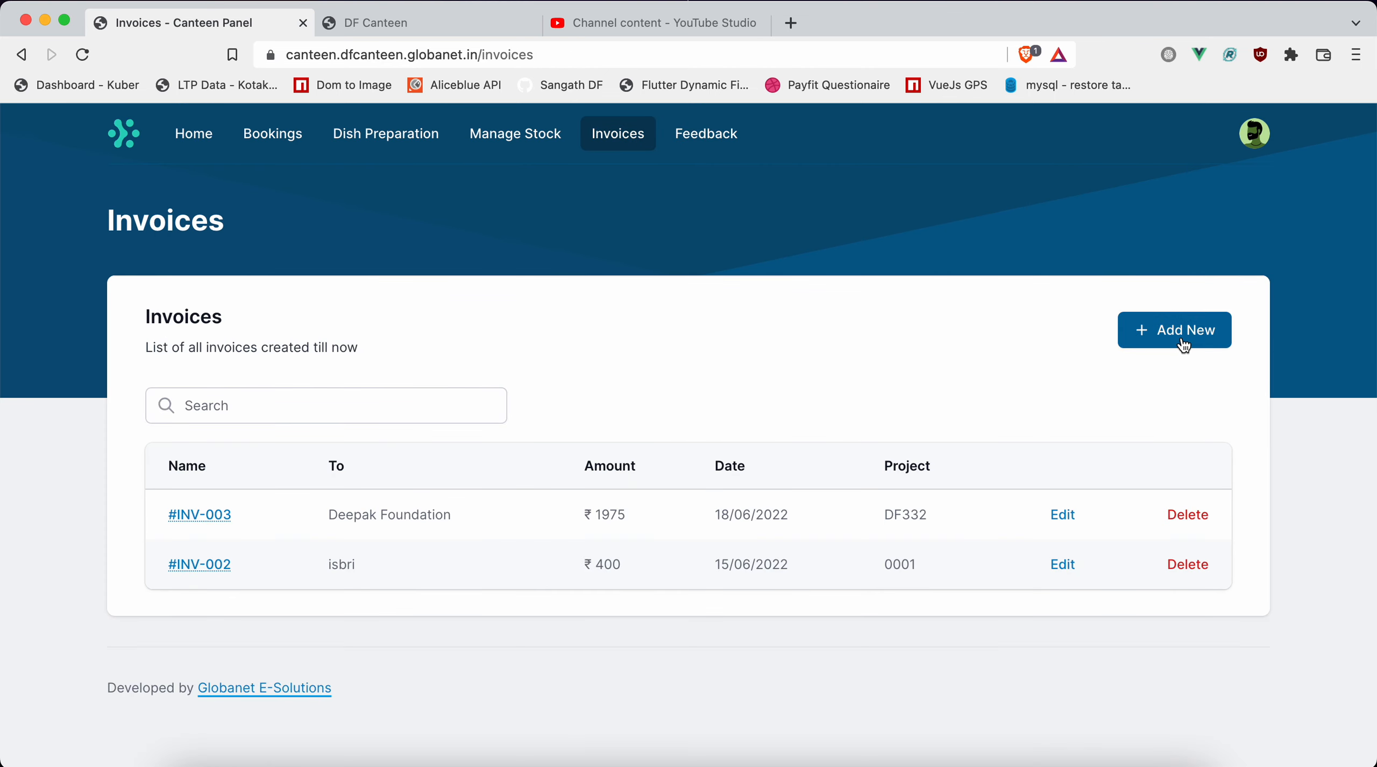
Open the feedback form, examine its type, subject and message fields, and dismiss it without submitting.
{"action": "left_click", "coordinate": [714, 138]}
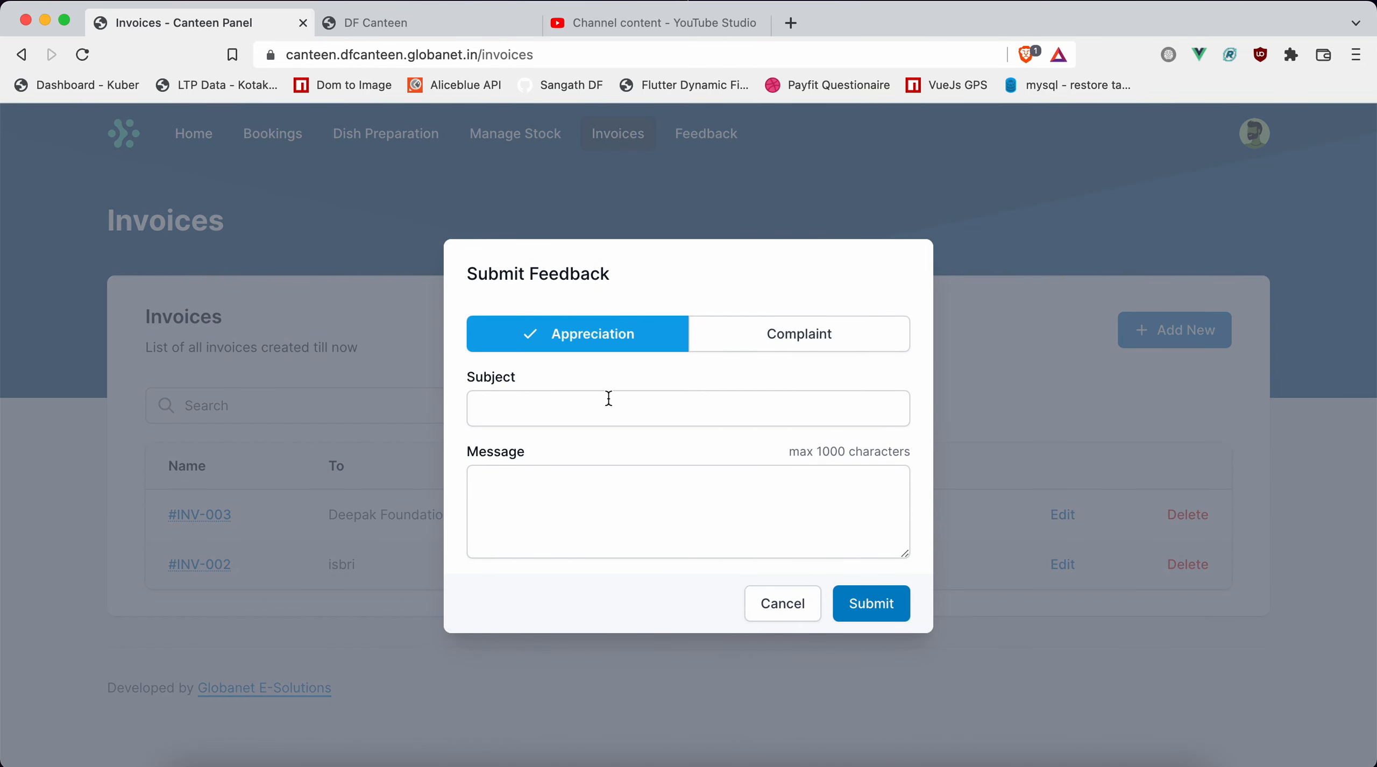
{"action": "key", "text": "ctrl+alt+Tab"}
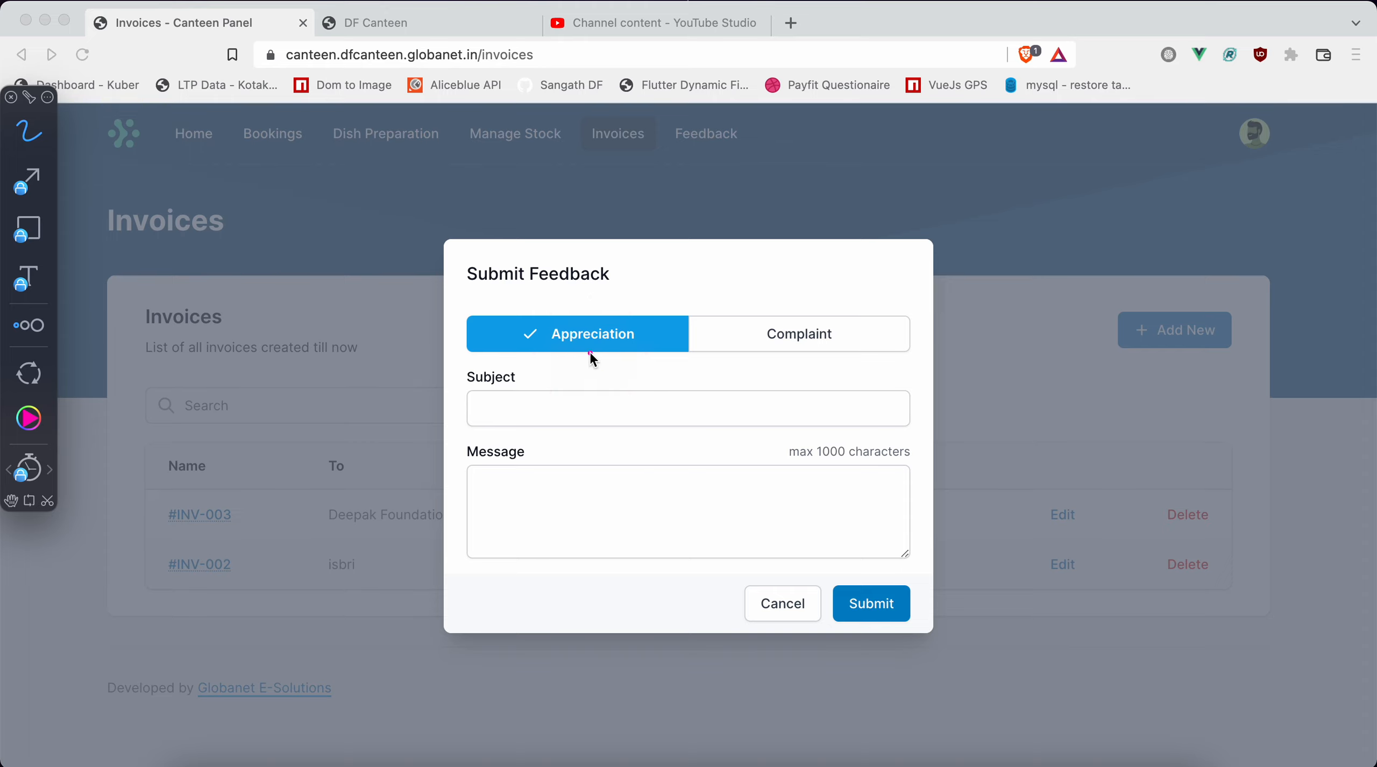
{"action": "left_click", "coordinate": [640, 401]}
{"action": "left_click", "coordinate": [606, 500]}
{"action": "left_click", "coordinate": [844, 604]}
{"action": "left_click", "coordinate": [775, 606]}
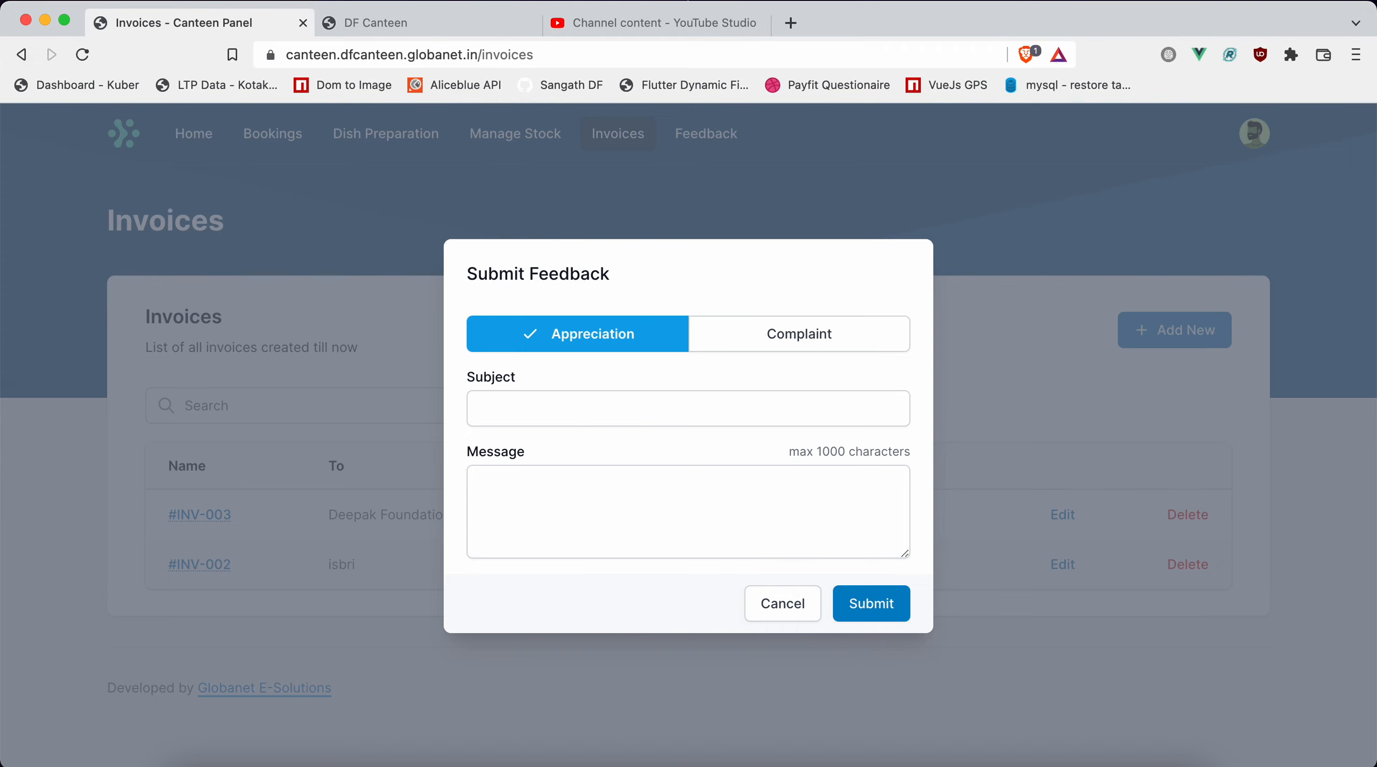
{"action": "left_click", "coordinate": [82, 54]}
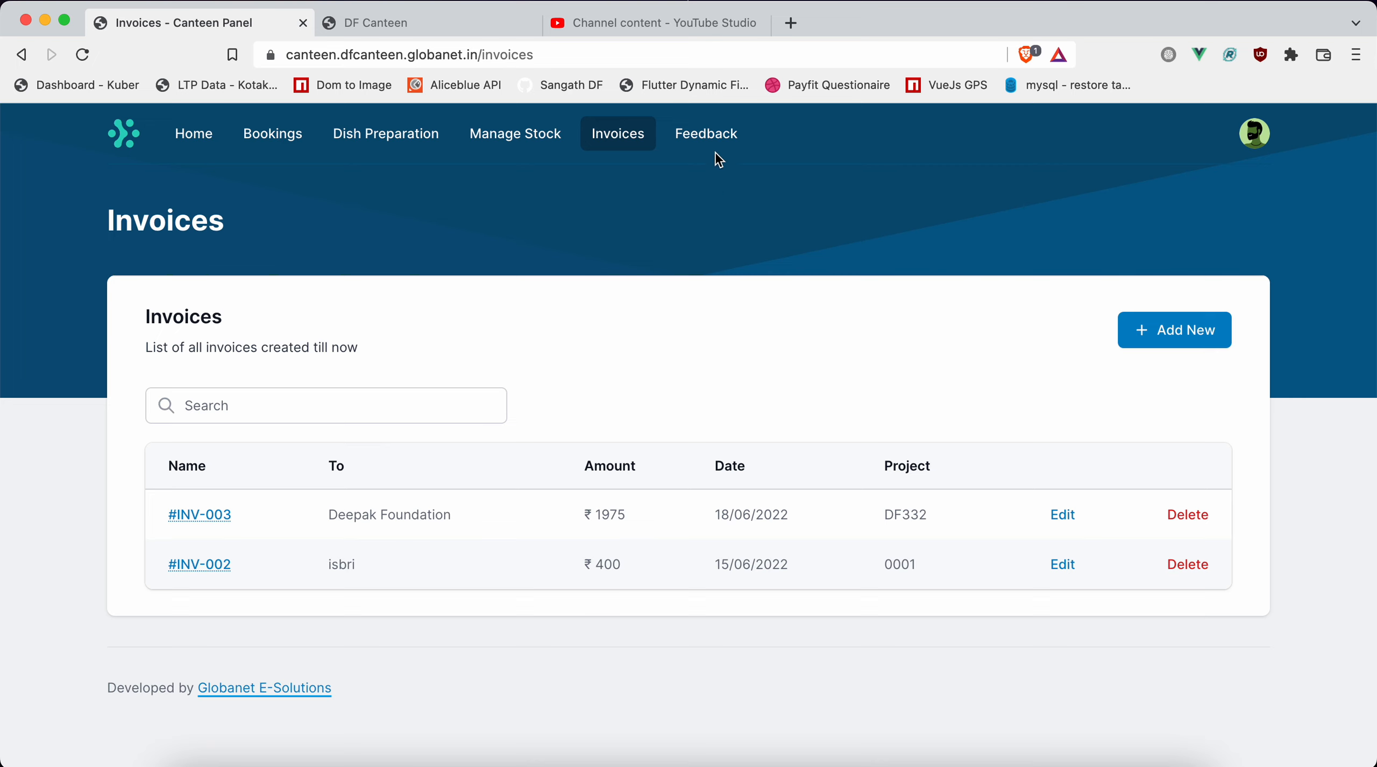
View the account profile settings, the password change page and the profile menu's options.
{"action": "left_click", "coordinate": [1254, 145]}
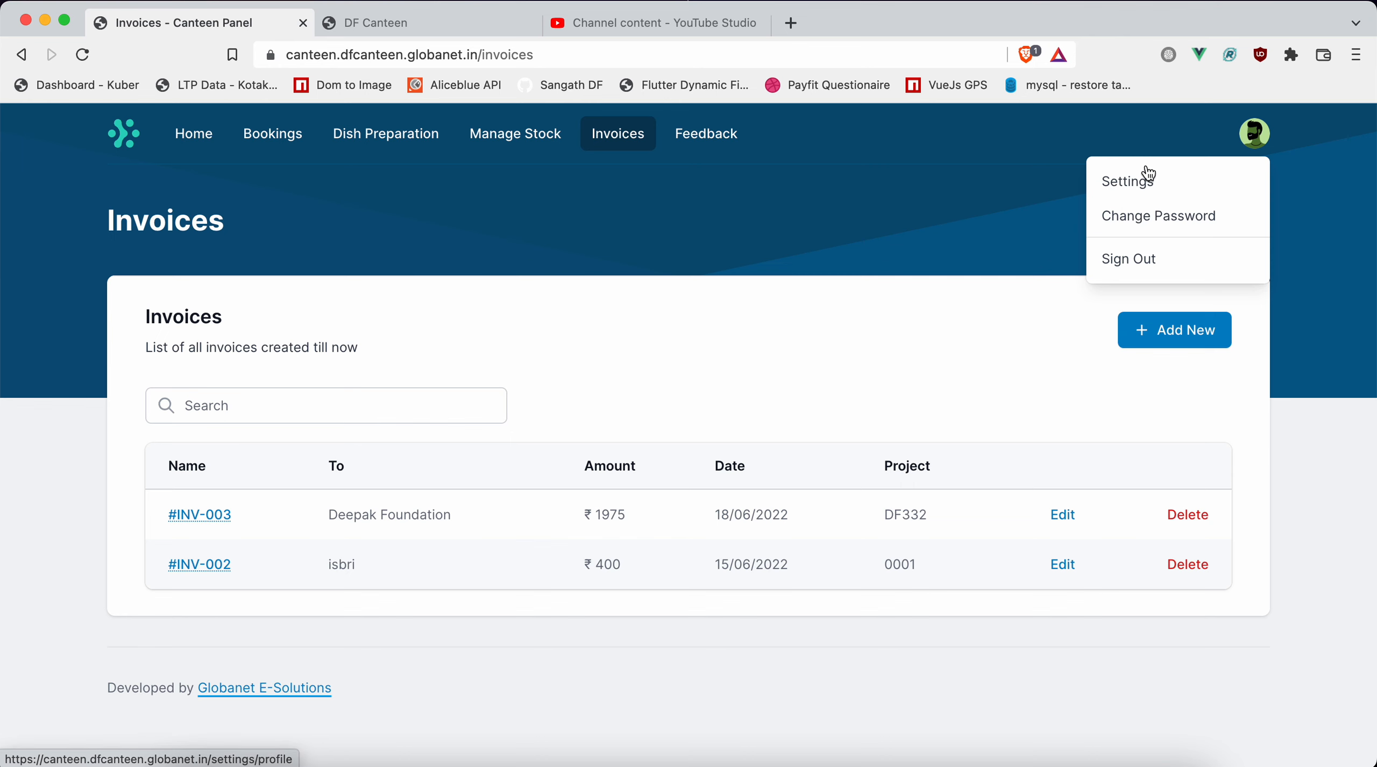
{"action": "left_click", "coordinate": [1147, 193]}
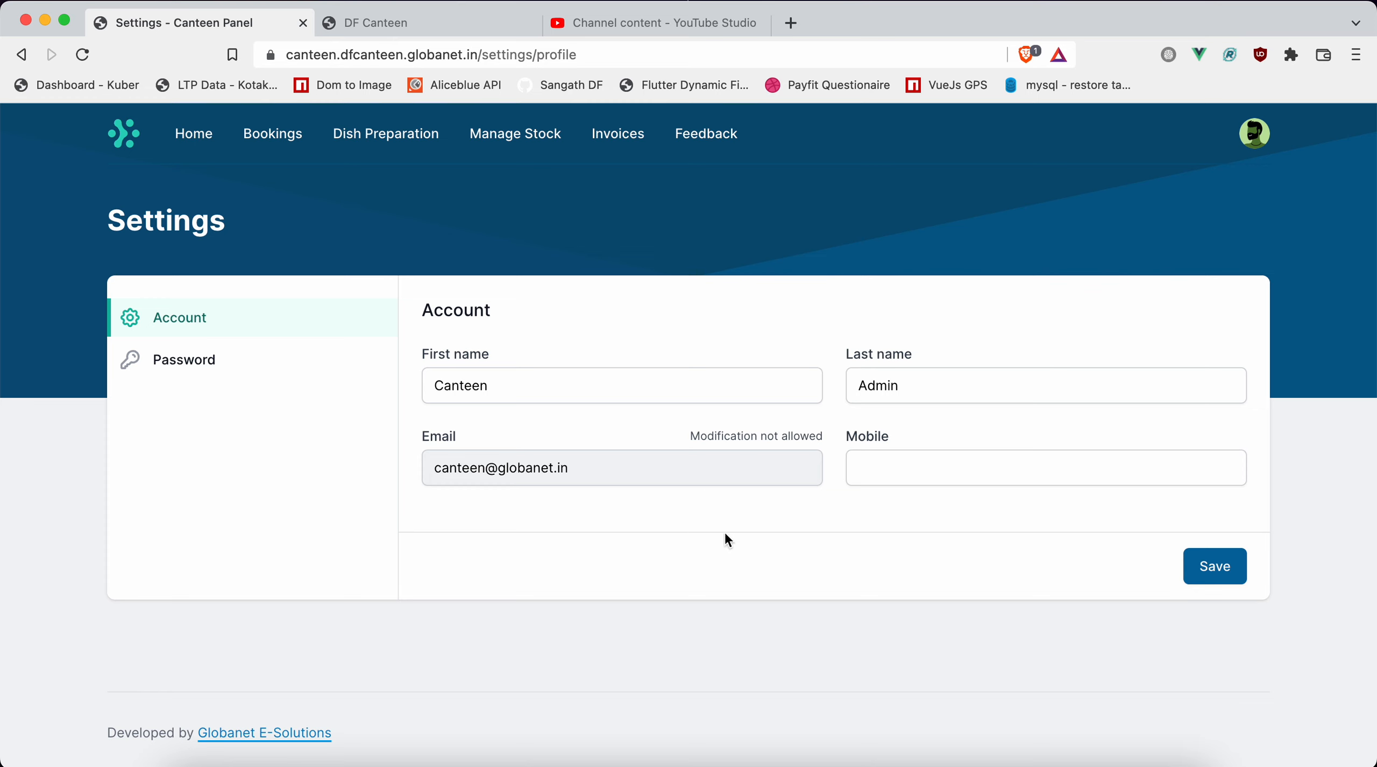
{"action": "left_click", "coordinate": [200, 373]}
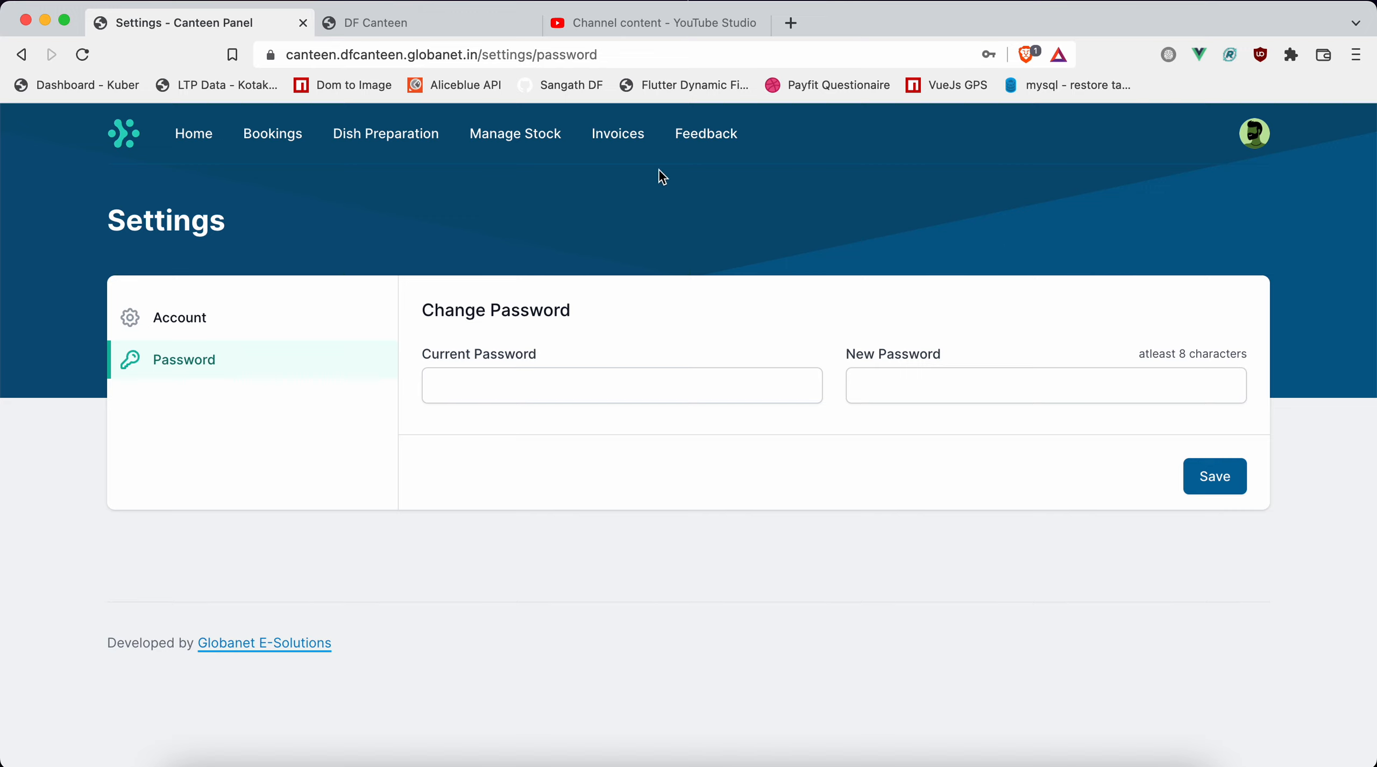
{"action": "left_click", "coordinate": [1259, 135]}
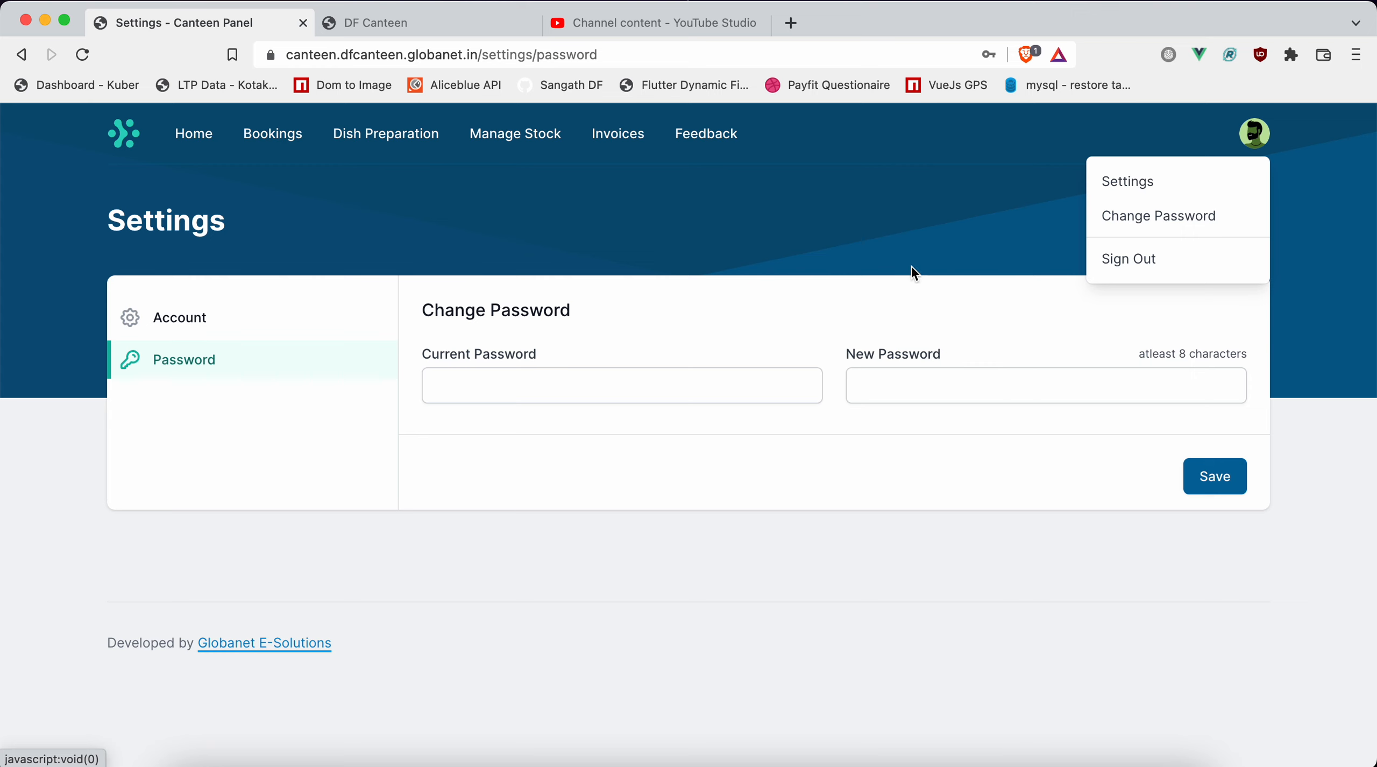
{"action": "left_click", "coordinate": [815, 210]}
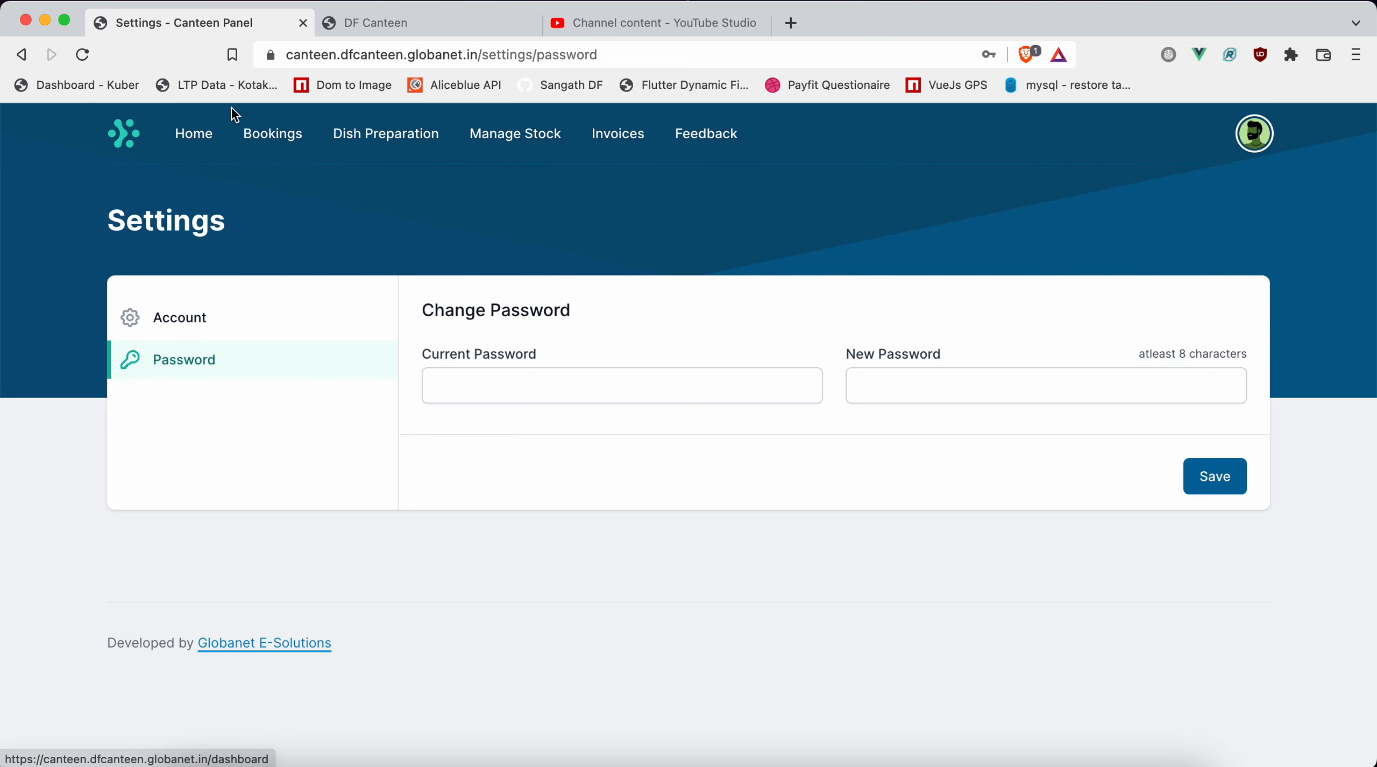
On the home dashboard, stop booking for the Dinner, Beverages and Others categories.
{"action": "left_click", "coordinate": [204, 134]}
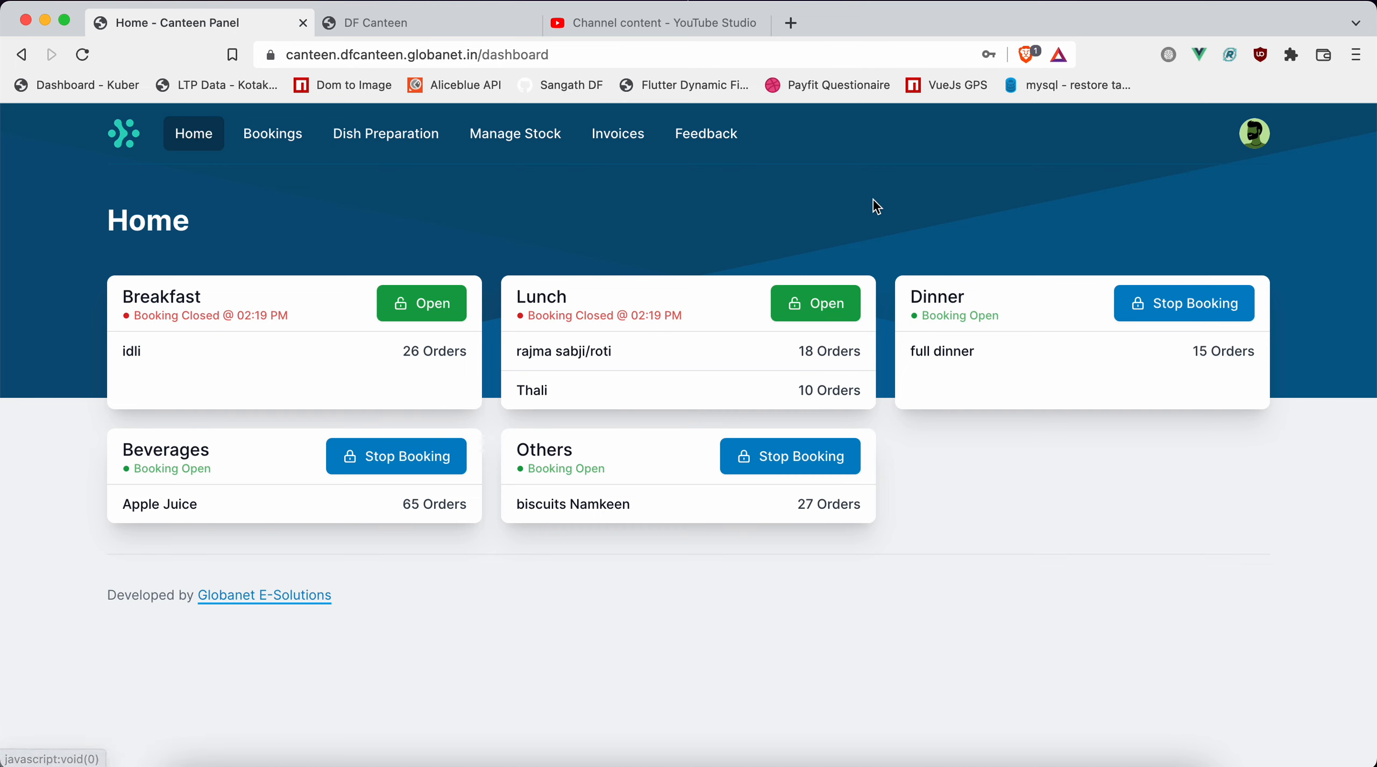
{"action": "left_click", "coordinate": [1186, 314]}
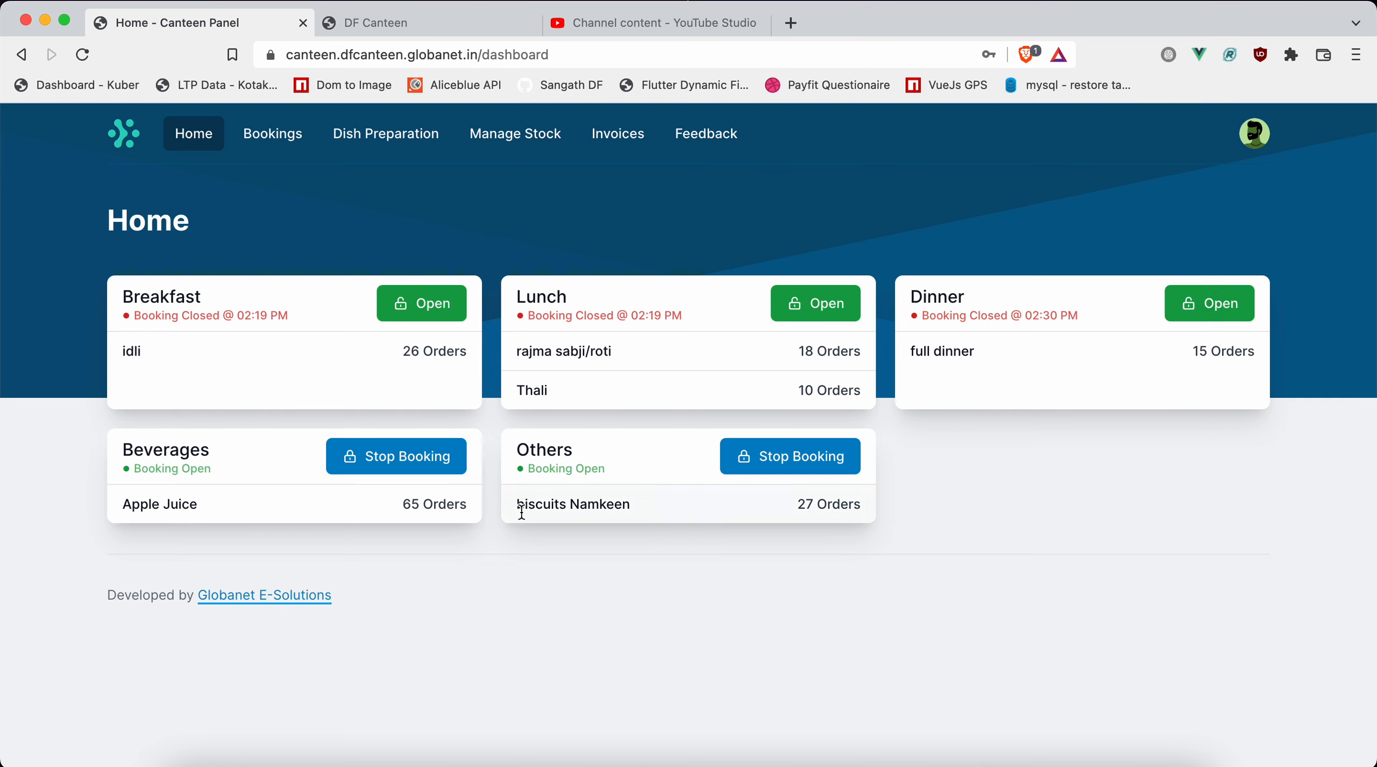
{"action": "left_click", "coordinate": [420, 464]}
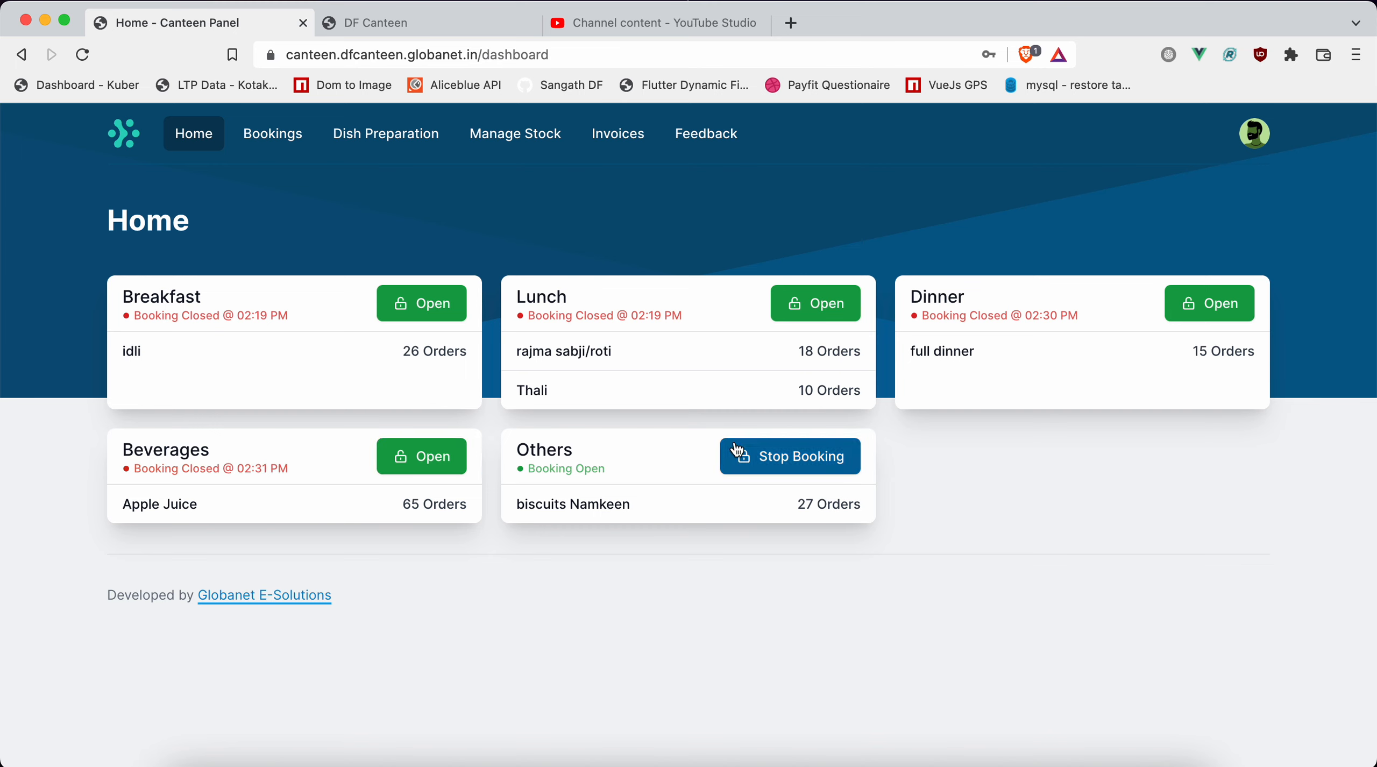
{"action": "left_click", "coordinate": [761, 466]}
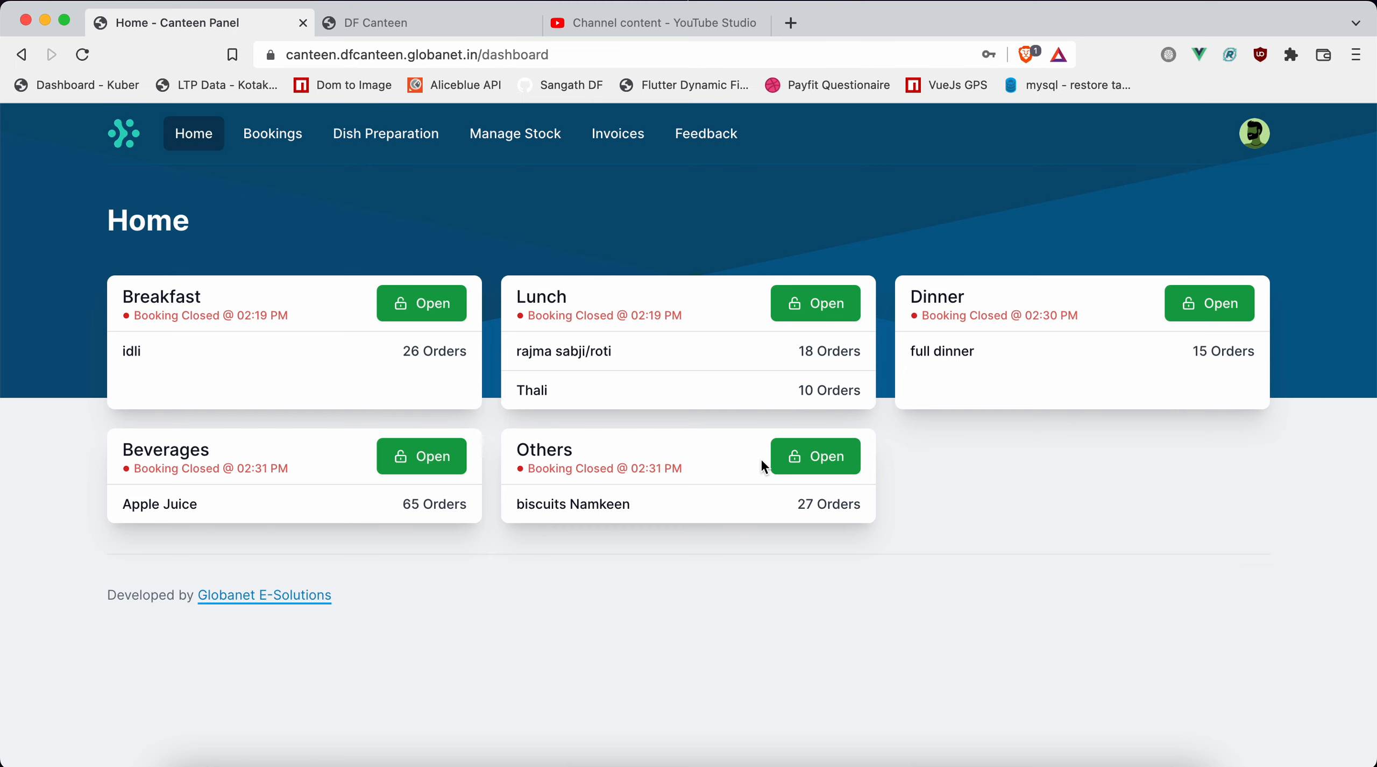
Toggle Beverages booking open, closed and open again, and reopen booking for Others.
{"action": "left_click", "coordinate": [418, 471]}
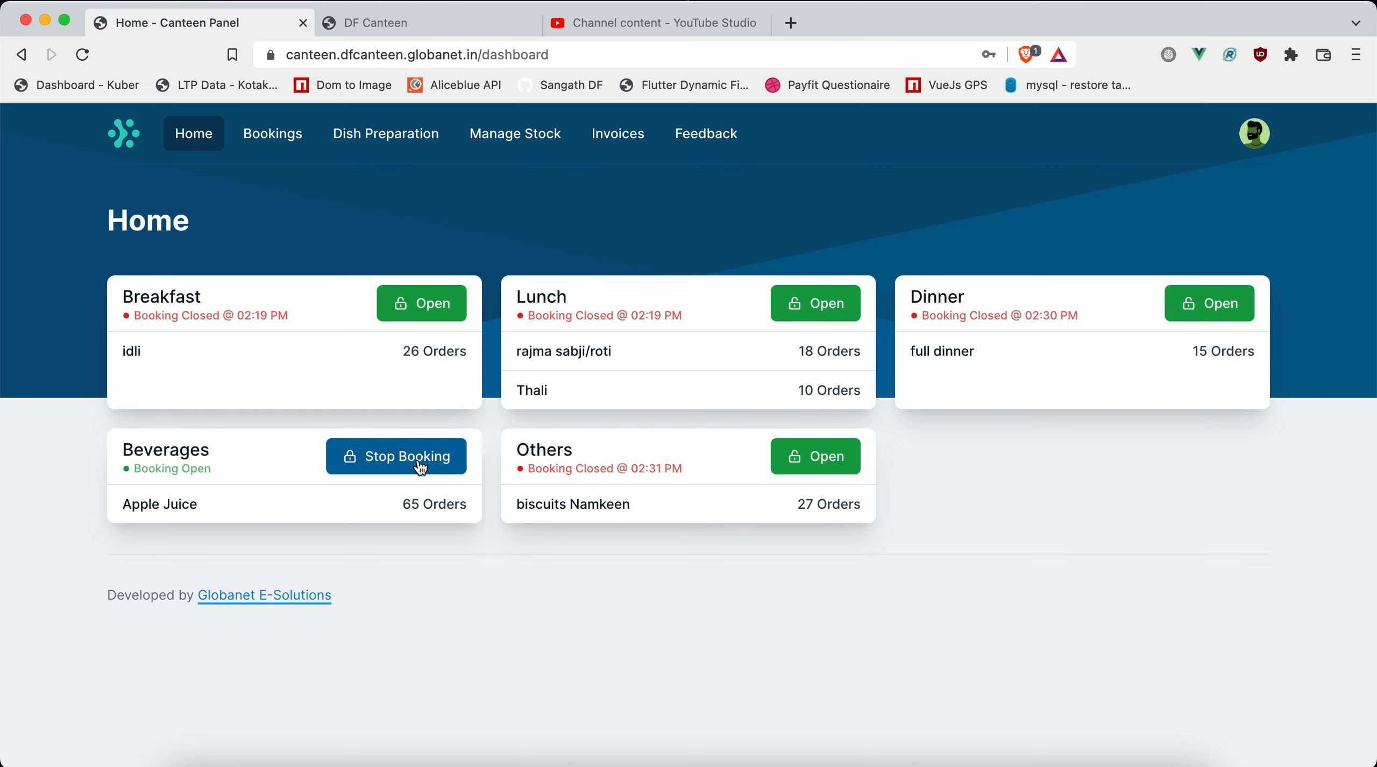
{"action": "left_click", "coordinate": [420, 467]}
{"action": "left_click", "coordinate": [420, 467]}
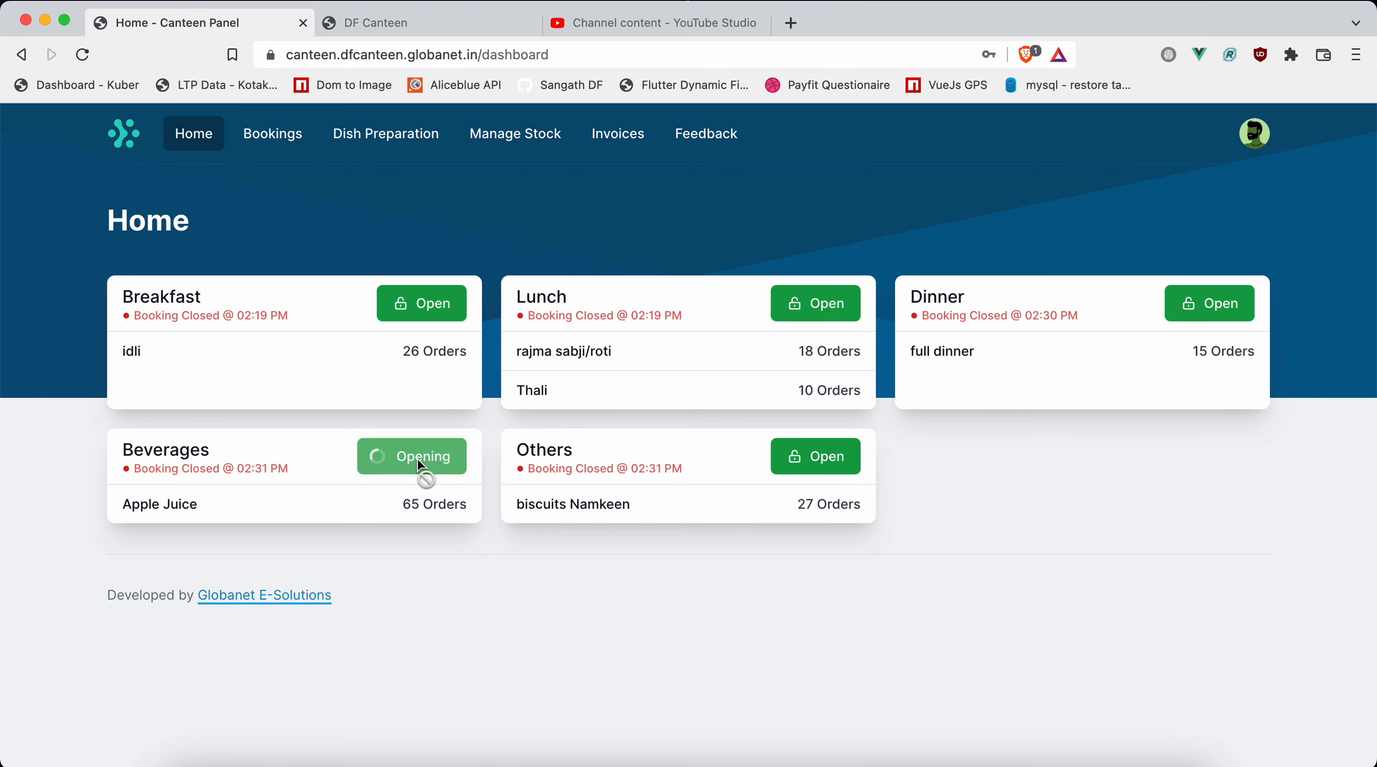
{"action": "left_click", "coordinate": [807, 446]}
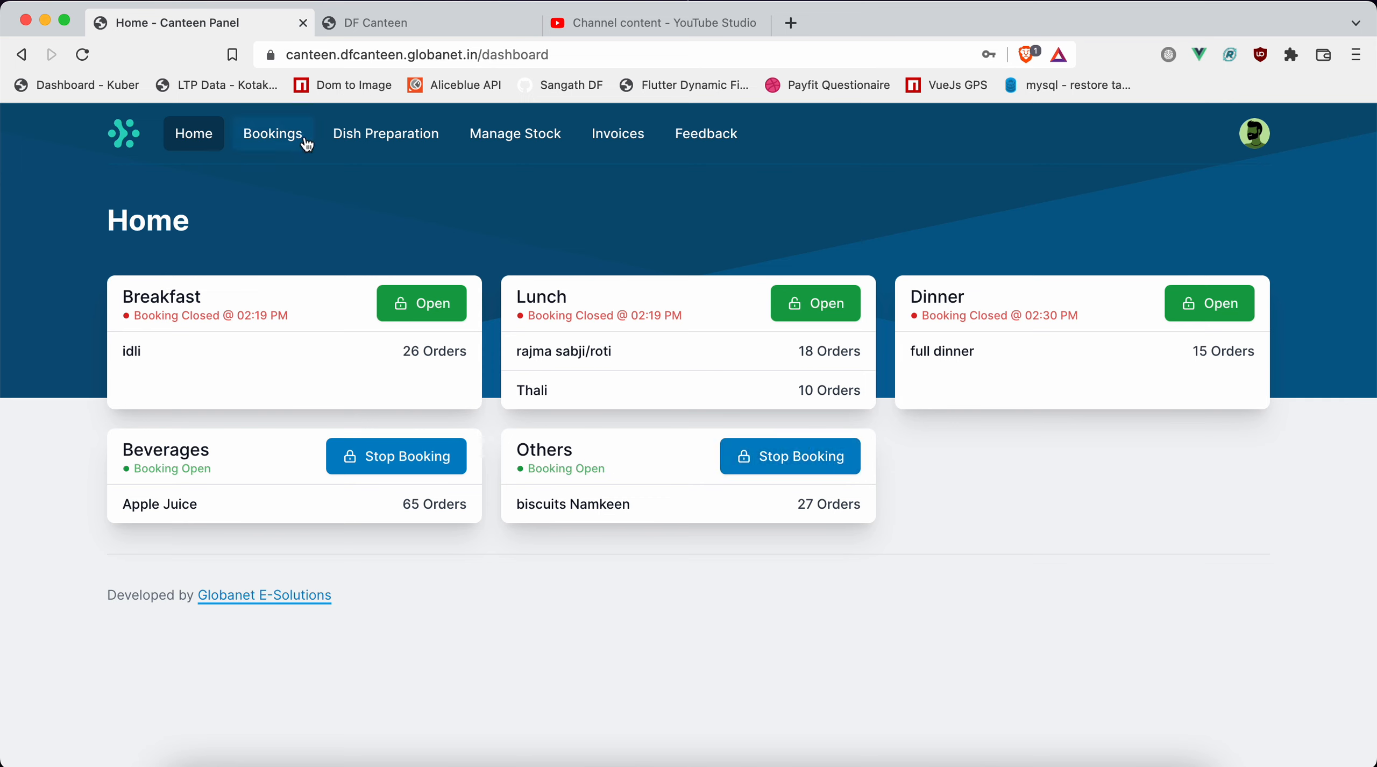
View the Breakfast bookings list and return to the home dashboard.
{"action": "left_click", "coordinate": [289, 134]}
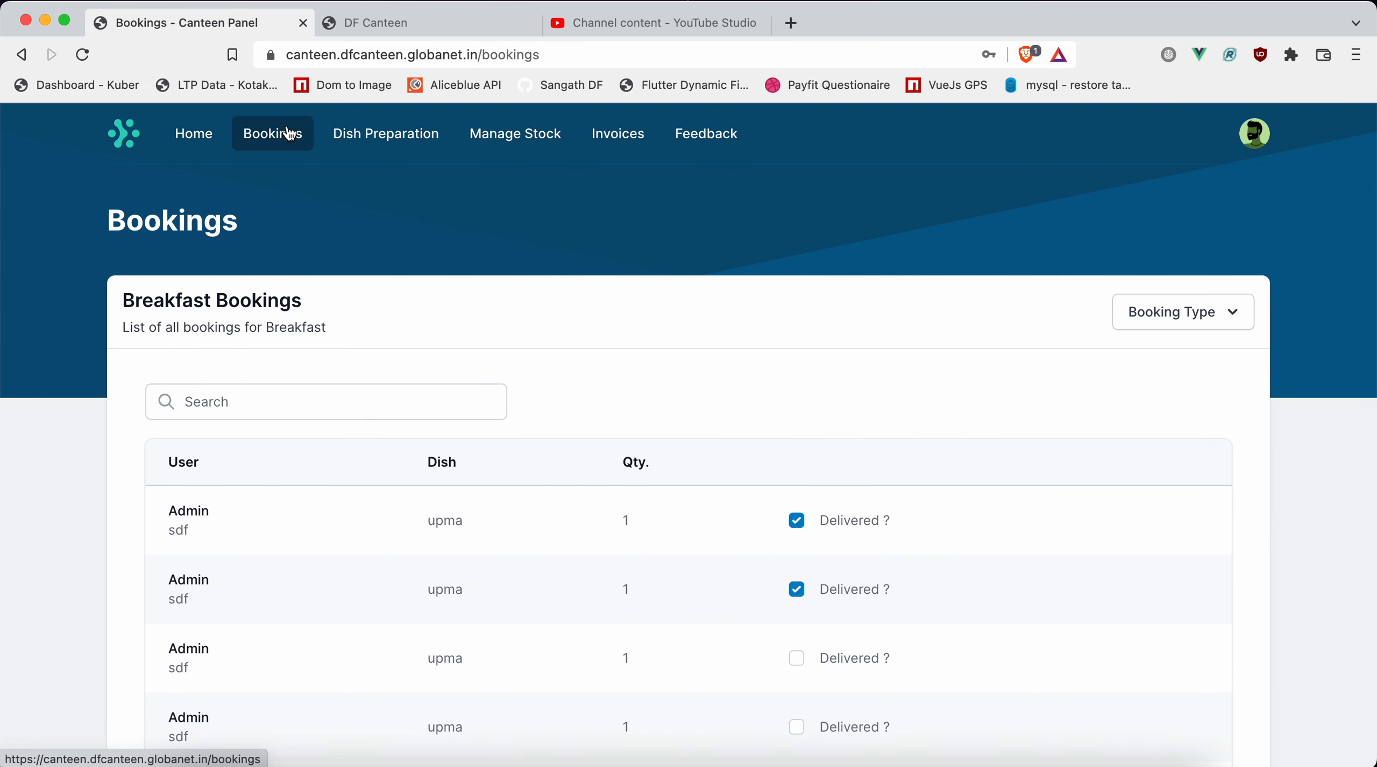
{"action": "left_click", "coordinate": [191, 137]}
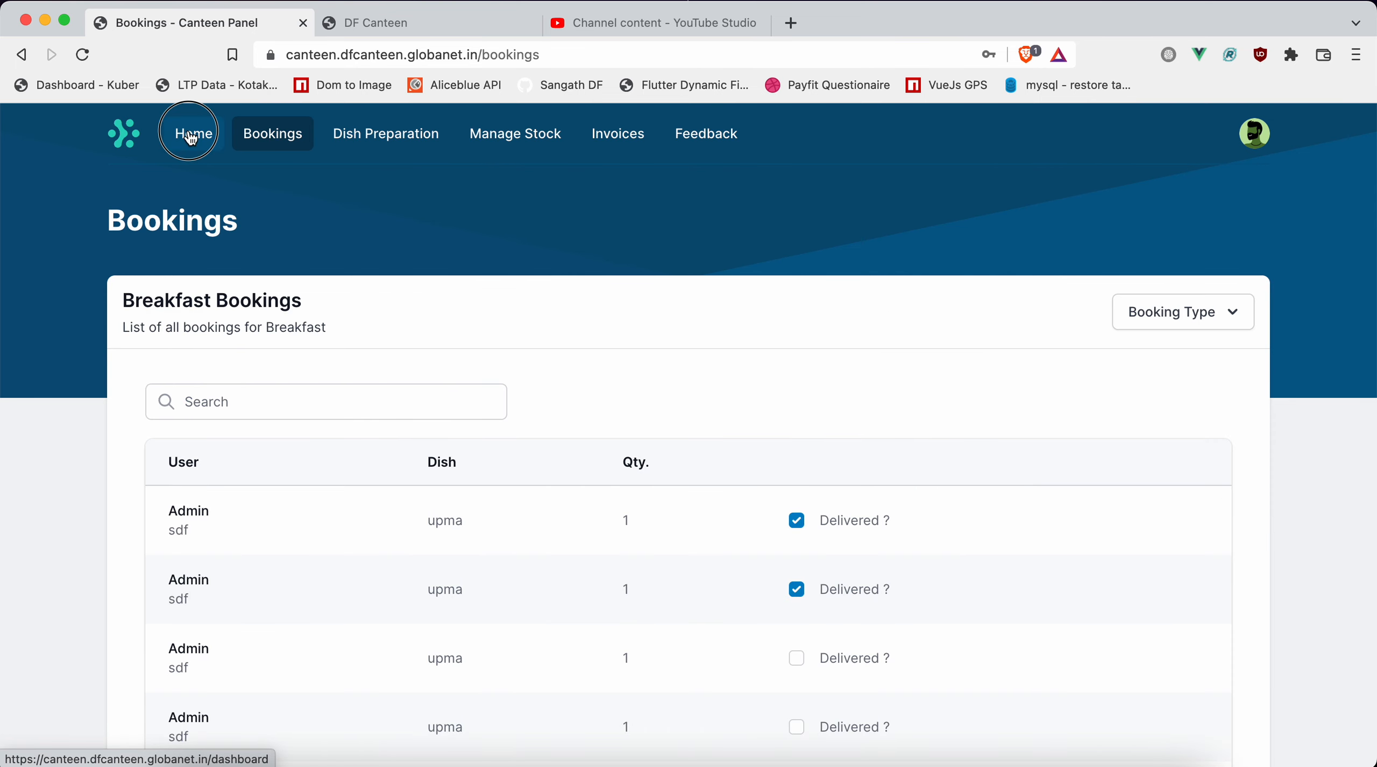